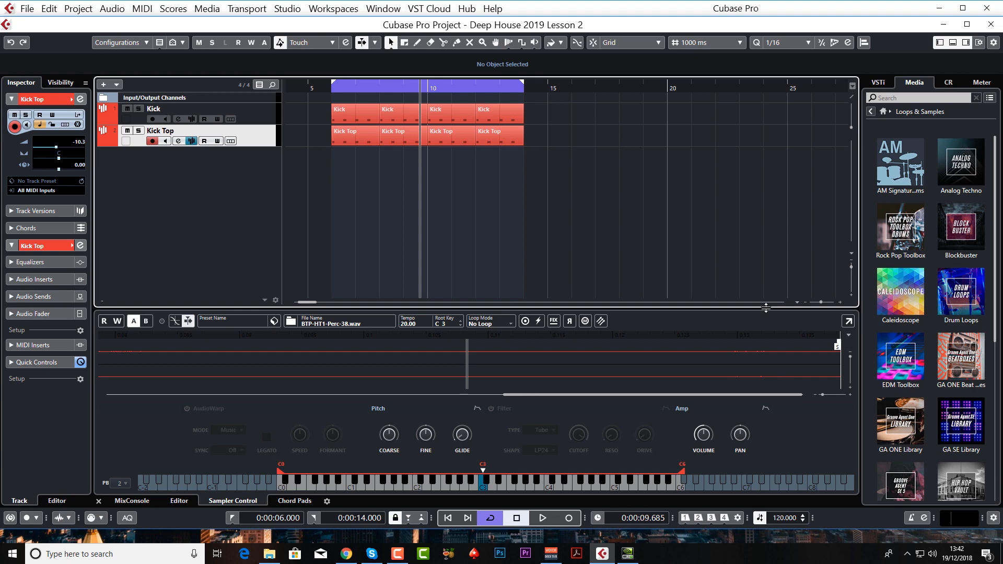
# Insert the US_AMT_Clap_sp12 sample from the project's Pool onto a new audio track below Kick Top at about 5.968 seconds
pyautogui.hotkey('ctrl', 'p')
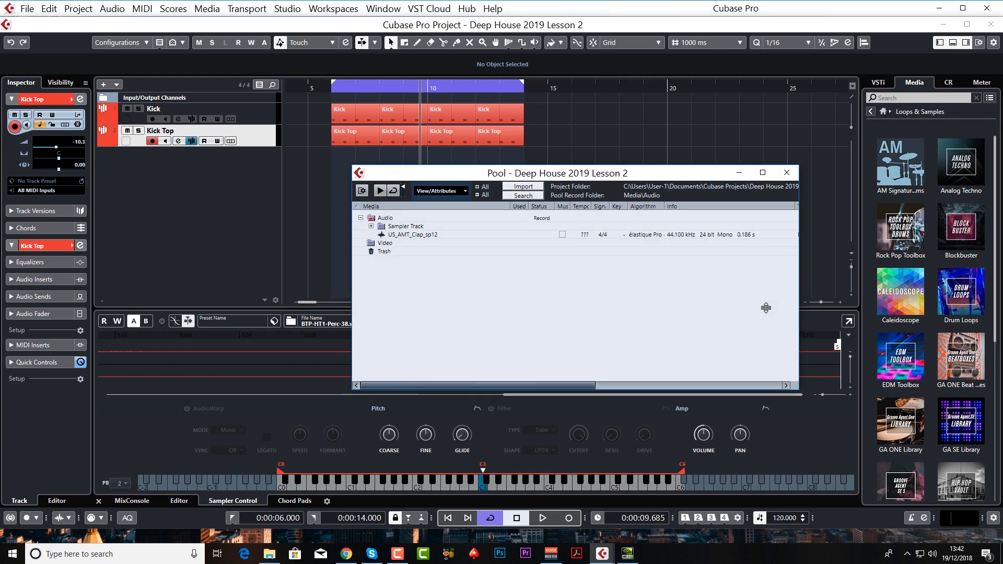
pyautogui.click(408, 236)
pyautogui.moveTo(489, 177); pyautogui.dragTo(615, 175)
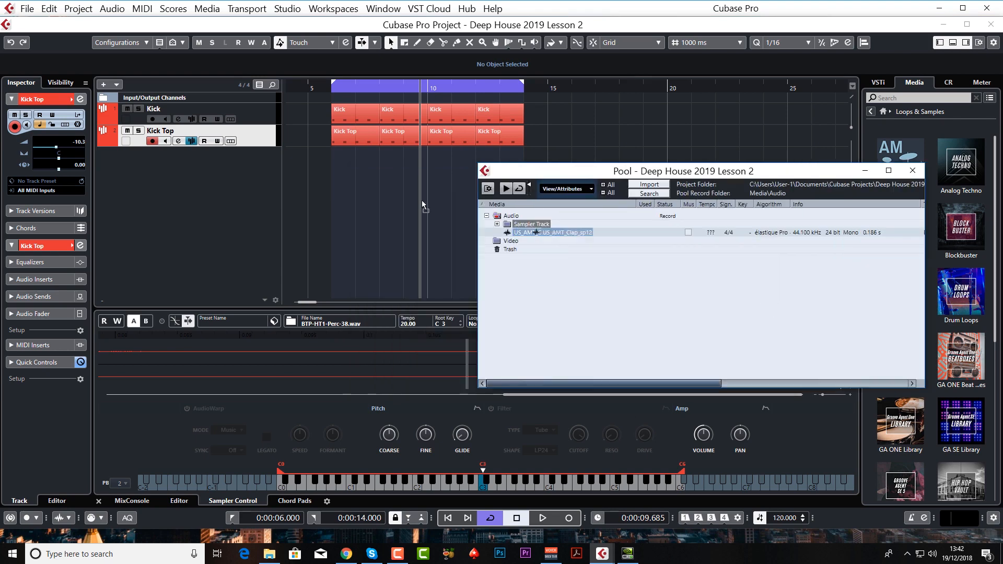
pyautogui.moveTo(538, 232); pyautogui.dragTo(332, 167)
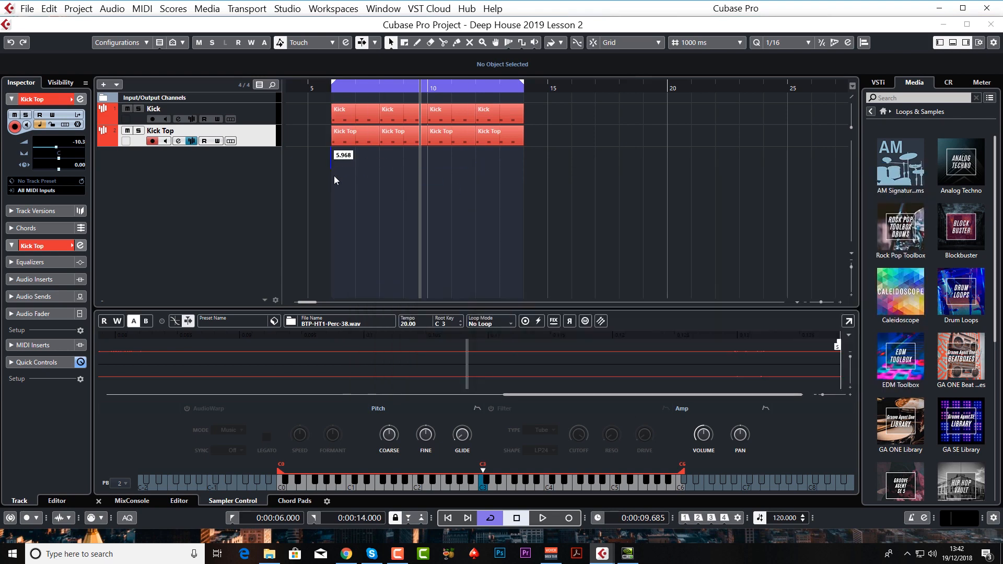
# Turn on Snap and move the clap event to 7.000 seconds
pyautogui.click(591, 43)
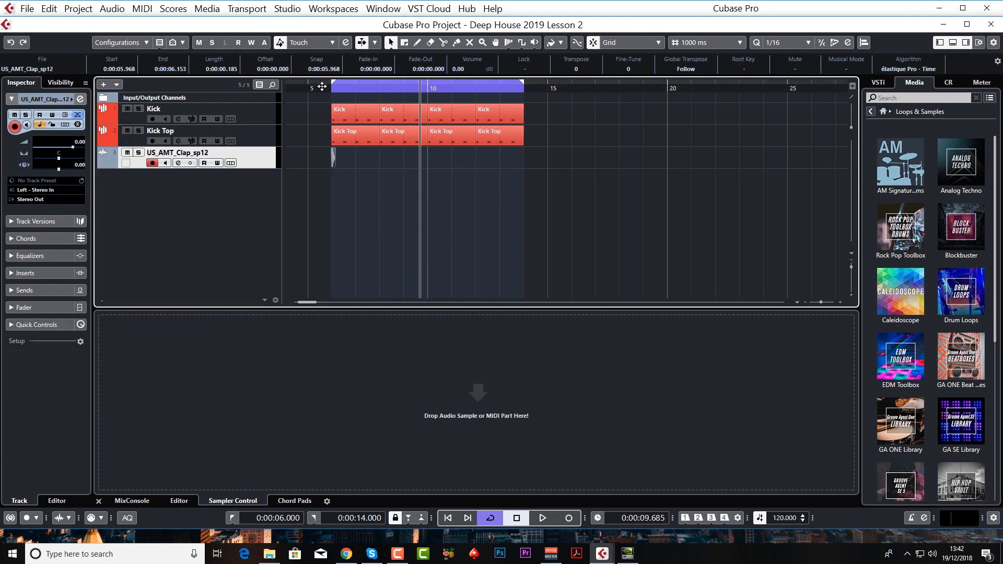
pyautogui.moveTo(322, 87); pyautogui.dragTo(334, 120)
pyautogui.moveTo(348, 159); pyautogui.dragTo(383, 165)
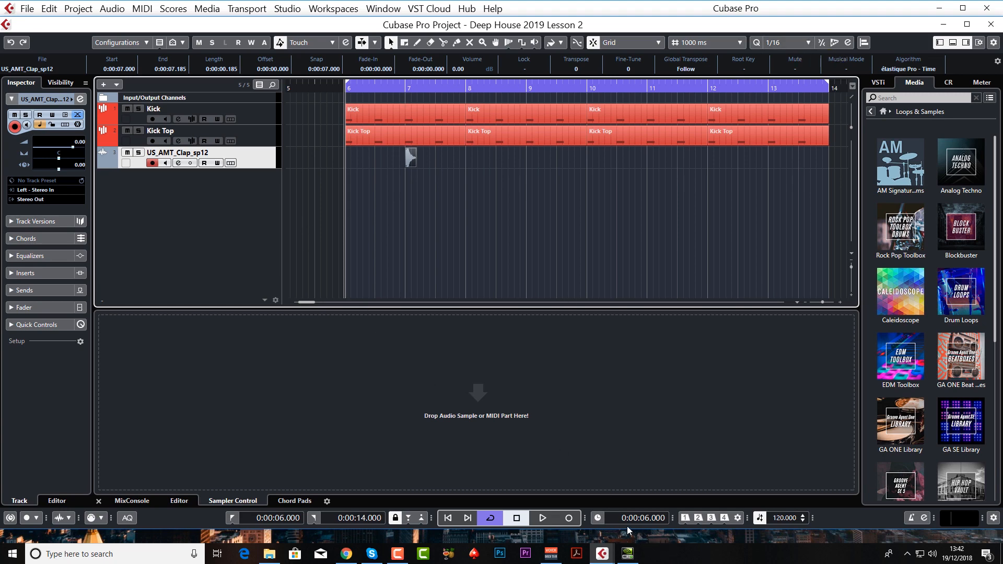
# Switch the time display to Bars+Beats and move the clap event to 4.2.1.0
pyautogui.click(603, 515)
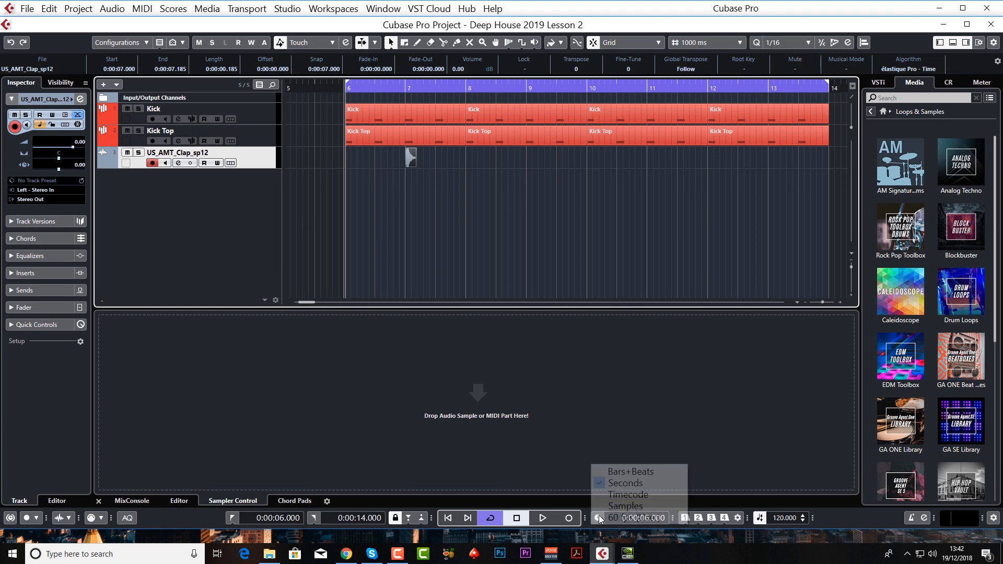
pyautogui.click(618, 471)
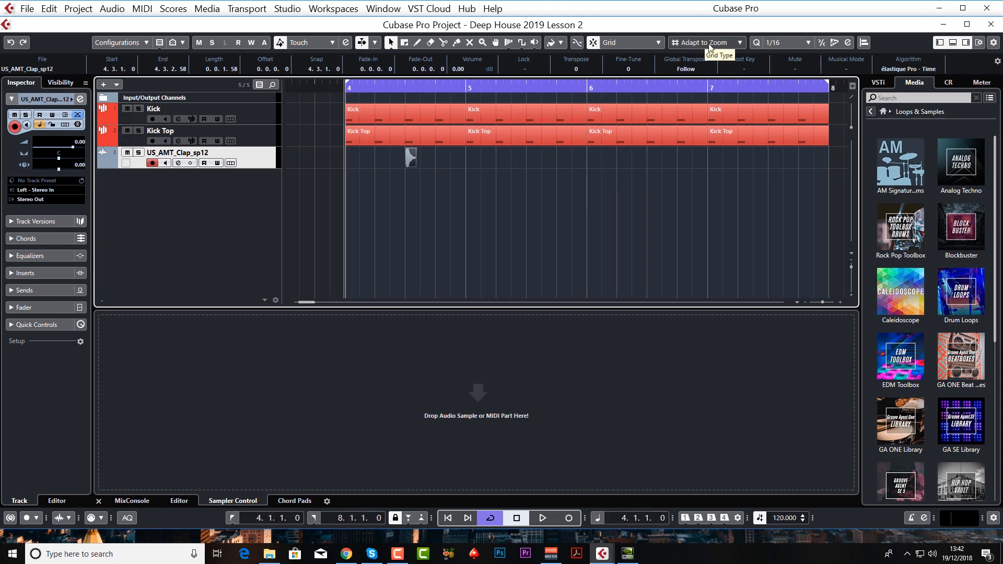
pyautogui.moveTo(412, 159)
pyautogui.mouseDown()
pyautogui.moveTo(491, 166)
pyautogui.moveTo(360, 163)
pyautogui.moveTo(437, 168)
pyautogui.moveTo(403, 157)
pyautogui.mouseUp()
# Play the loop from bar 4 and lower the clap track's volume to -4.34
pyautogui.press('space')
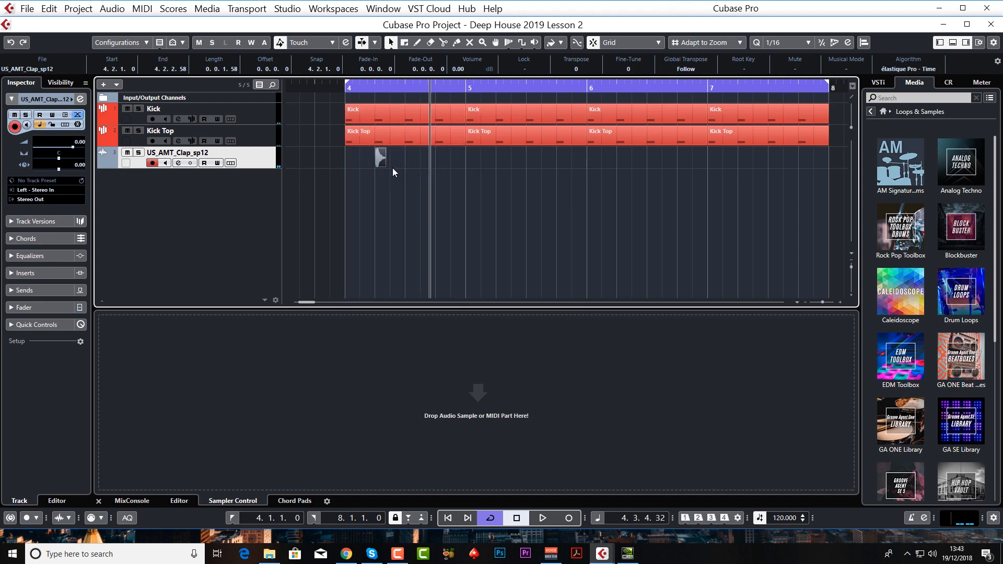
pyautogui.click(346, 86)
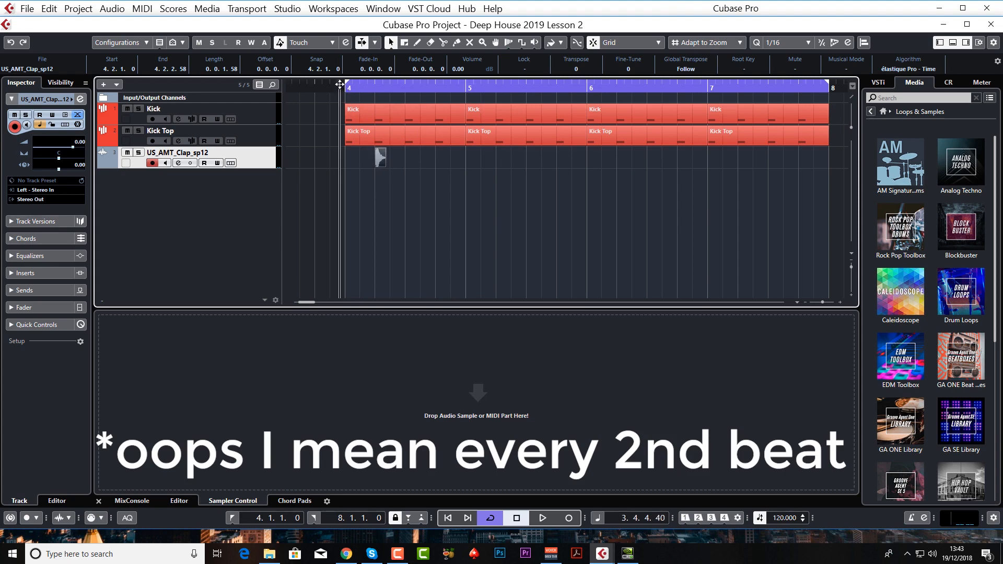
pyautogui.press('space')
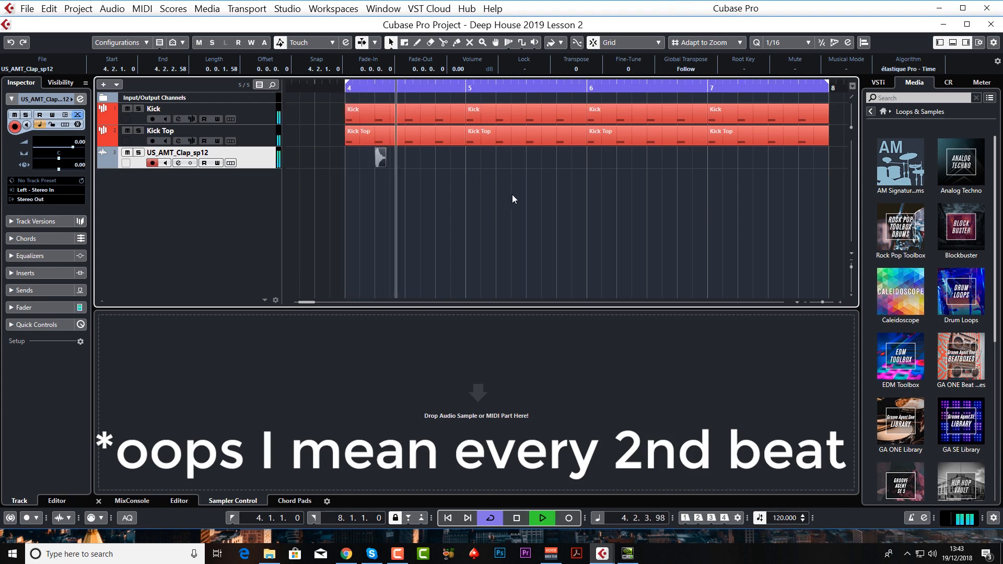
pyautogui.press('space')
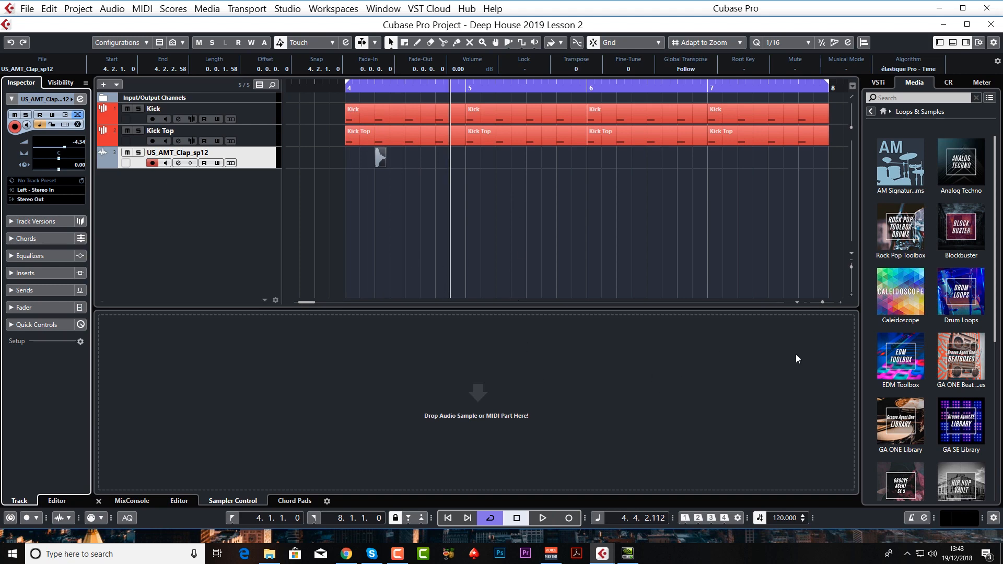
# Browse the sample pack folders in the media file browser
pyautogui.click(871, 112)
pyautogui.click(871, 113)
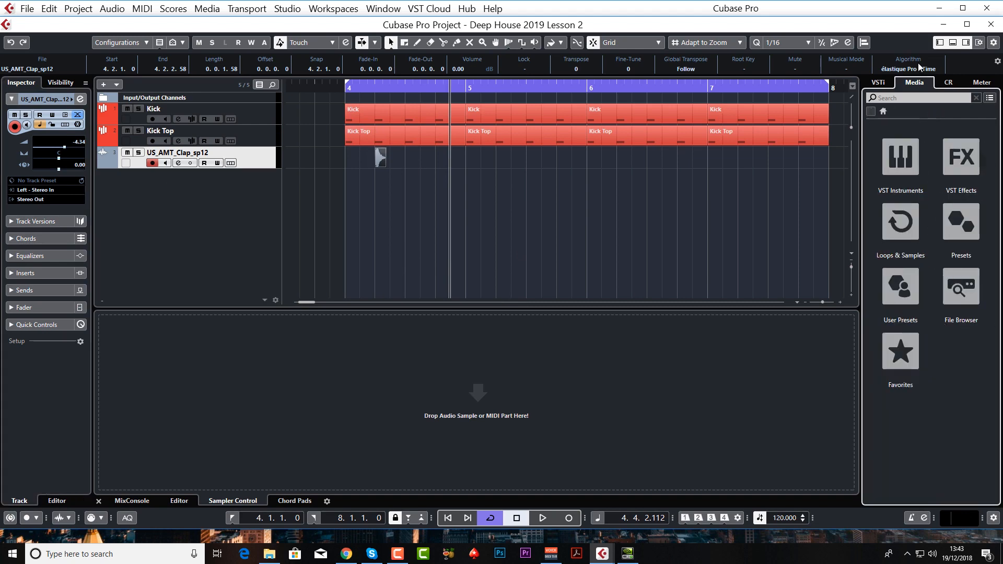
pyautogui.click(969, 306)
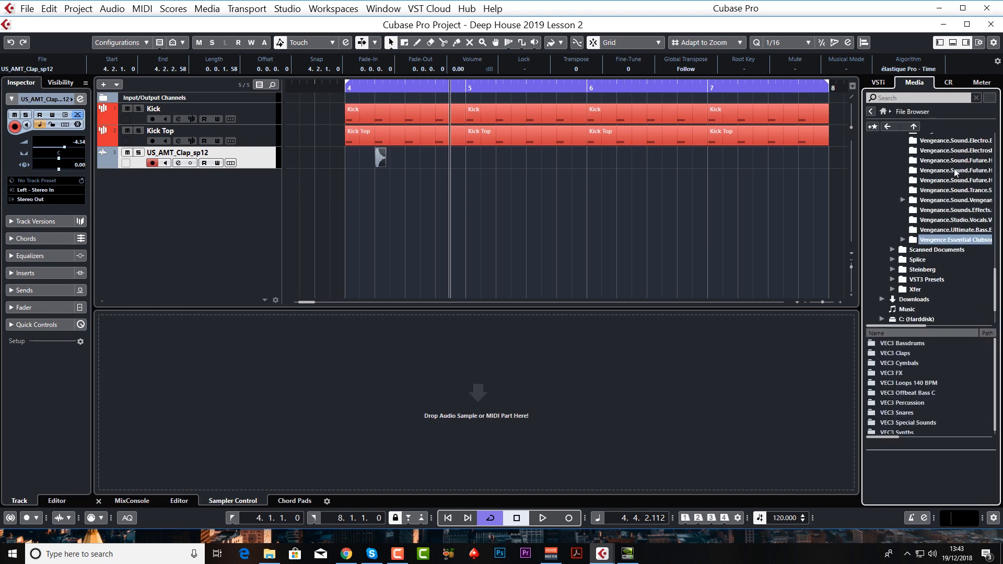
pyautogui.scroll(8, 916, 246)
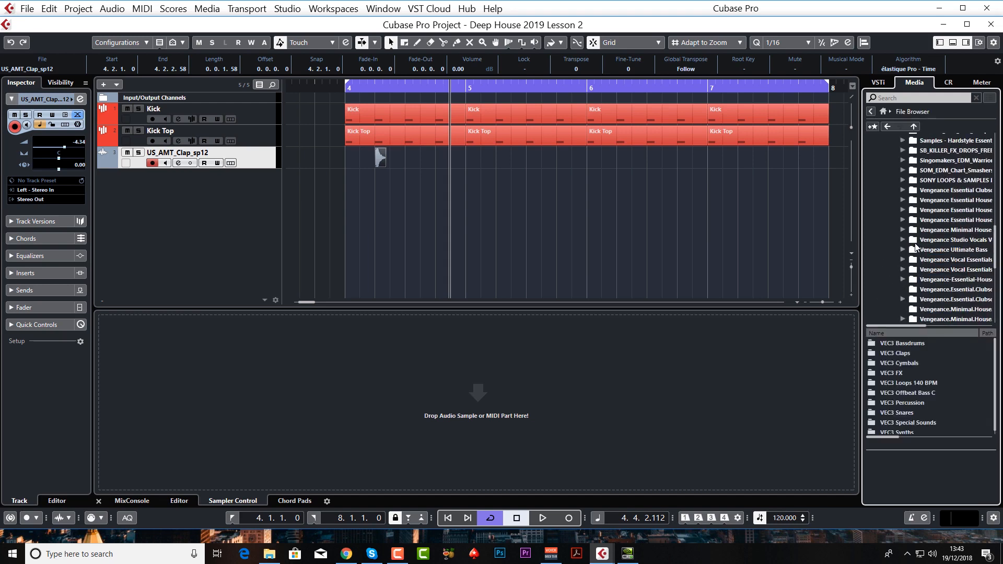
pyautogui.scroll(5, 916, 246)
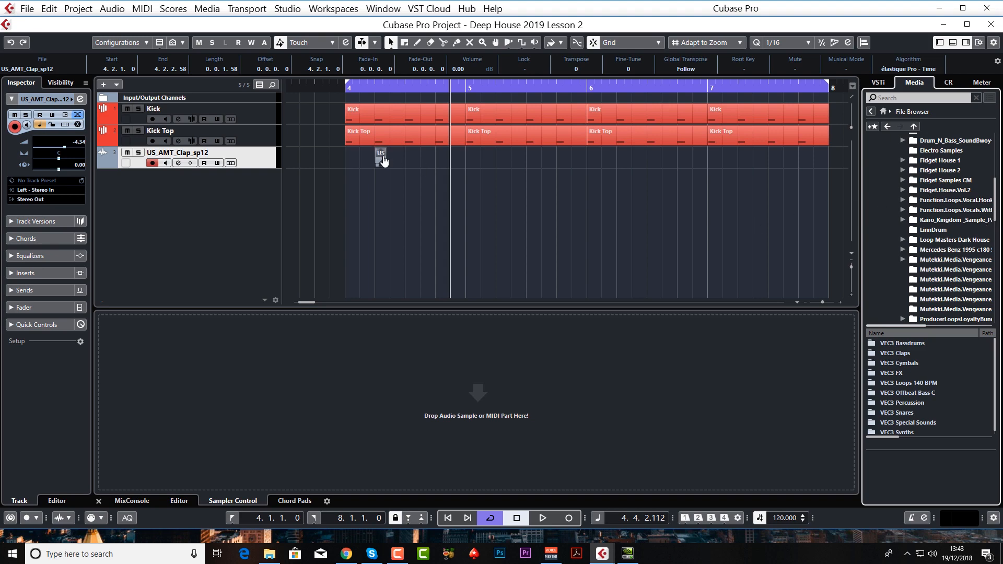
# Try a copy of the clap at 4.3.3.0 and audition it from the start of bar 4
pyautogui.moveTo(381, 161); pyautogui.dragTo(425, 161)
pyautogui.click(343, 87)
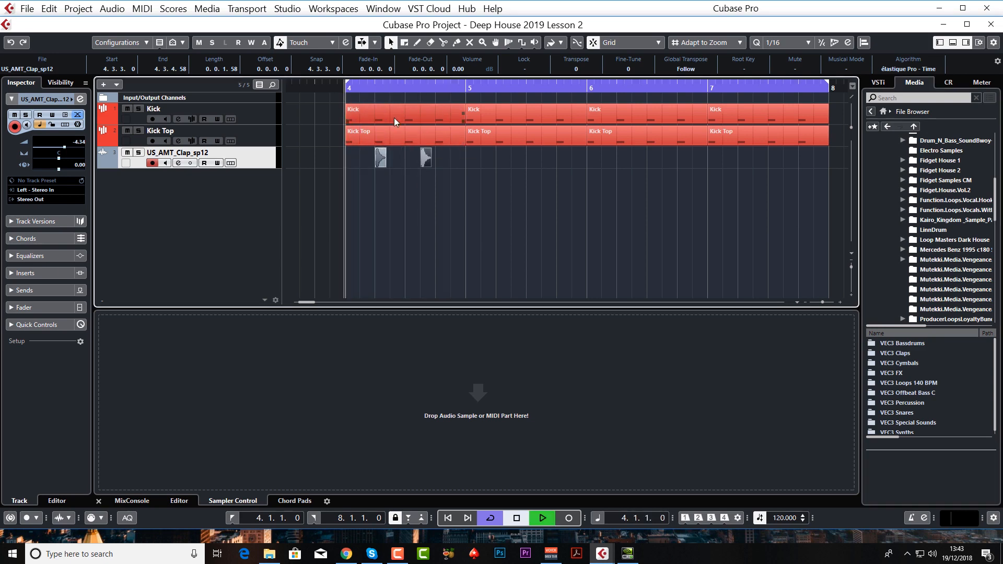
pyautogui.press('space')
pyautogui.press('space')
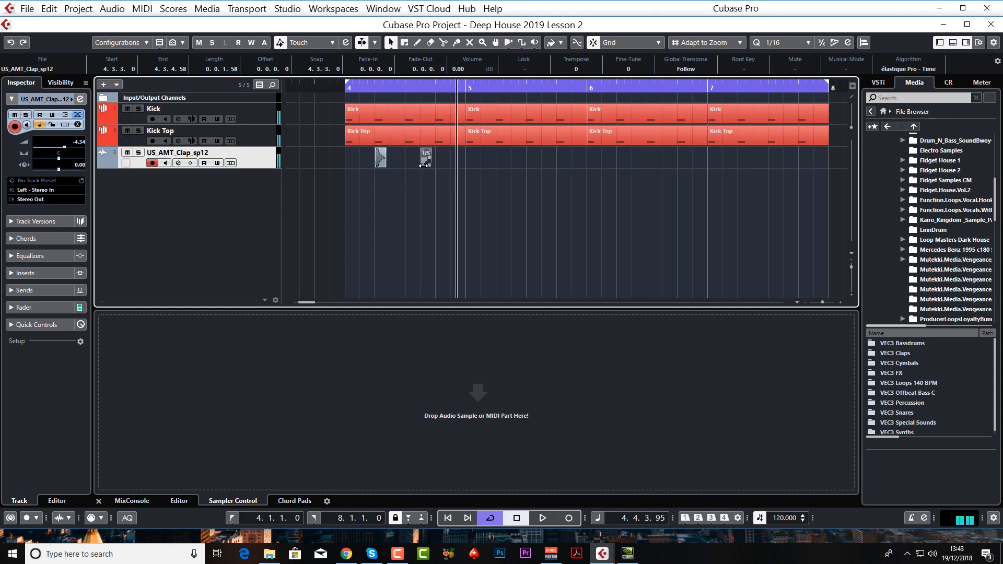
# Duplicate the clap onto beats 2 and 4 of bars 4 to 7 and lower the clap track's volume to -5.86 during playback
pyautogui.moveTo(426, 162); pyautogui.dragTo(518, 161)
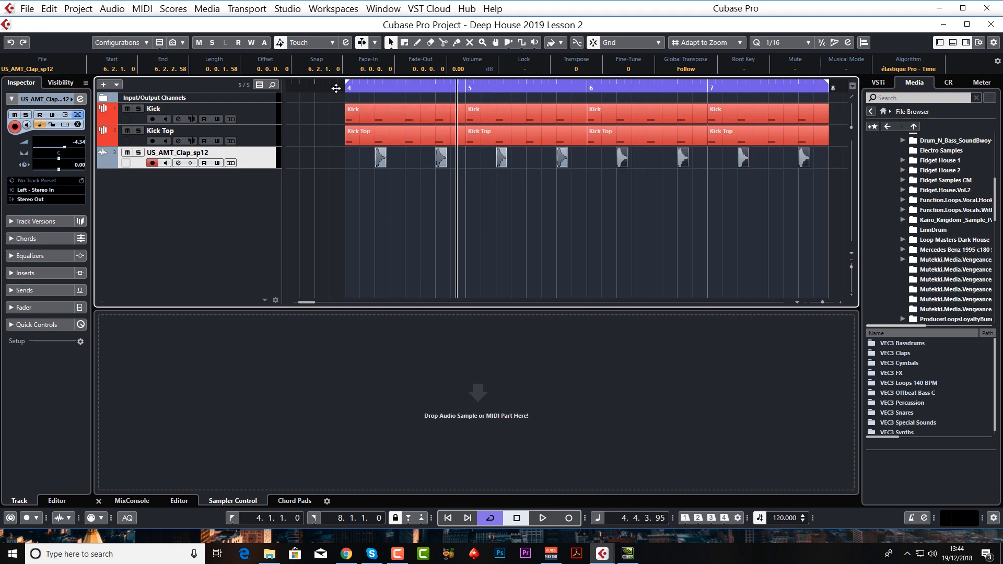
pyautogui.press('space')
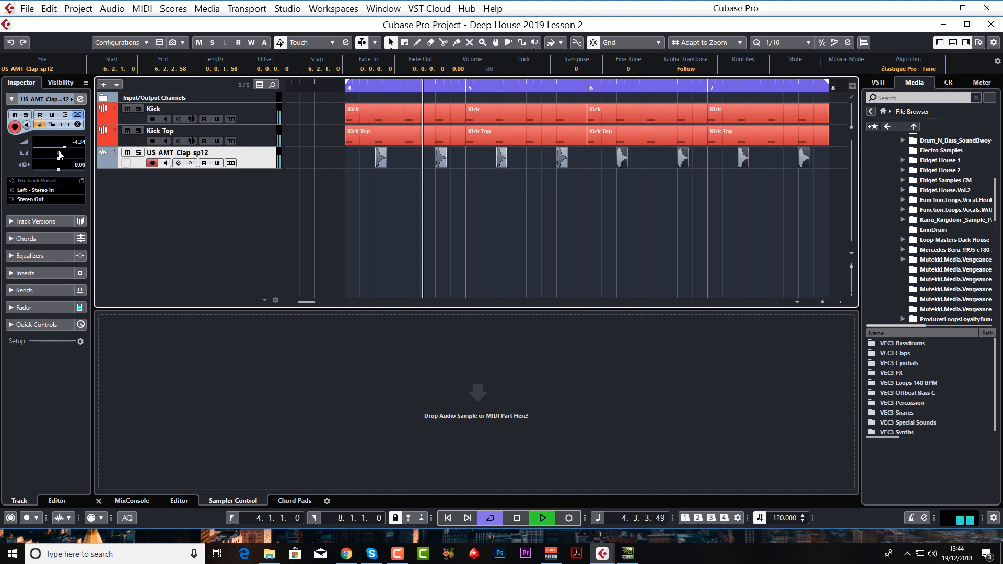
pyautogui.moveTo(64, 147); pyautogui.dragTo(62, 148)
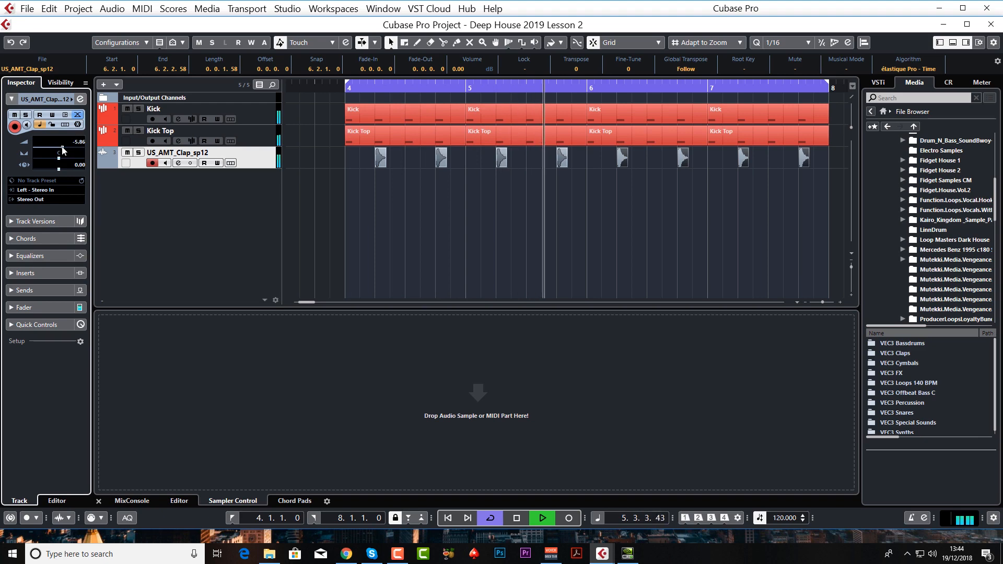
pyautogui.press('space')
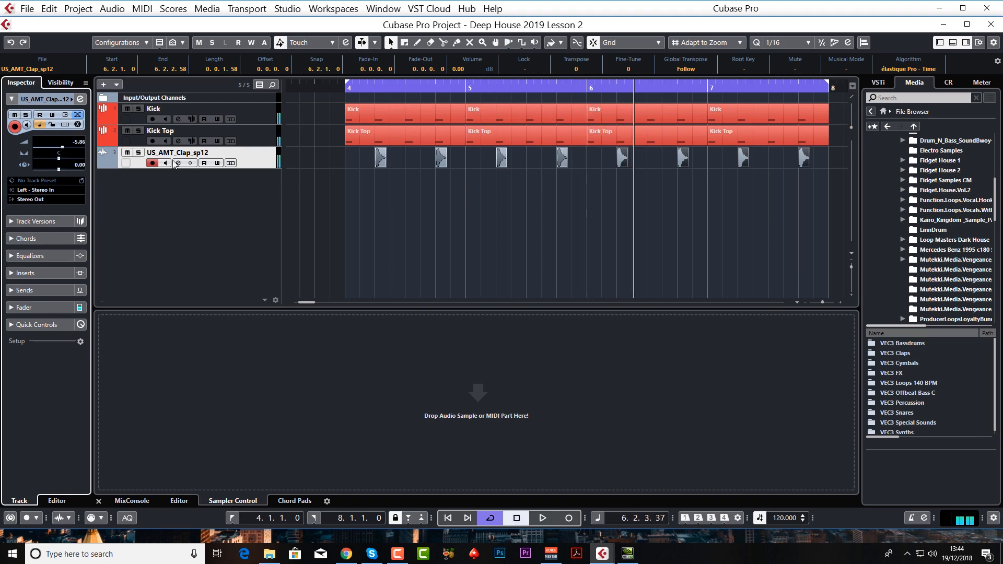
# Open the clap track's channel settings and raise the low-cut filter to about 404 Hz during playback
pyautogui.click(177, 163)
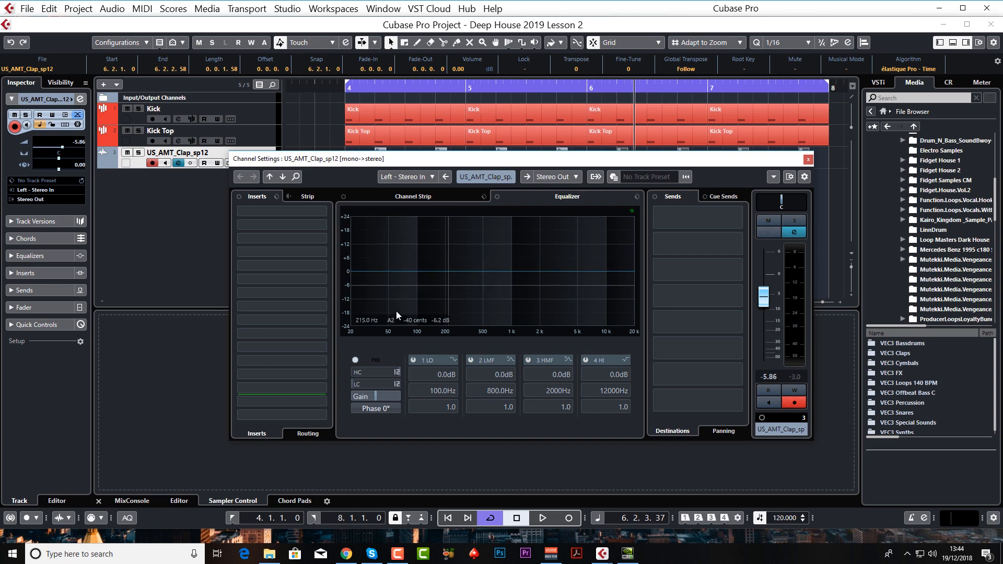
pyautogui.press('space')
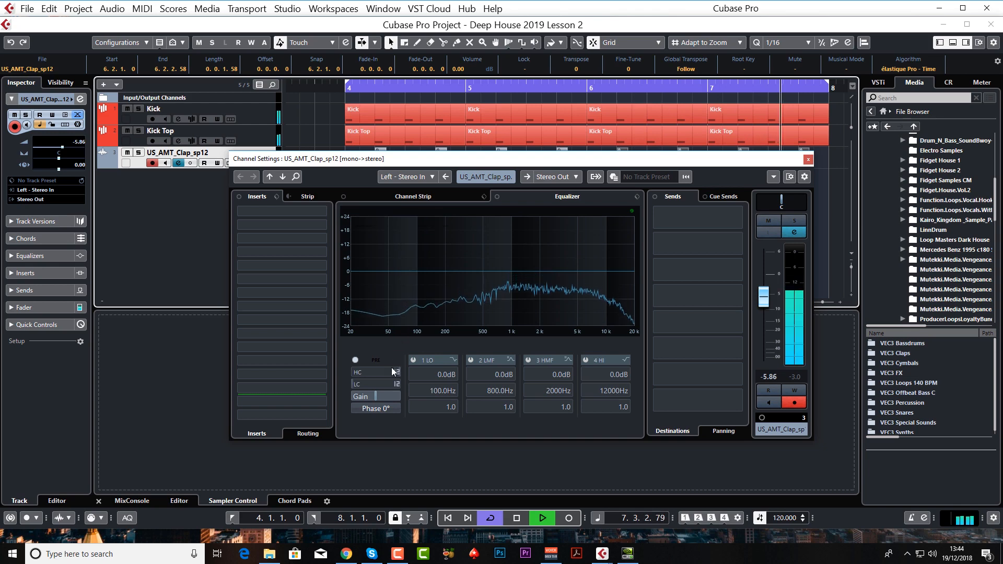
pyautogui.moveTo(385, 385)
pyautogui.moveTo(384, 381); pyautogui.dragTo(421, 287)
pyautogui.press('space')
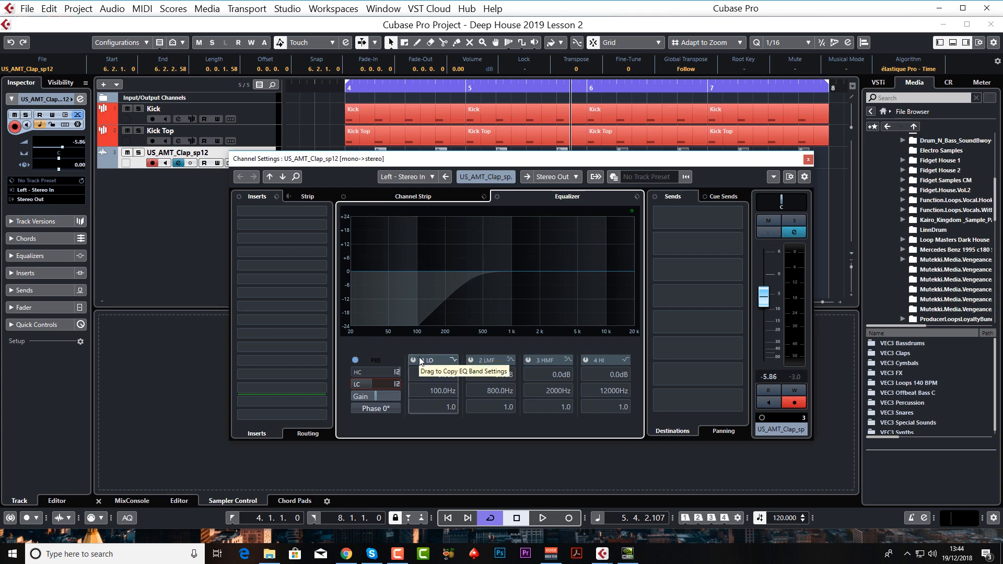
# Set the clap channel's low-cut filter slope to 48 dB/Oct
pyautogui.rightClick(386, 385)
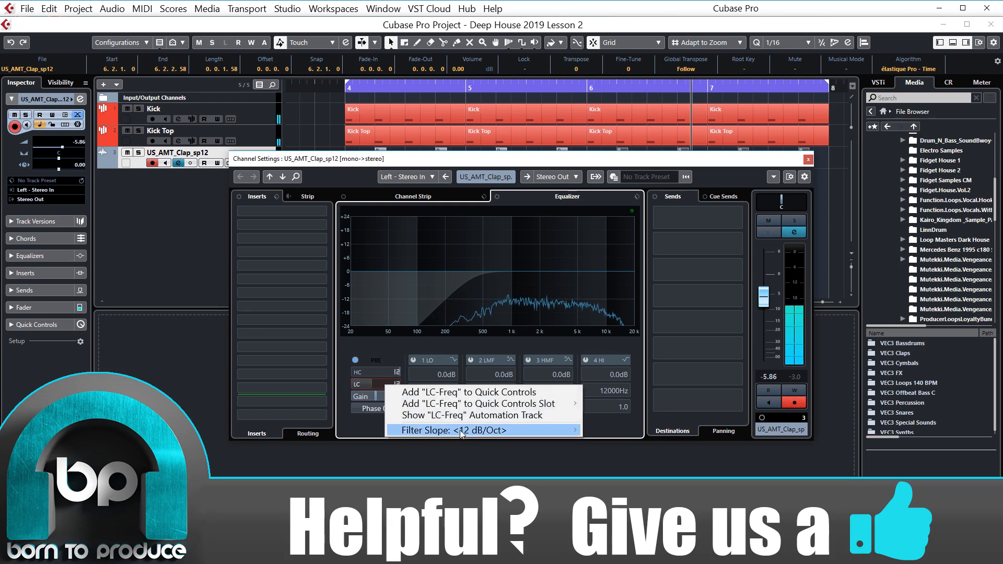
pyautogui.moveTo(554, 429)
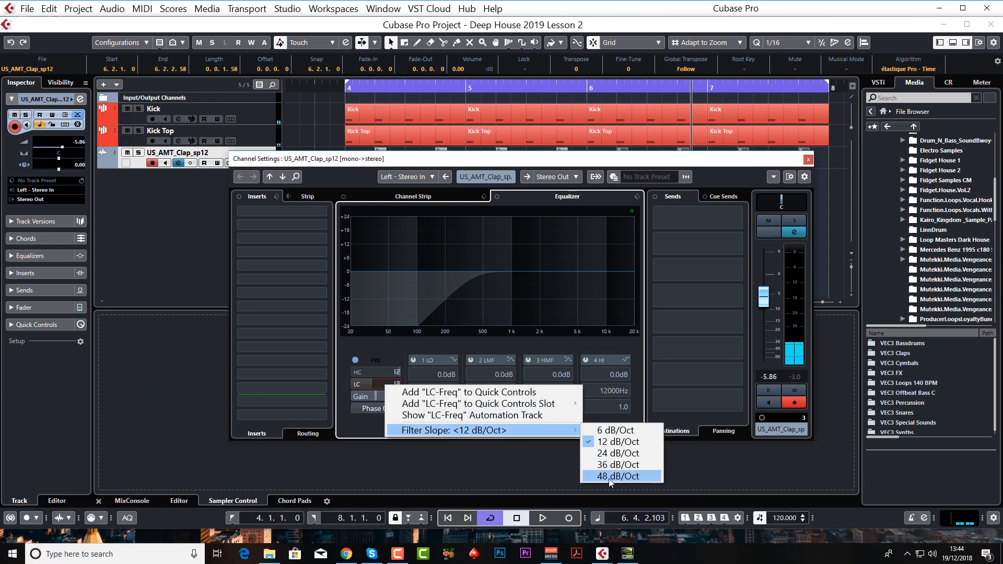
pyautogui.click(611, 476)
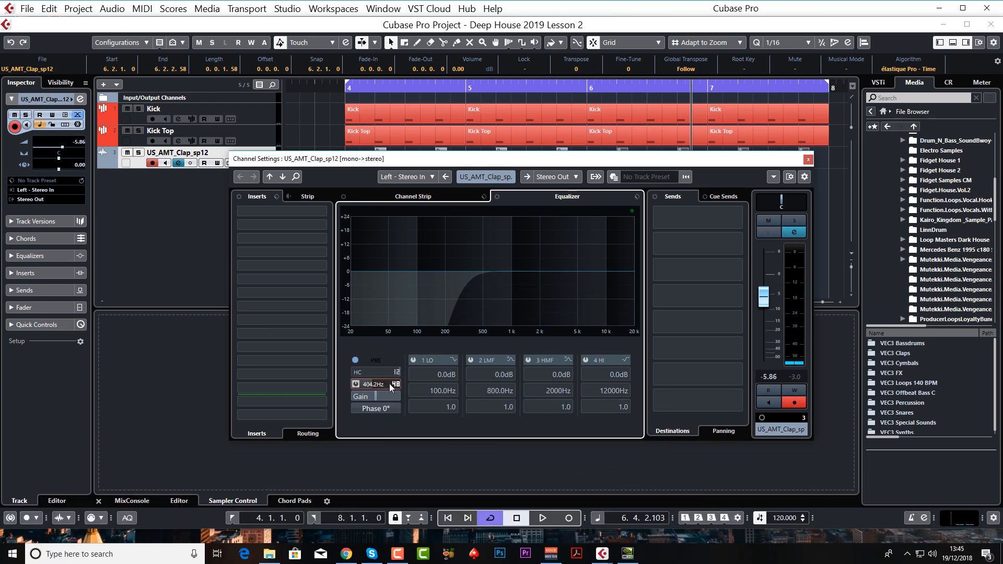
pyautogui.rightClick(387, 385)
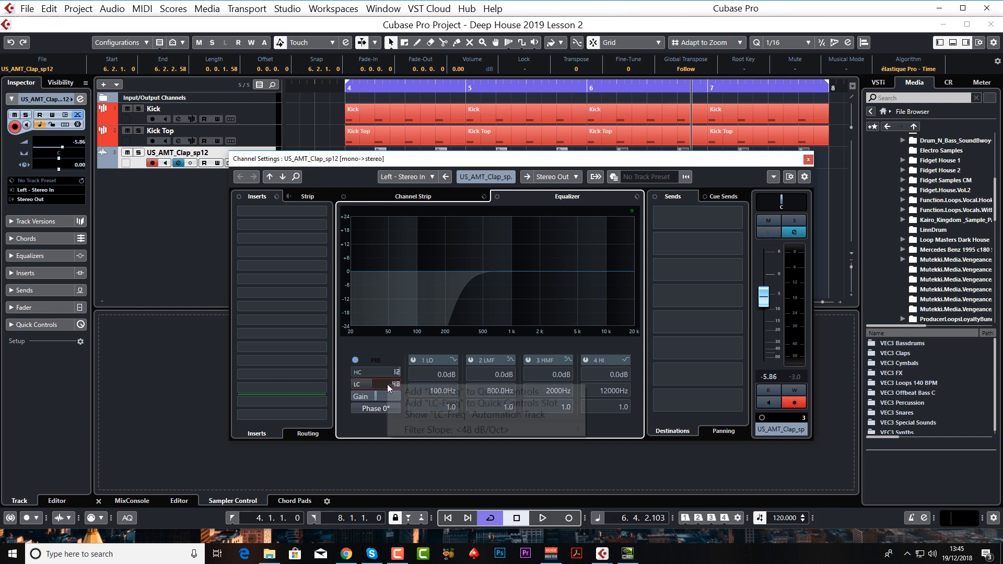
pyautogui.moveTo(511, 430)
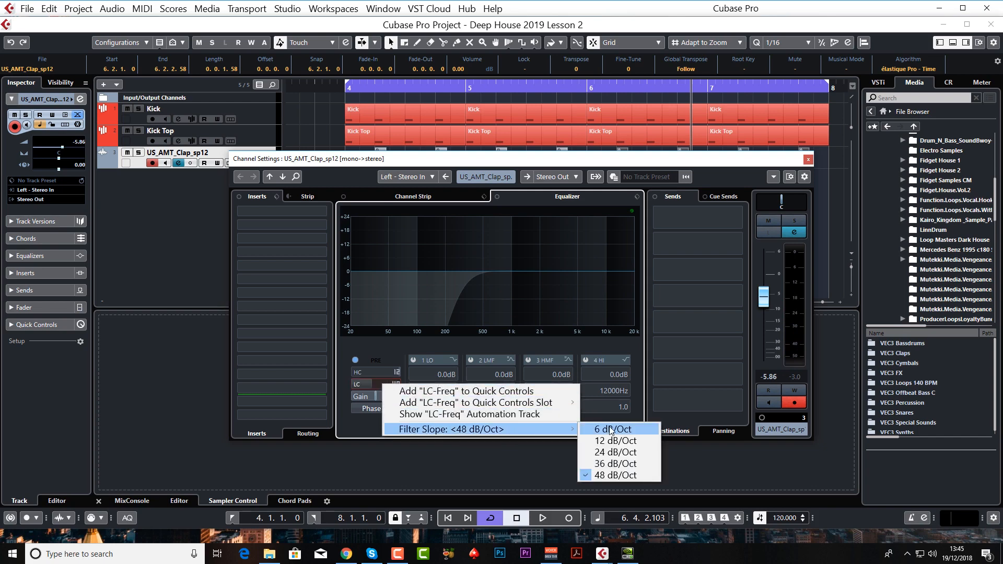
pyautogui.click(375, 332)
# Raise the clap's low-cut frequency slightly during playback and close the channel settings
pyautogui.press('space')
pyautogui.moveTo(386, 372); pyautogui.dragTo(374, 399)
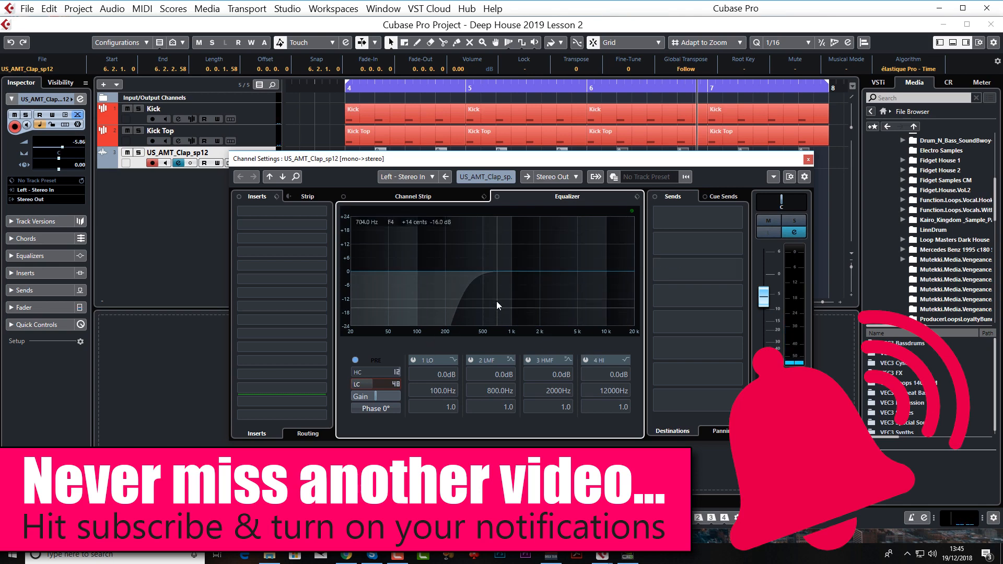
pyautogui.click(808, 159)
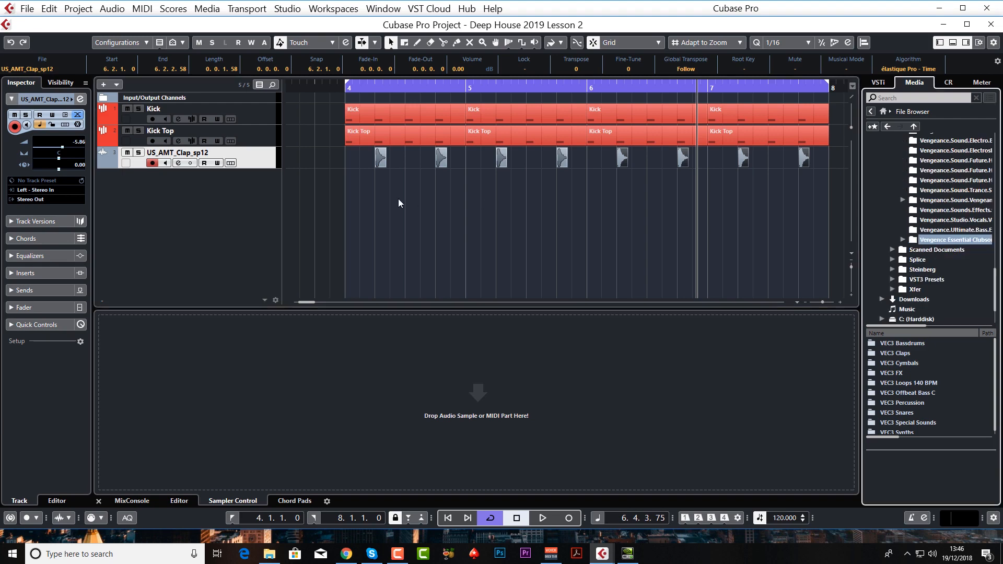
# Add the RoomWorks SE reverb from the VST effects as a new FX channel below the clap track
pyautogui.click(884, 109)
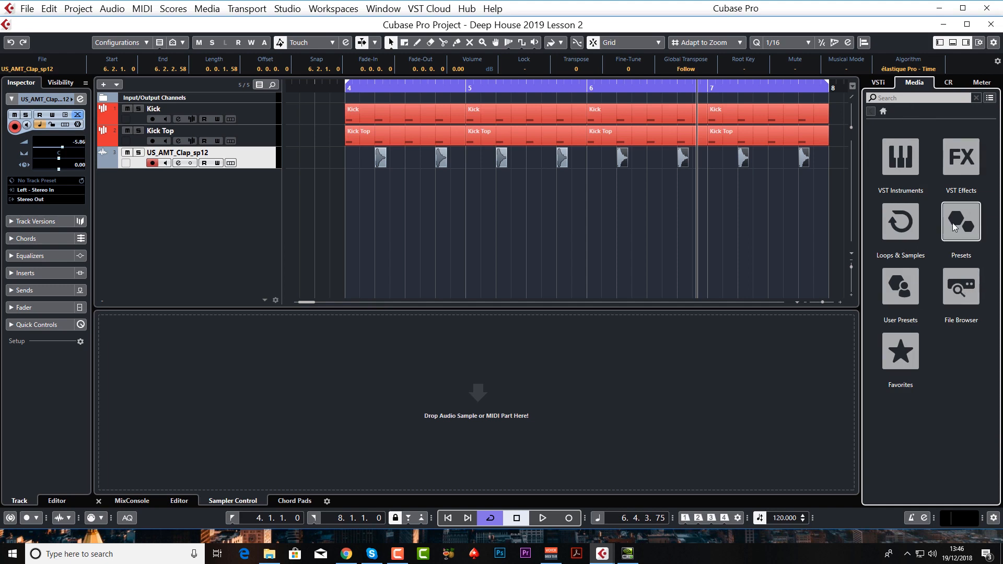
pyautogui.click(957, 163)
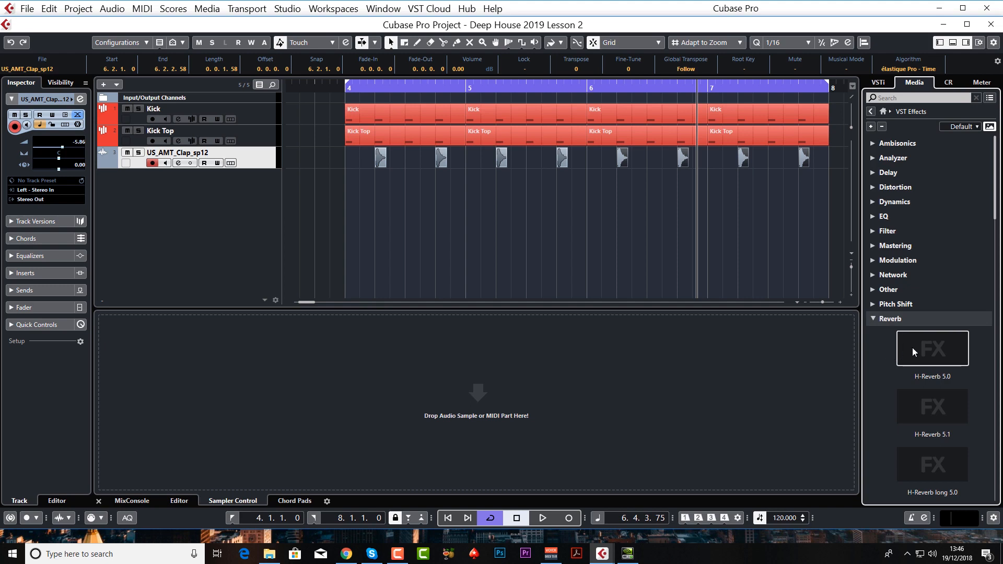
pyautogui.scroll(-10, 923, 396)
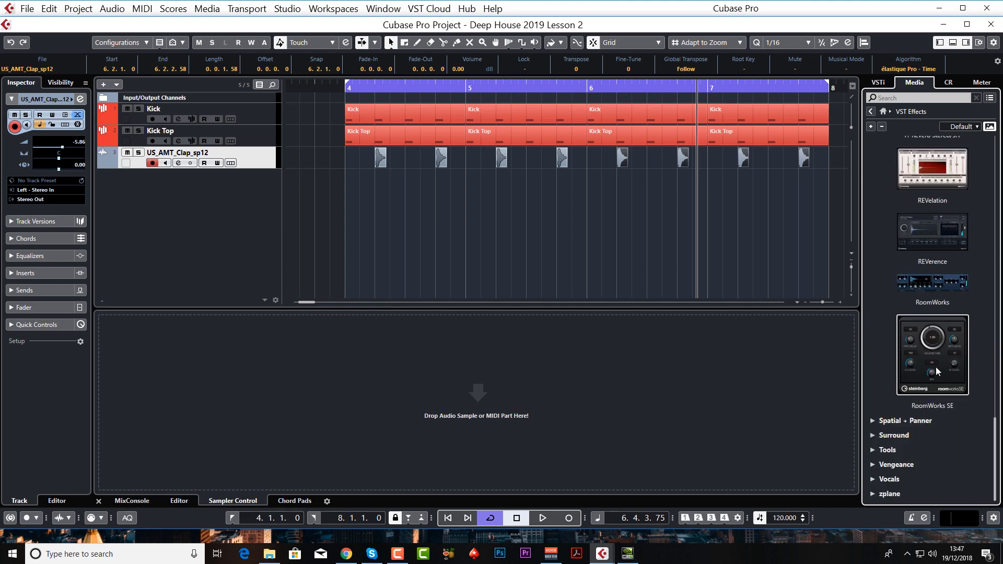
pyautogui.moveTo(936, 368); pyautogui.dragTo(215, 207)
pyautogui.moveTo(212, 204); pyautogui.dragTo(203, 203)
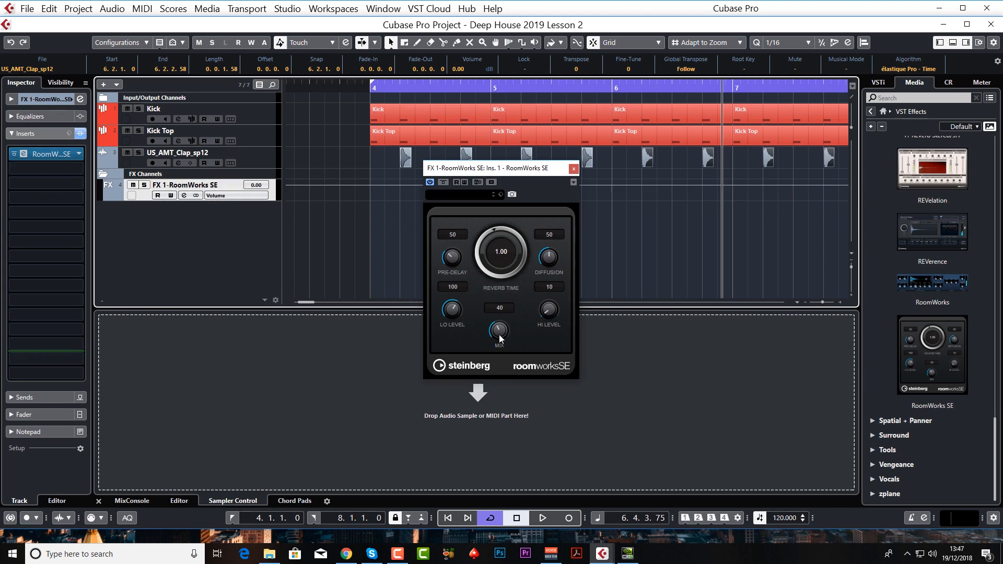
# Load the Cathedral preset in the RoomWorks SE reverb and set its mix to 100
pyautogui.moveTo(500, 339); pyautogui.dragTo(514, 338)
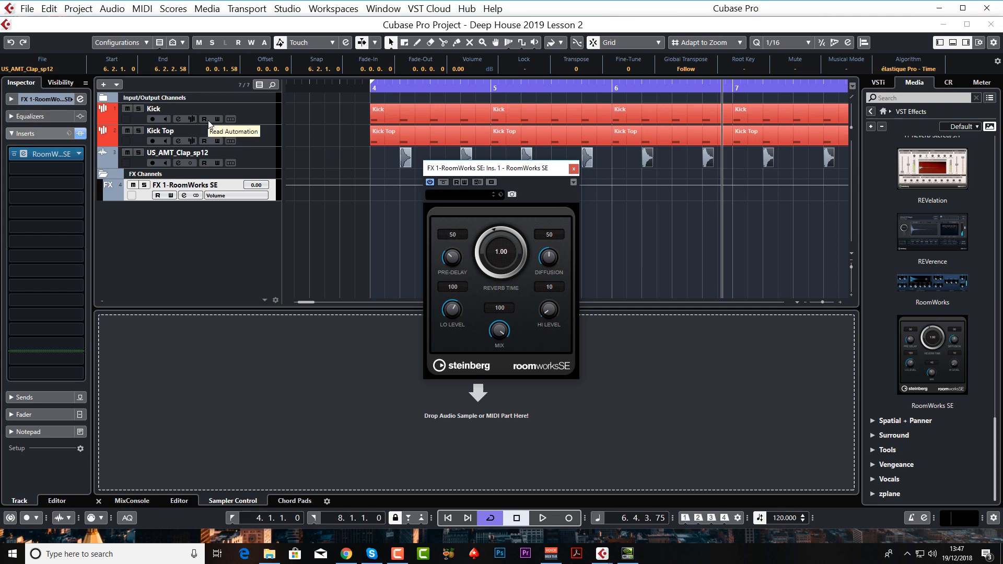
pyautogui.click(249, 154)
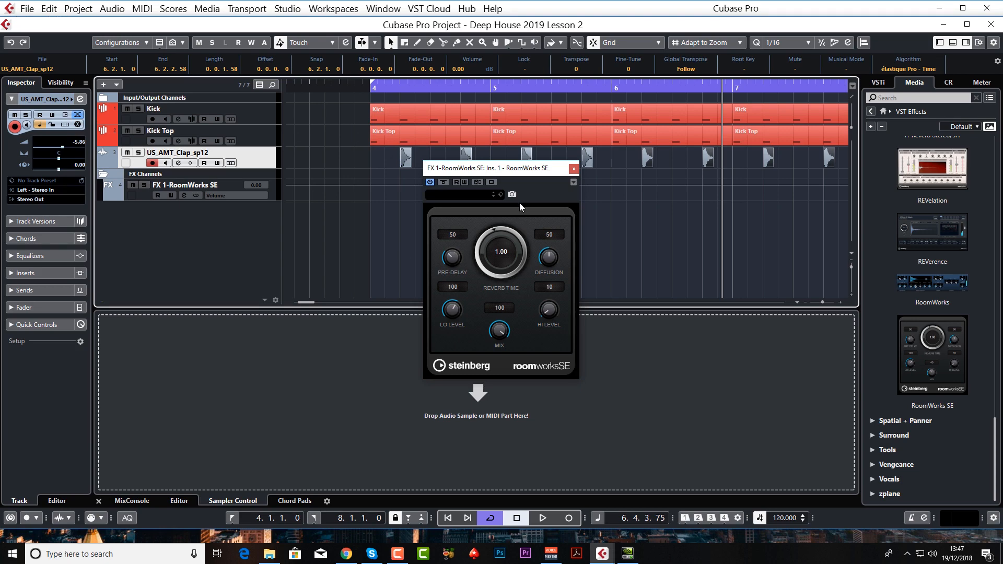
pyautogui.click(480, 194)
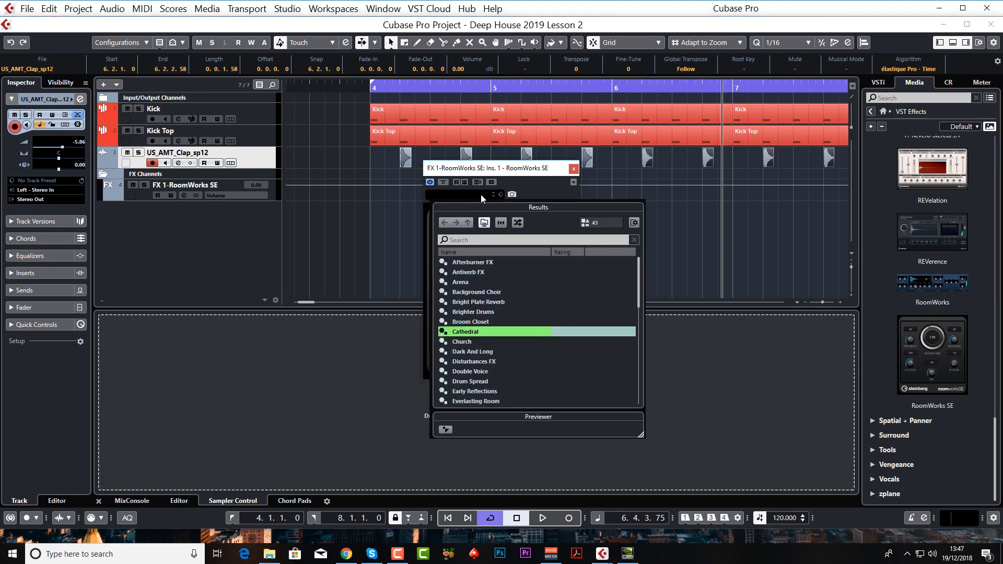
pyautogui.doubleClick(484, 332)
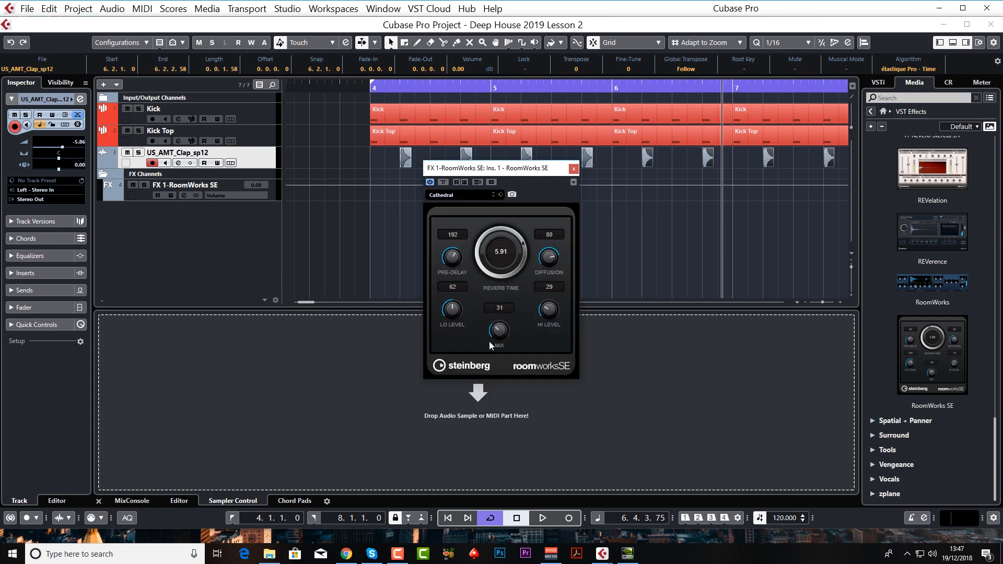
pyautogui.moveTo(503, 340); pyautogui.dragTo(504, 203)
# Rename the reverb's FX channel as REV BUS LONG and adjust the reverb's lo level
pyautogui.click(184, 185)
pyautogui.doubleClick(184, 185)
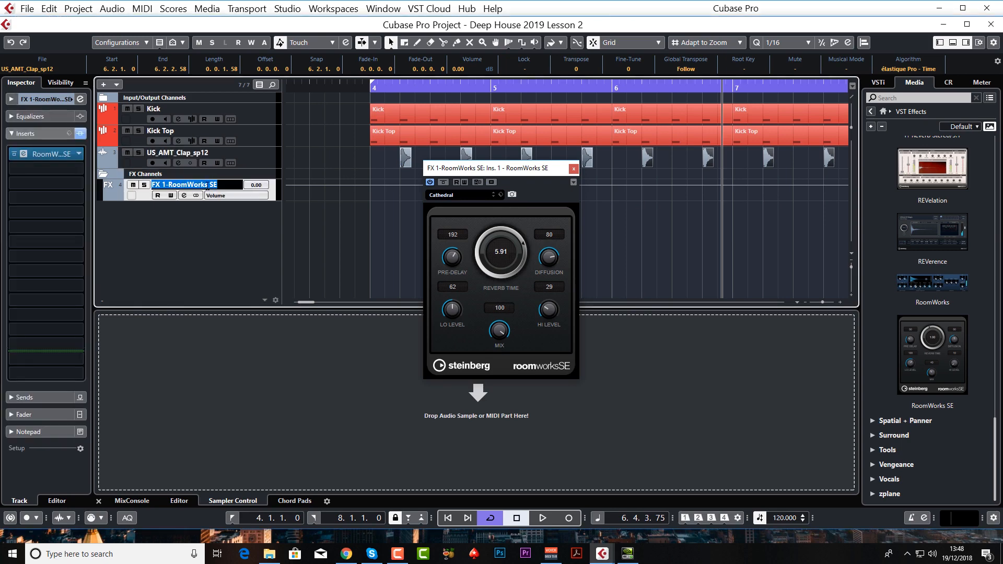
pyautogui.write('REV BUS LONG')
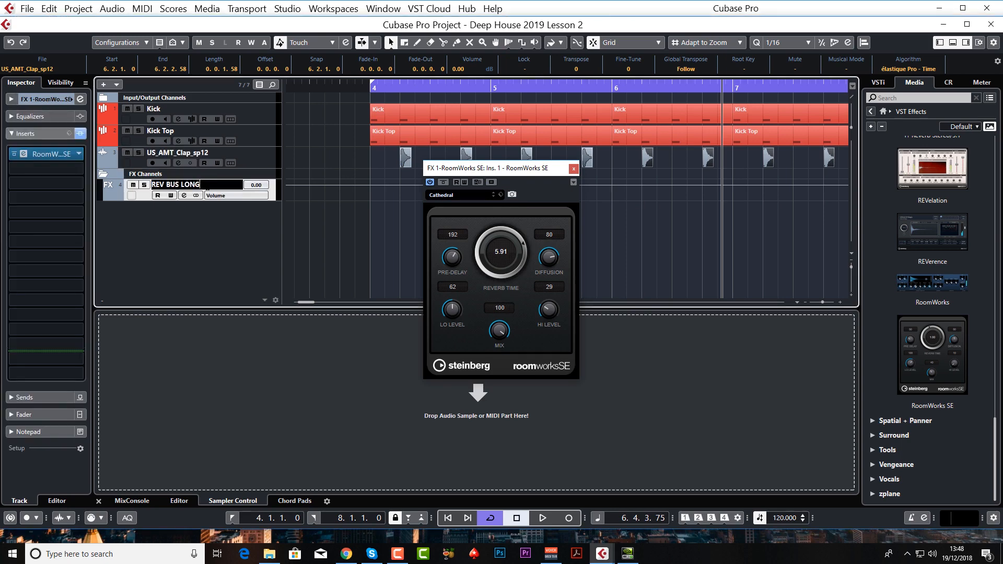
pyautogui.press('Return')
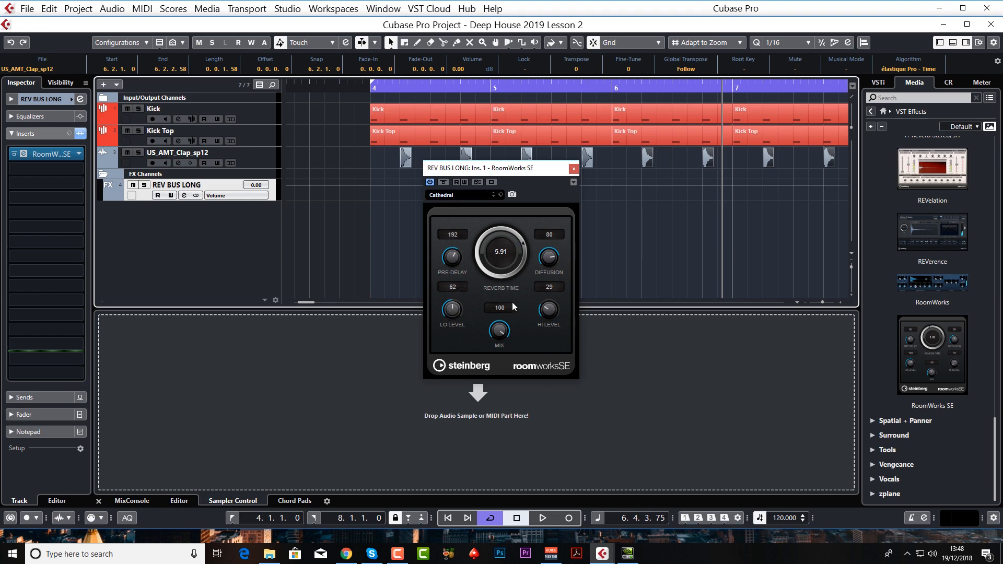
pyautogui.moveTo(456, 308); pyautogui.dragTo(452, 311)
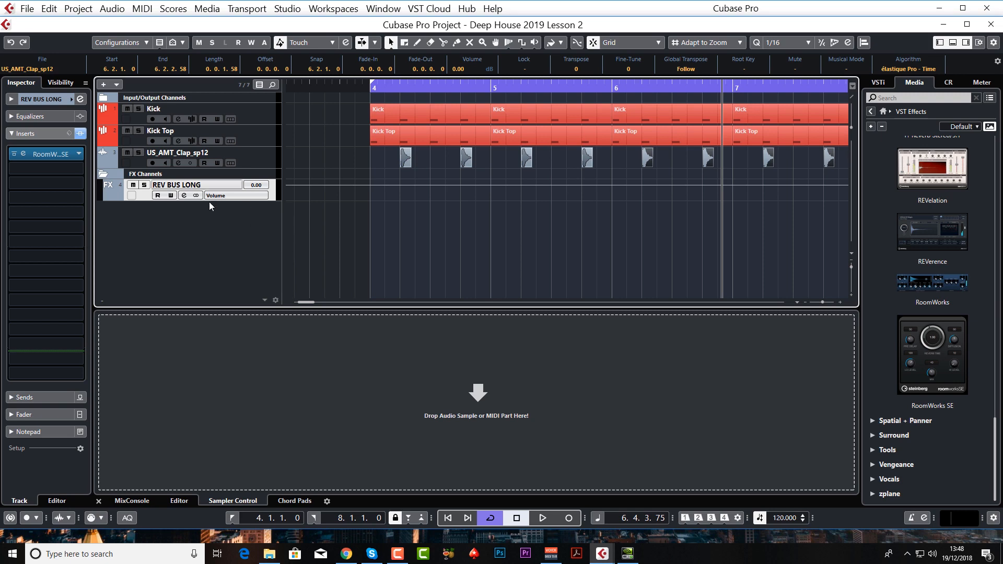
# Add a stereo effect track with no effect, named REV BUS MED
pyautogui.click(102, 85)
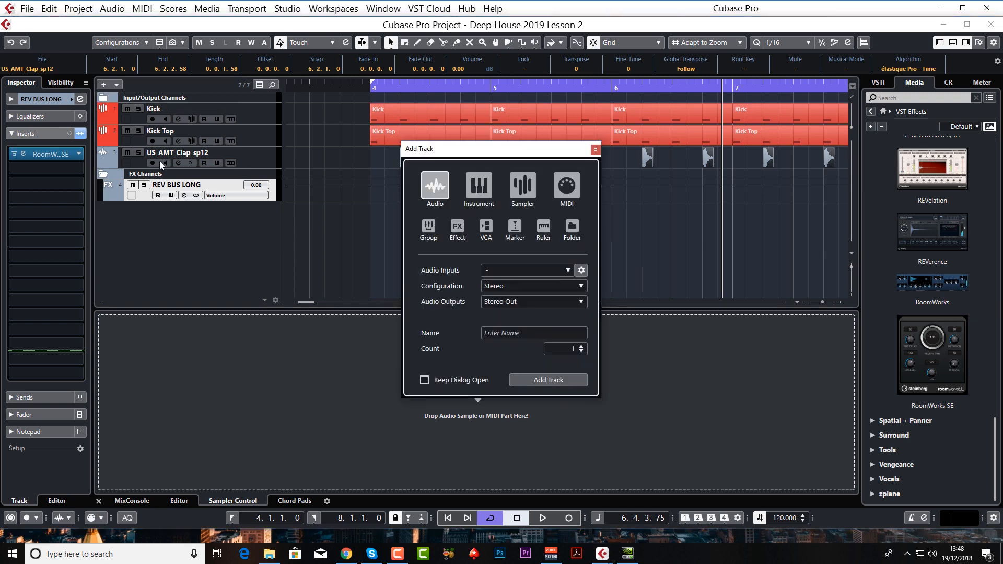
pyautogui.click(457, 226)
pyautogui.click(505, 332)
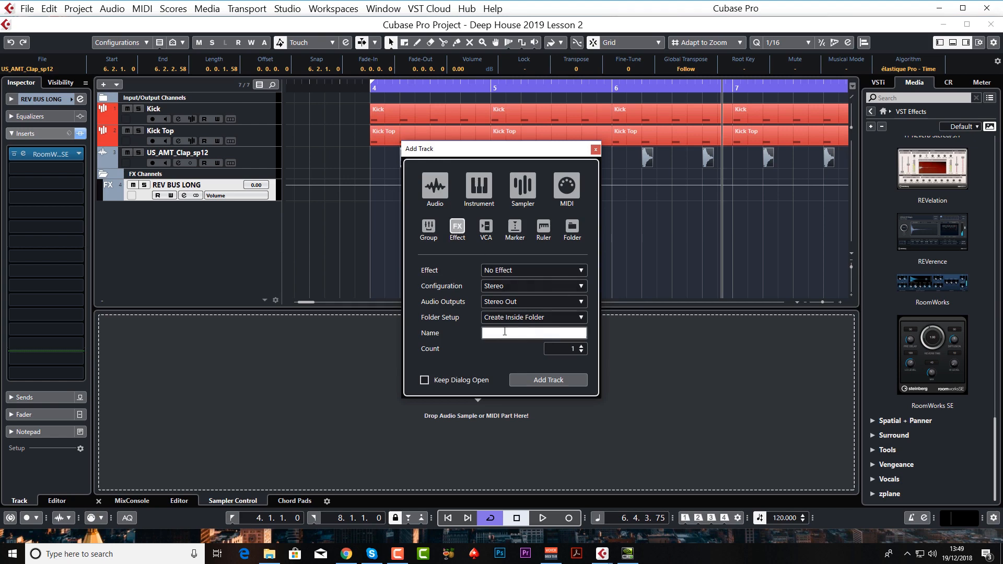
pyautogui.write('REV BUS MED')
pyautogui.press('Return')
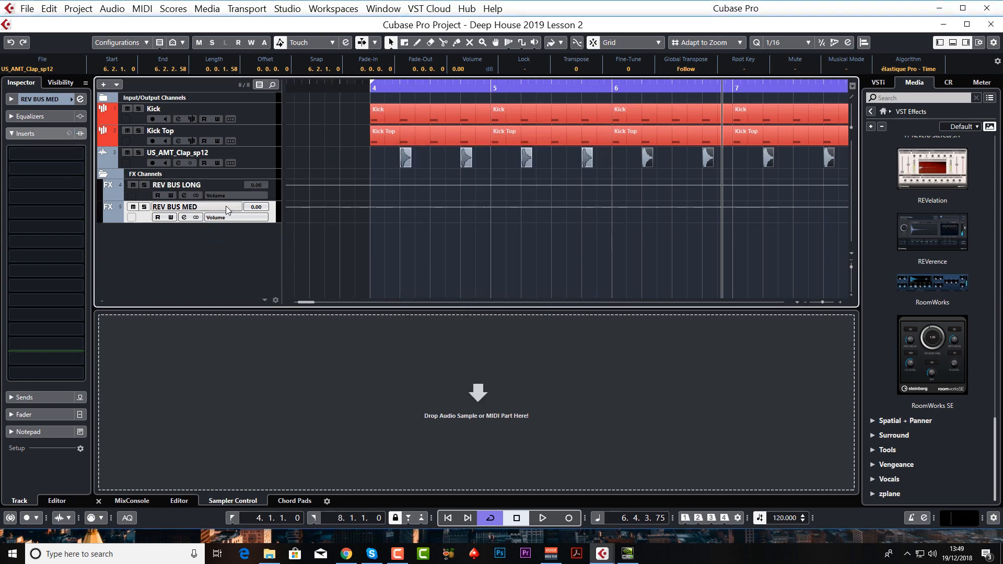
# Insert the RoomWorks SE reverb in the fifth insert slot of REV BUS MED
pyautogui.click(31, 212)
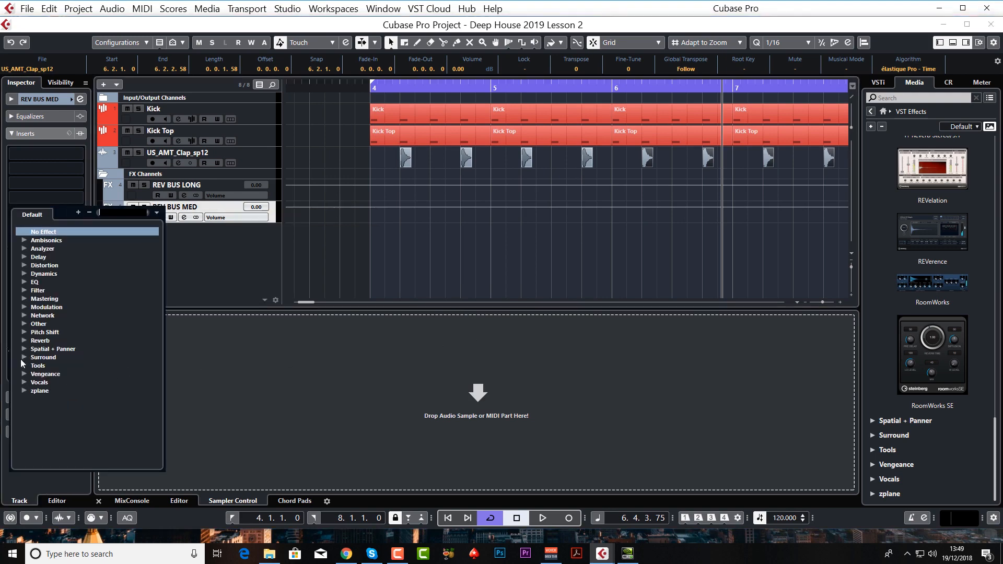
pyautogui.click(24, 340)
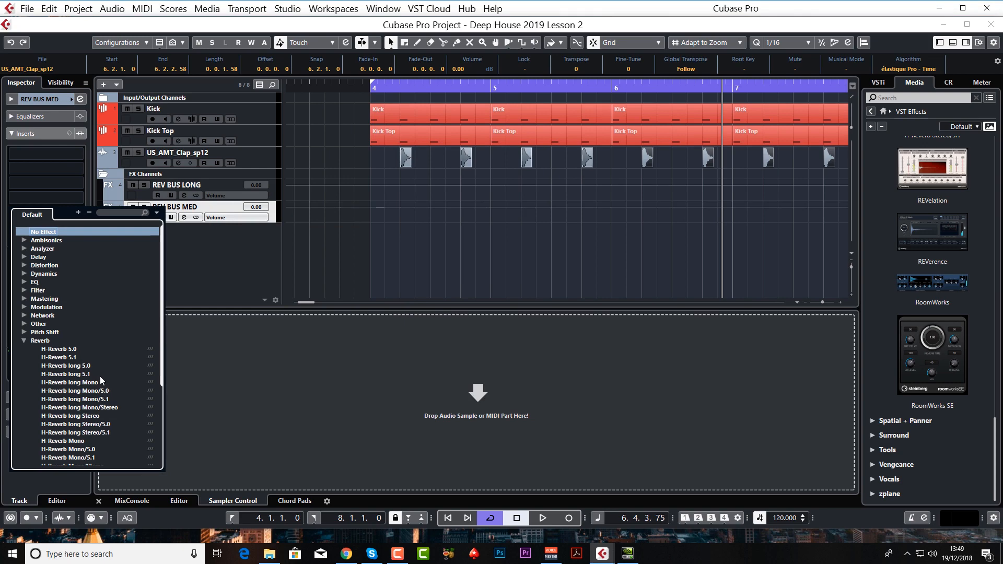
pyautogui.scroll(-5, 99, 376)
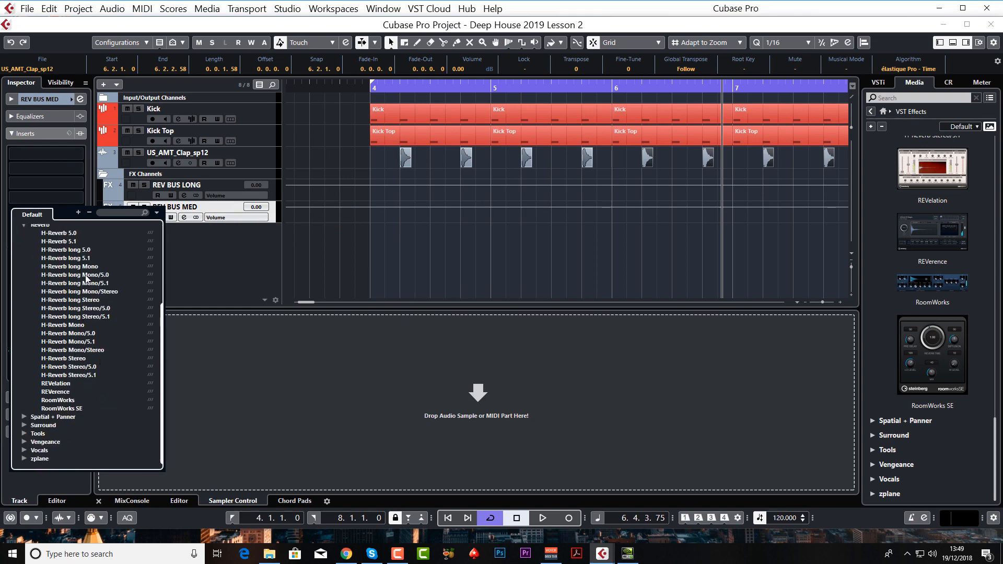
pyautogui.click(74, 408)
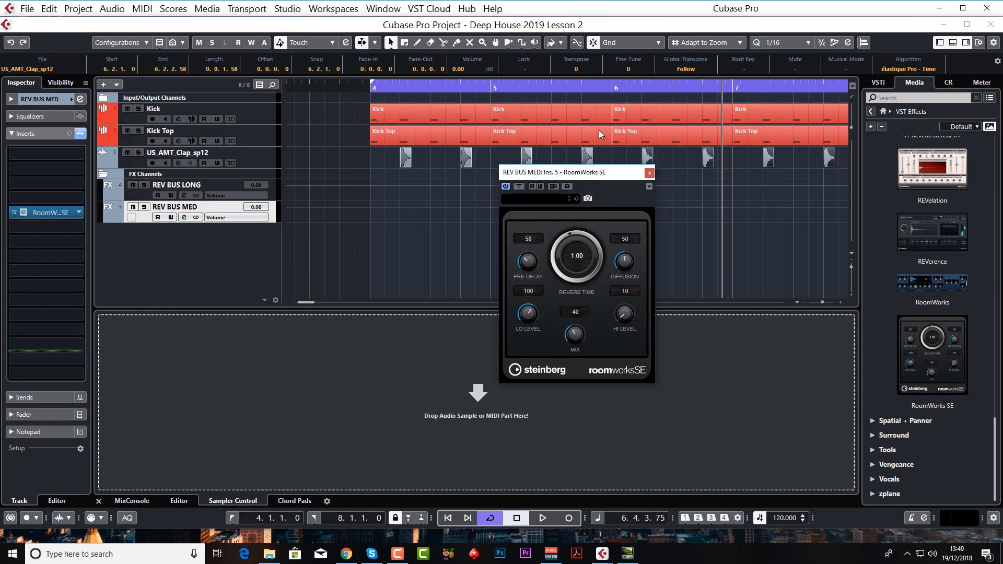
# Set the REV BUS MED reverb to a reverb time of 2.46, a pre-delay of 7 and a lo level of 32
pyautogui.moveTo(576, 254); pyautogui.dragTo(581, 262)
pyautogui.moveTo(579, 206); pyautogui.dragTo(578, 190)
pyautogui.moveTo(525, 274); pyautogui.dragTo(523, 276)
pyautogui.moveTo(529, 314); pyautogui.dragTo(526, 339)
# Set the REV BUS MED reverb's hi level to 153, mix to 100 and diffusion to about 77, and close its window
pyautogui.moveTo(624, 313); pyautogui.dragTo(633, 264)
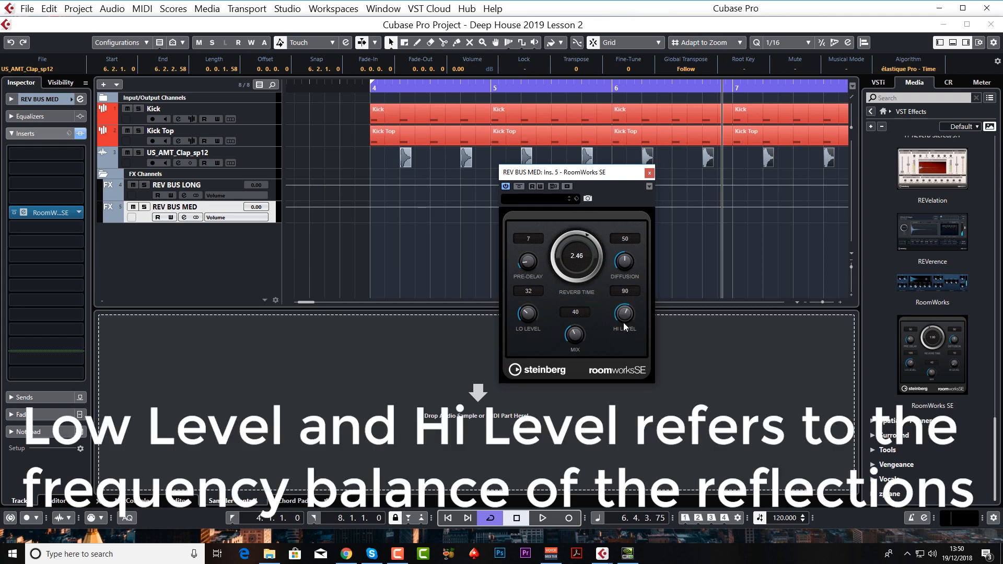
pyautogui.moveTo(624, 323); pyautogui.dragTo(621, 309)
pyautogui.moveTo(565, 342); pyautogui.dragTo(569, 316)
pyautogui.moveTo(621, 262); pyautogui.dragTo(624, 238)
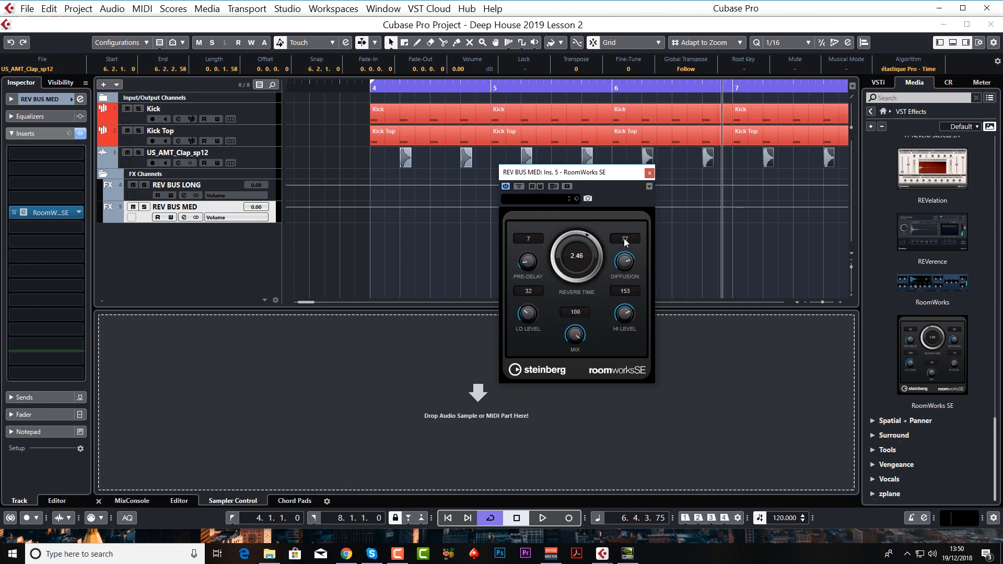
pyautogui.click(649, 172)
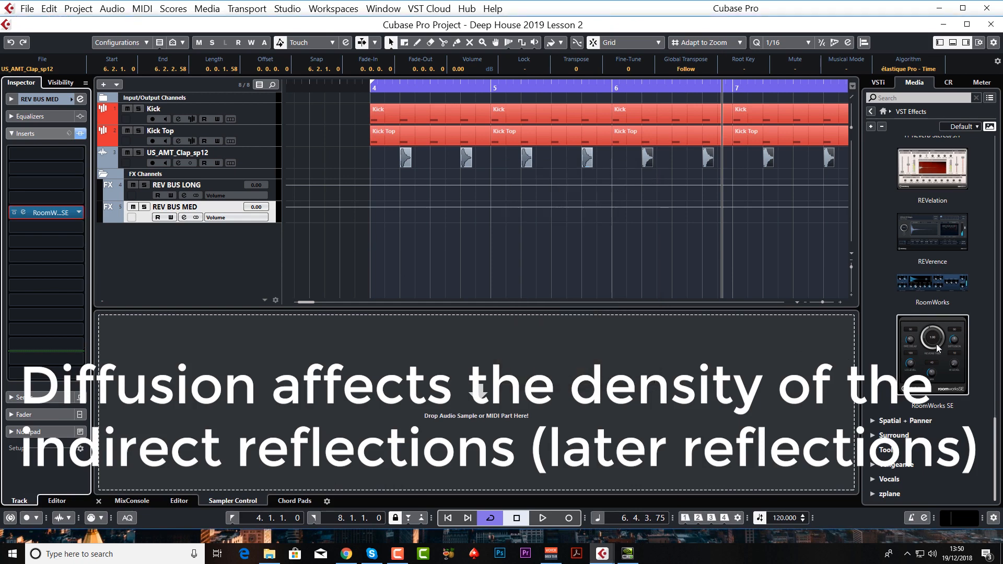
# Add RoomWorks SE as a new FX channel below REV BUS MED and load its Bright Plate Reverb preset
pyautogui.moveTo(939, 349); pyautogui.dragTo(133, 228)
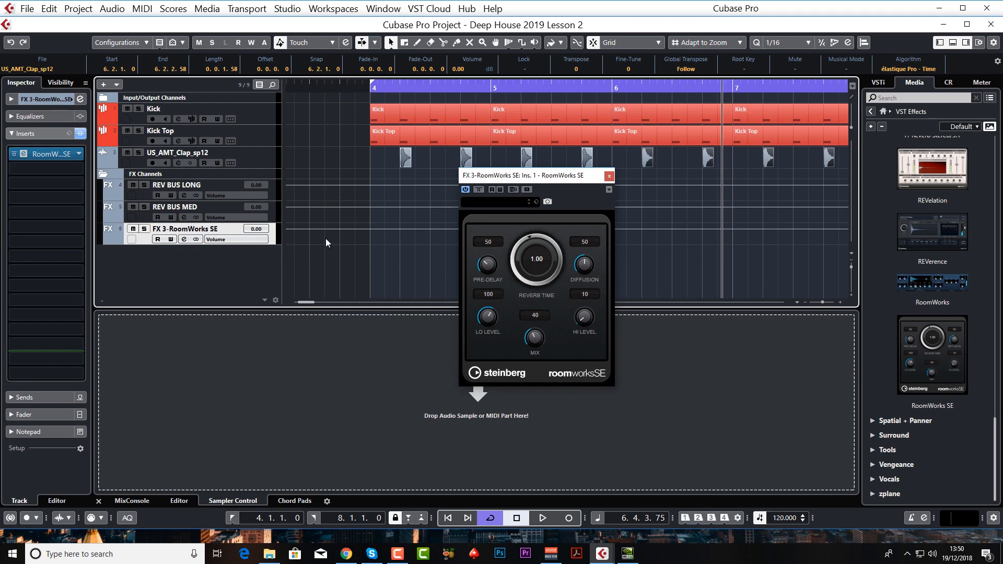
pyautogui.click(519, 199)
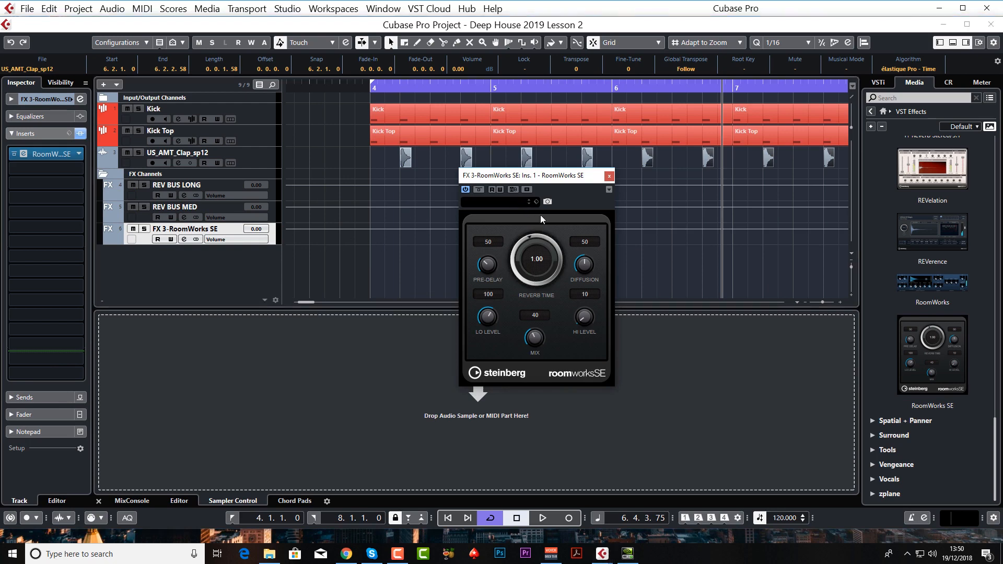
pyautogui.click(524, 203)
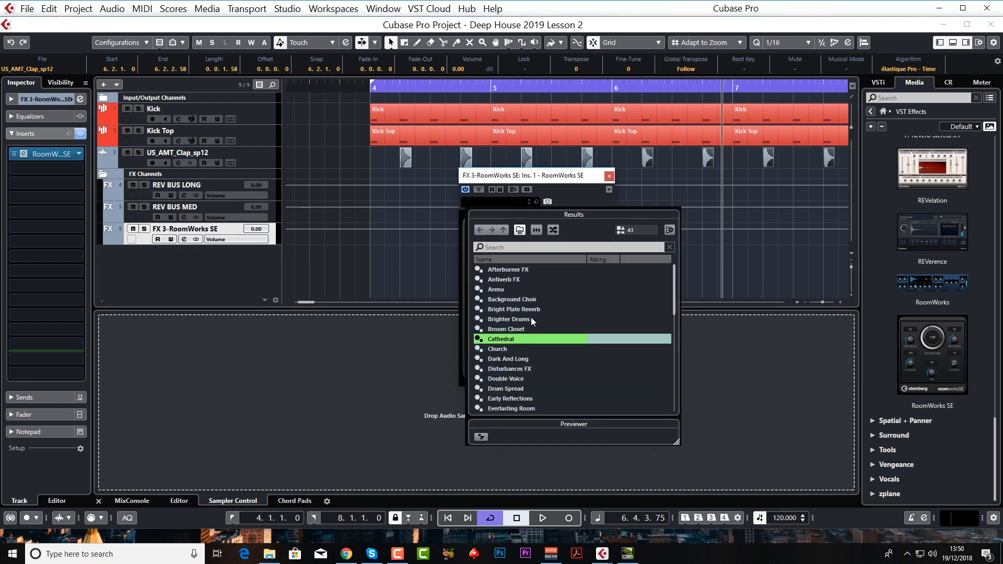
pyautogui.doubleClick(509, 309)
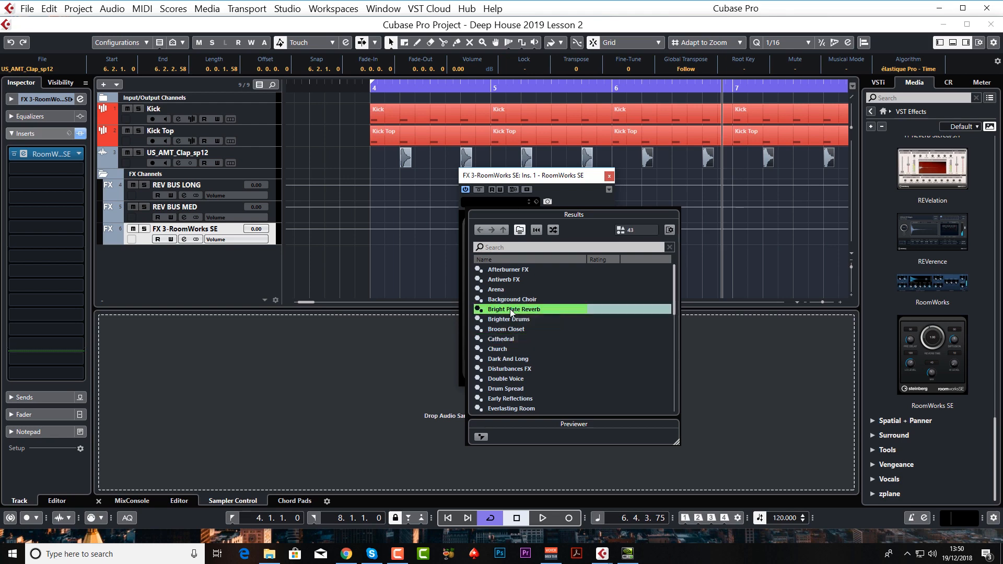
pyautogui.moveTo(491, 267); pyautogui.dragTo(470, 323)
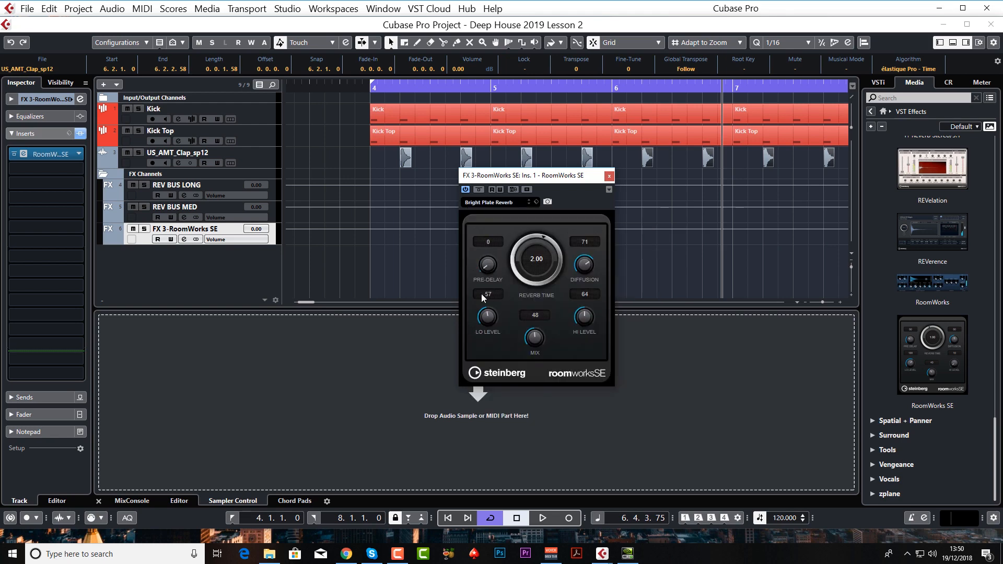
# Set the third reverb's time to 0.55, mix to 100, lo level to 30, hi level to 162 and diffusion to 58, and close it
pyautogui.moveTo(536, 256); pyautogui.dragTo(527, 309)
pyautogui.moveTo(532, 277); pyautogui.dragTo(532, 312)
pyautogui.moveTo(532, 286); pyautogui.dragTo(532, 277)
pyautogui.moveTo(536, 300); pyautogui.dragTo(537, 309)
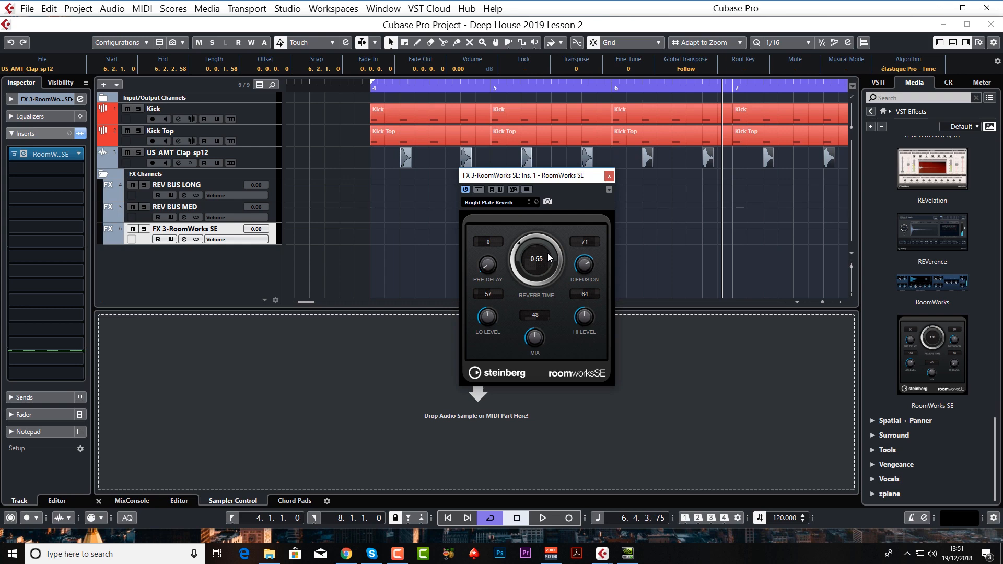
pyautogui.moveTo(535, 338); pyautogui.dragTo(584, 280)
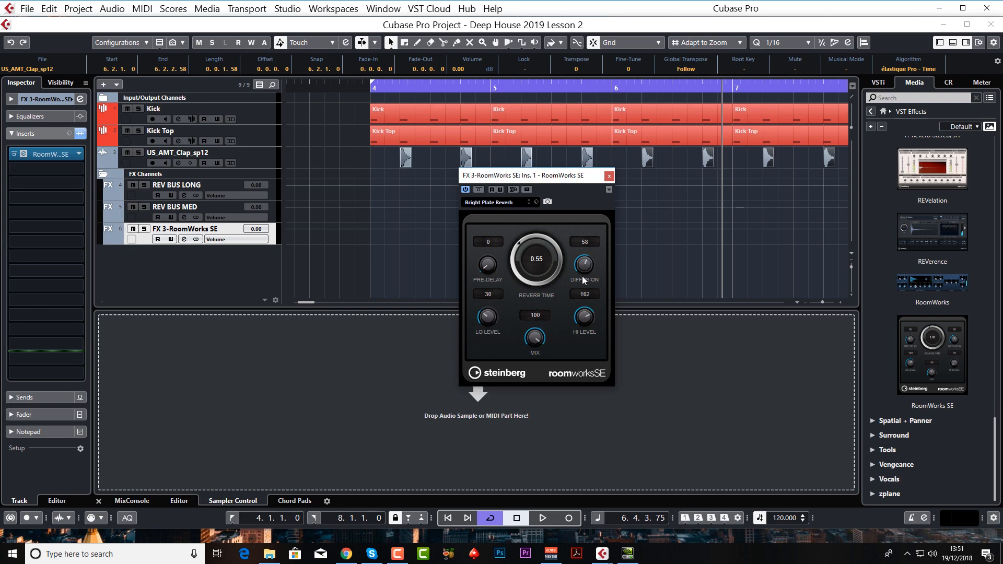
pyautogui.click(609, 176)
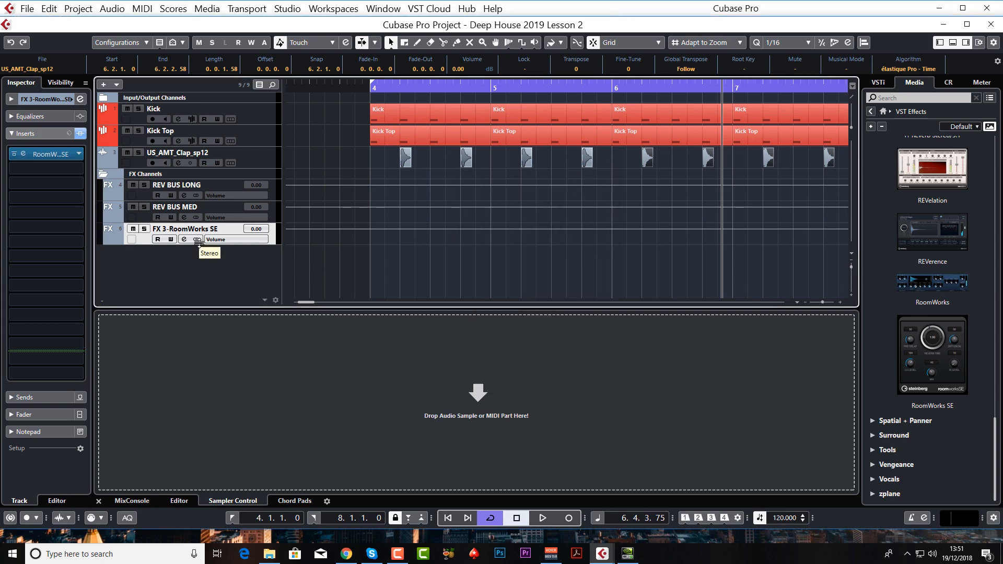
# Select the clap track and expand its sends in place of its inserts
pyautogui.click(250, 159)
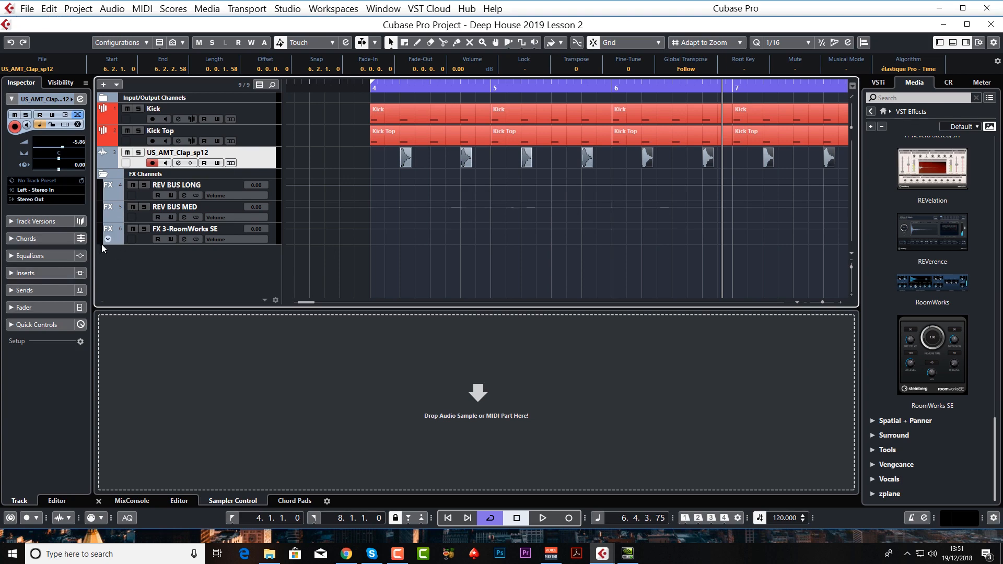
pyautogui.click(49, 273)
pyautogui.click(71, 214)
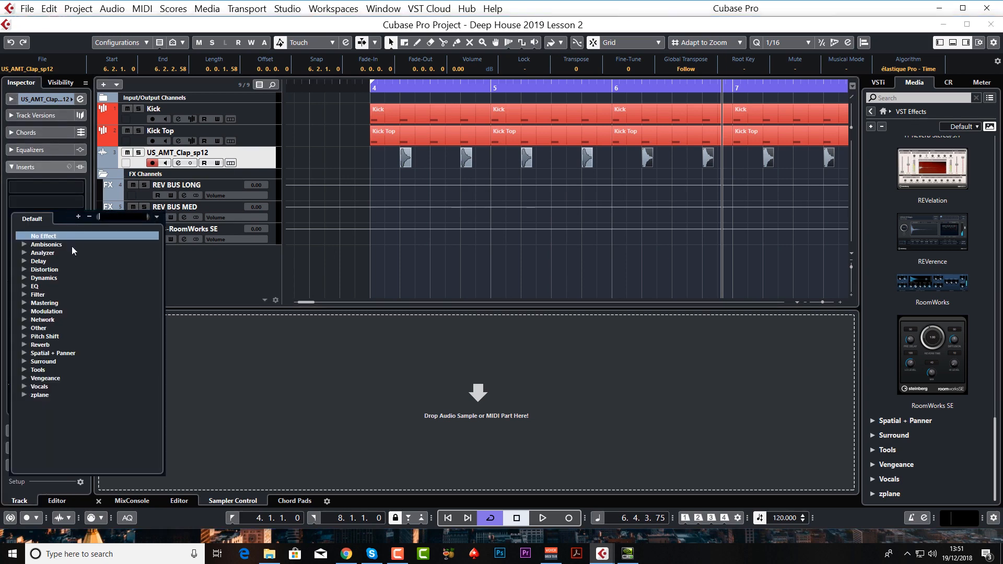
pyautogui.click(57, 200)
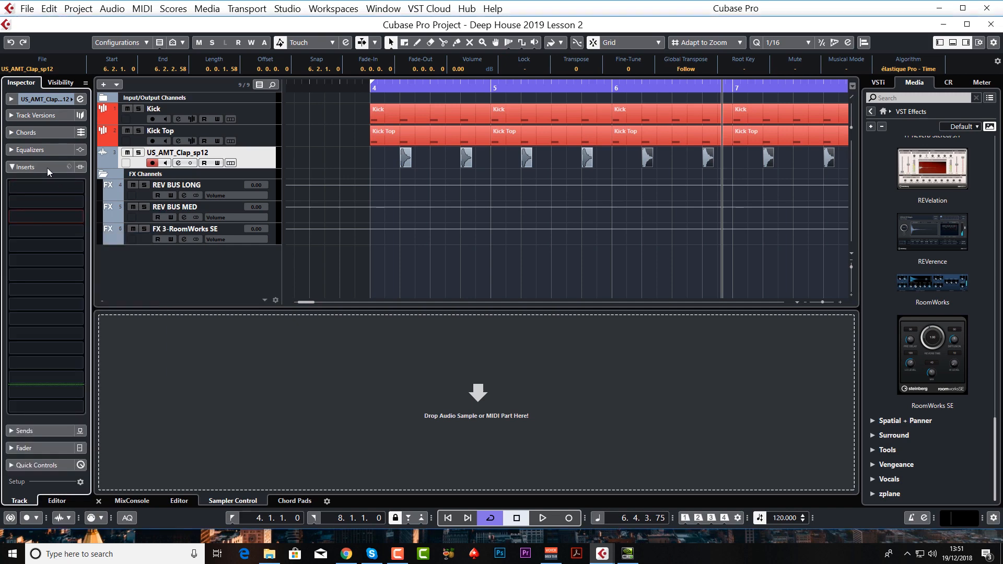
pyautogui.click(48, 168)
pyautogui.click(43, 186)
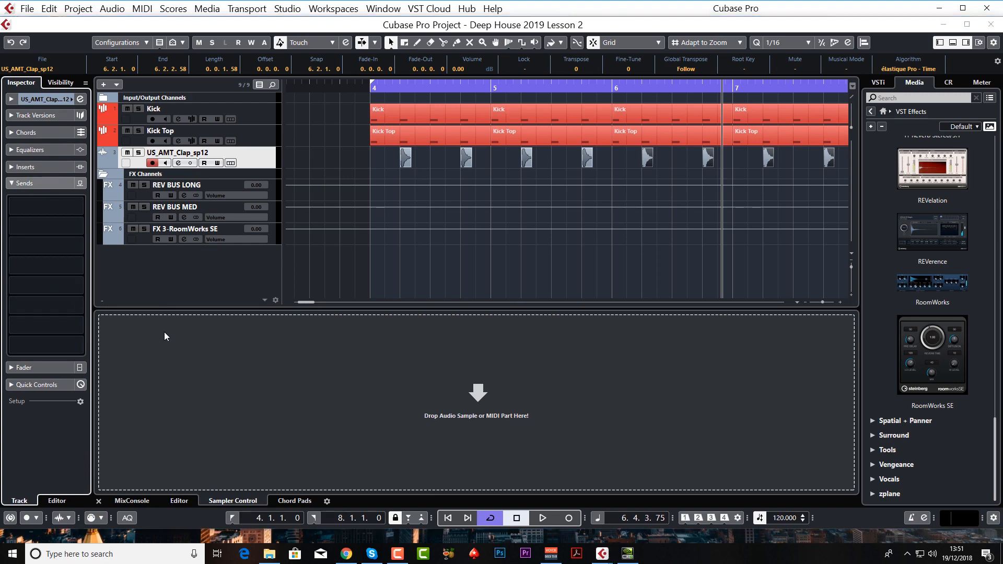
# Examine the send destinations available to the clap channel in the MixConsole, and return to the project window
pyautogui.press('F3')
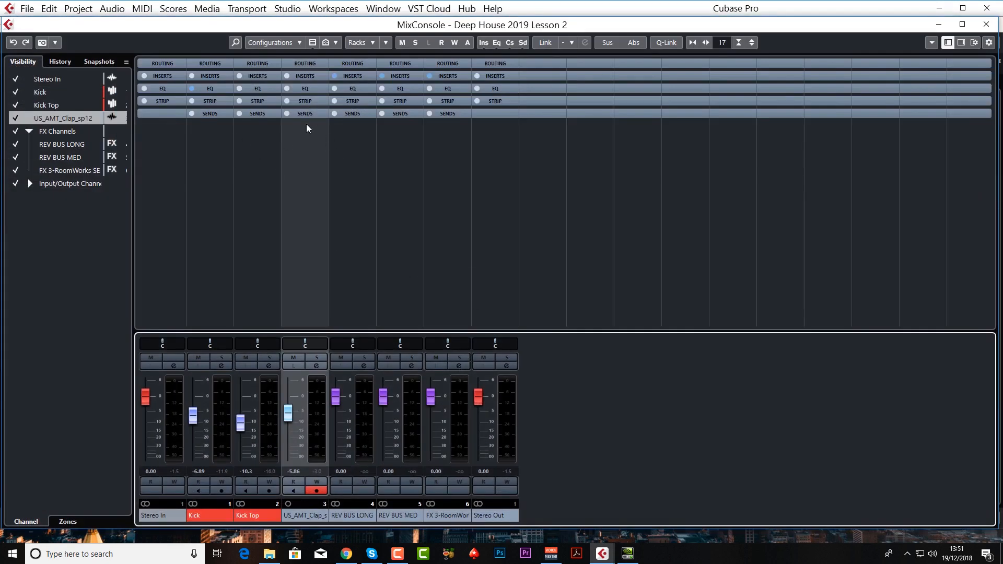
pyautogui.click(254, 115)
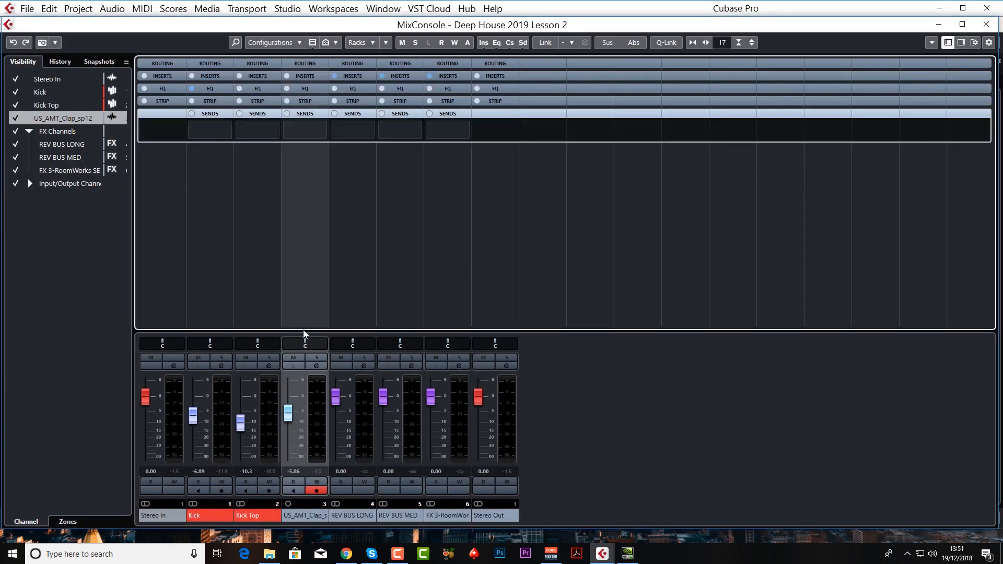
pyautogui.click(322, 131)
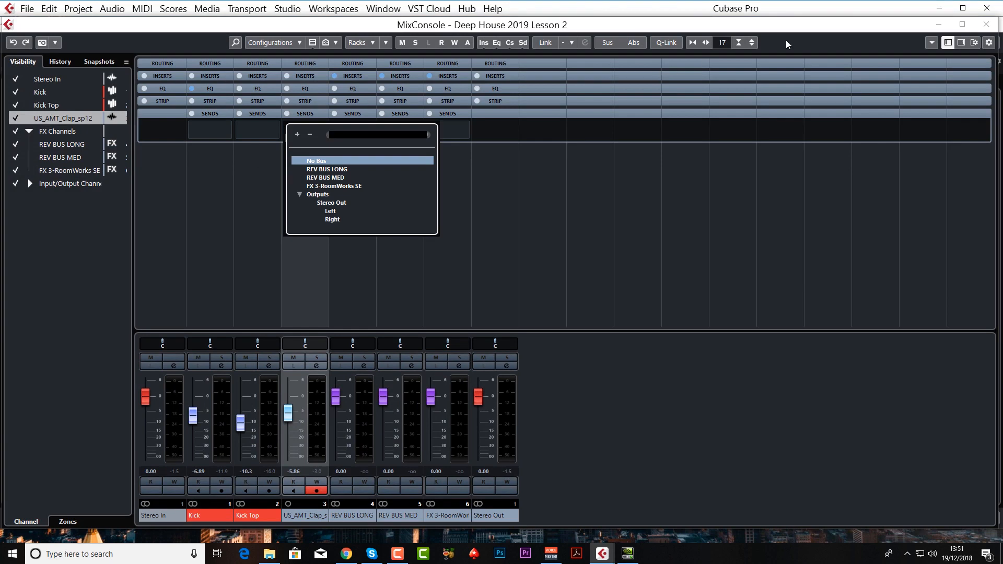
pyautogui.click(985, 26)
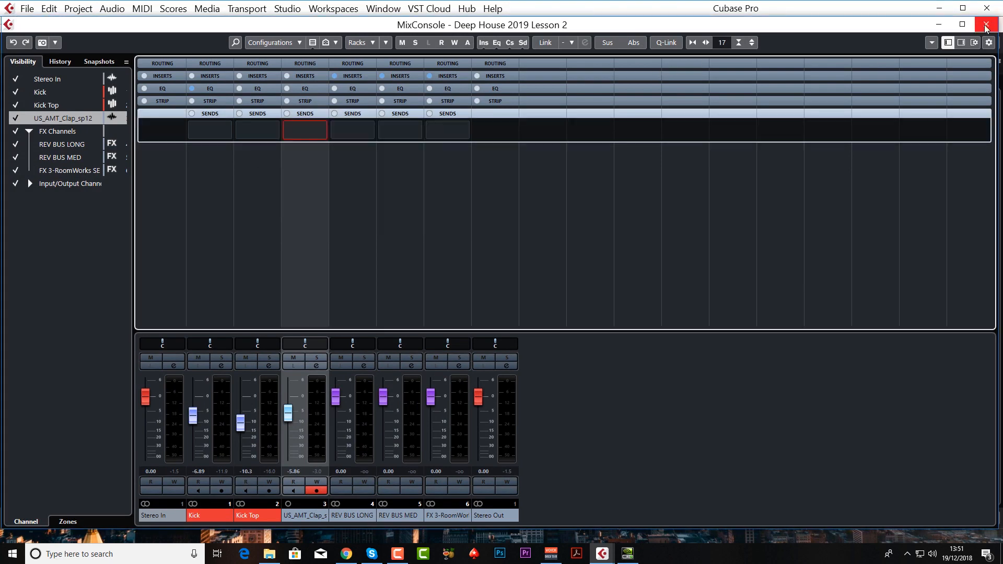
pyautogui.click(985, 27)
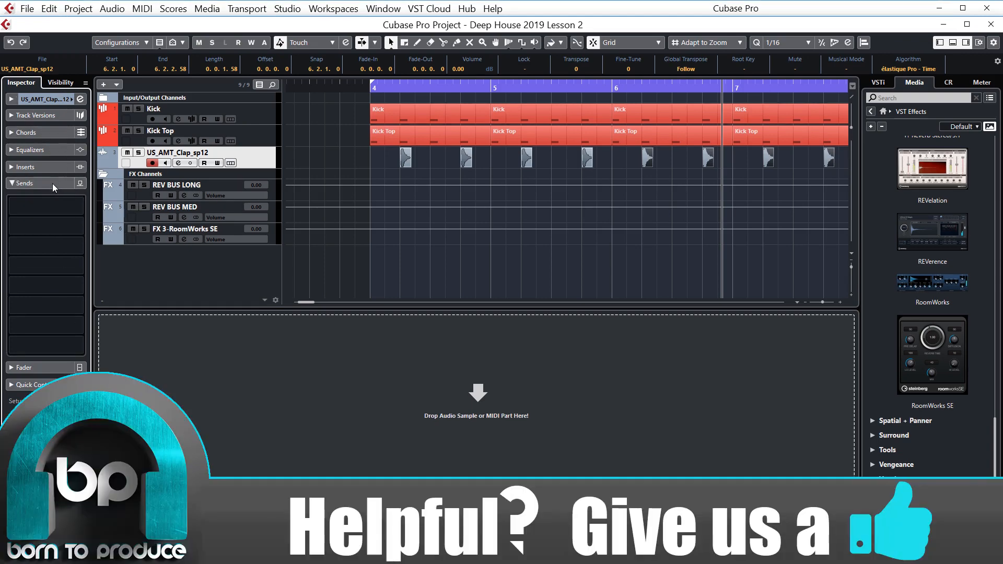
# Rename the third FX channel, FX 3-RoomWorks SE, as REV BUS SHORT
pyautogui.click(78, 206)
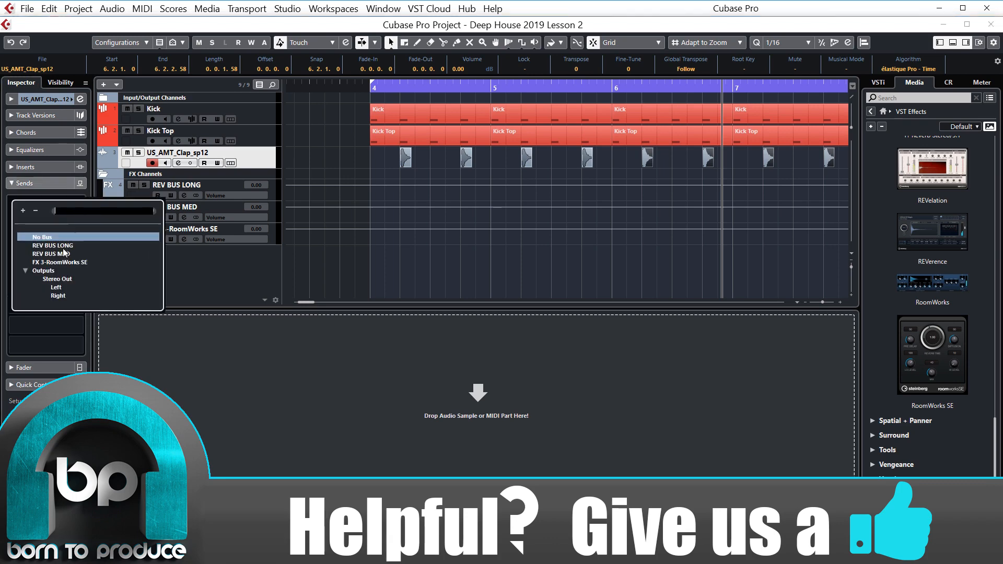
pyautogui.click(192, 268)
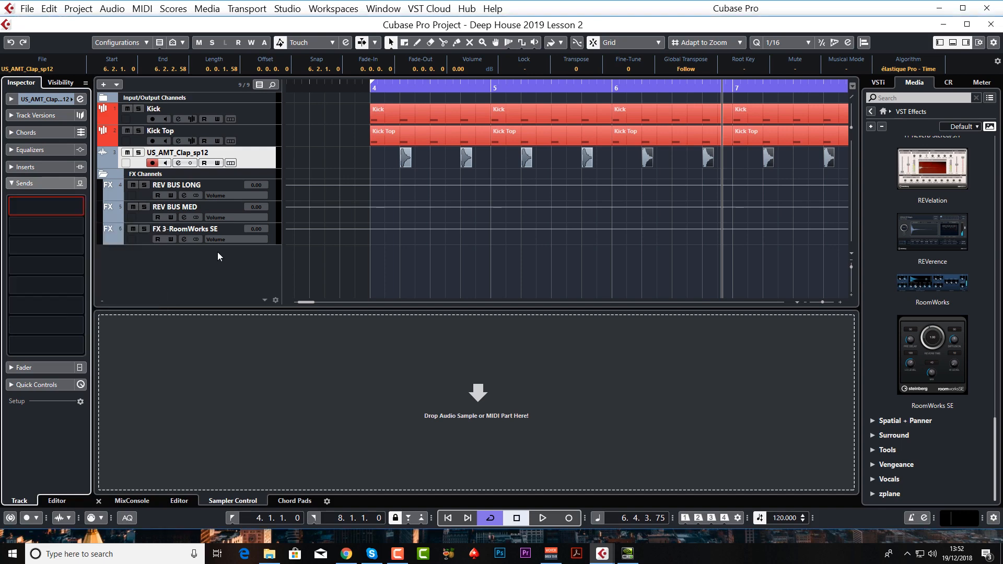
pyautogui.doubleClick(197, 228)
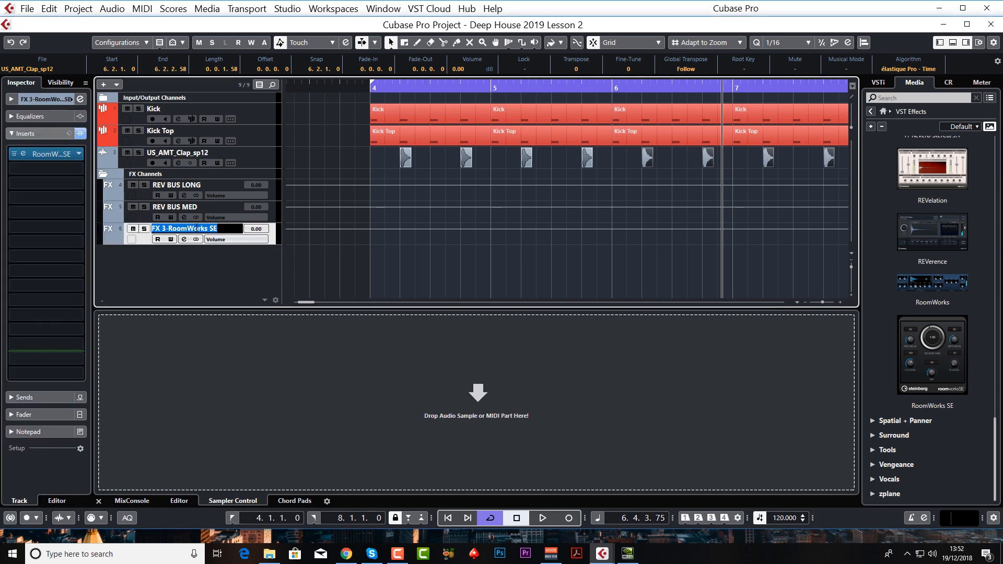
pyautogui.write('REV BUS SHORT')
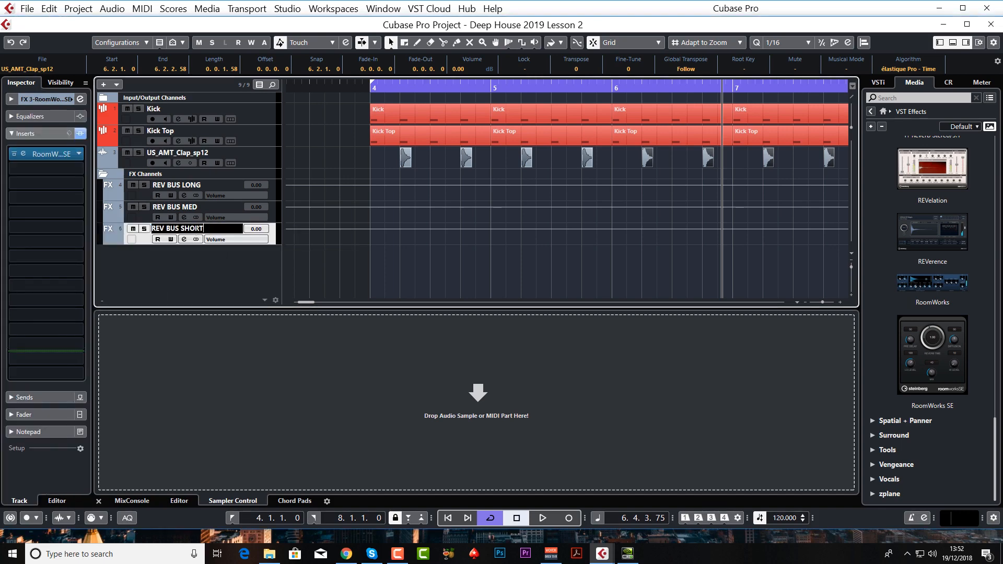
pyautogui.press('Return')
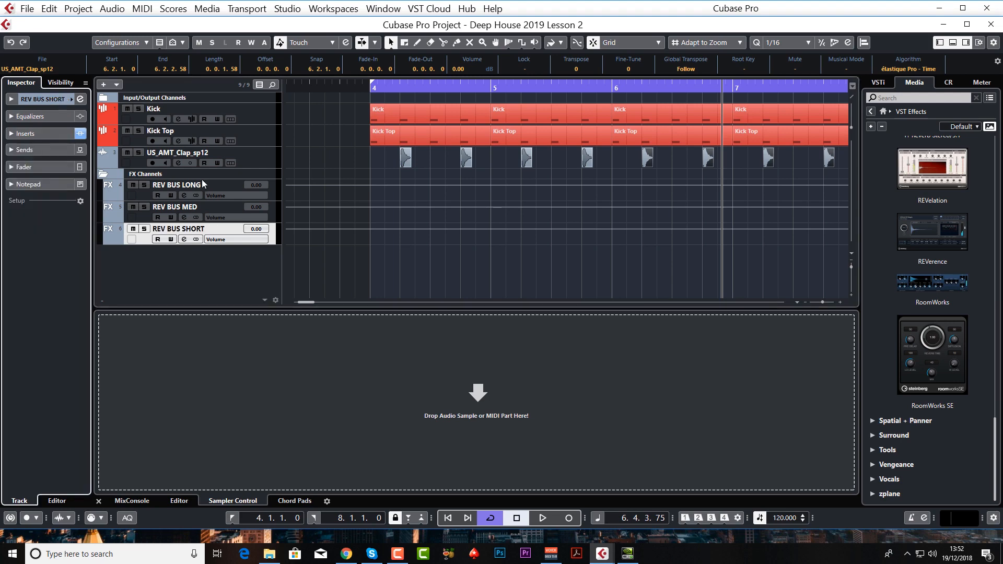
# Rename the US_AMT_Clap_sp12 track as Clap
pyautogui.click(245, 166)
pyautogui.doubleClick(201, 154)
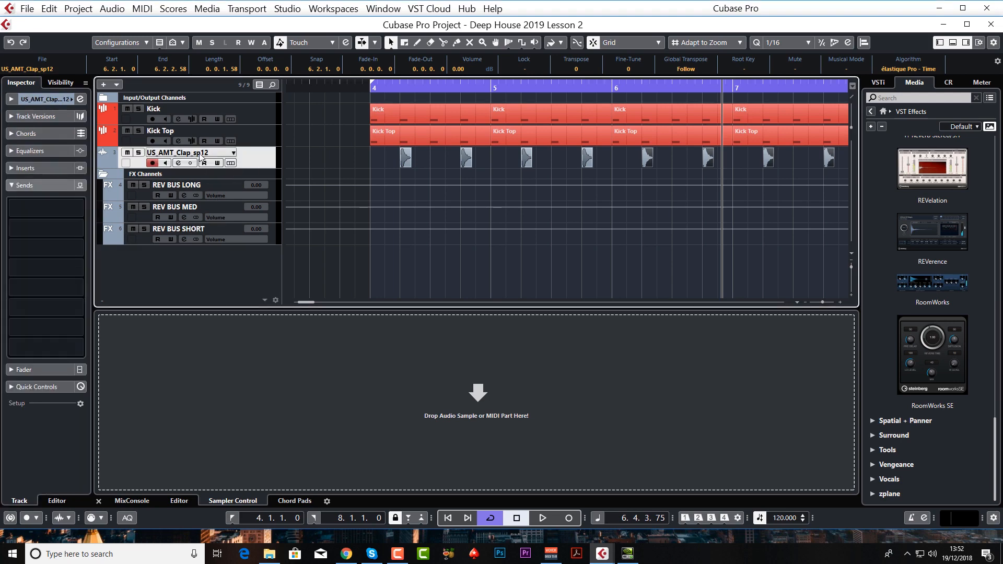
pyautogui.write('Clap')
pyautogui.press('Return')
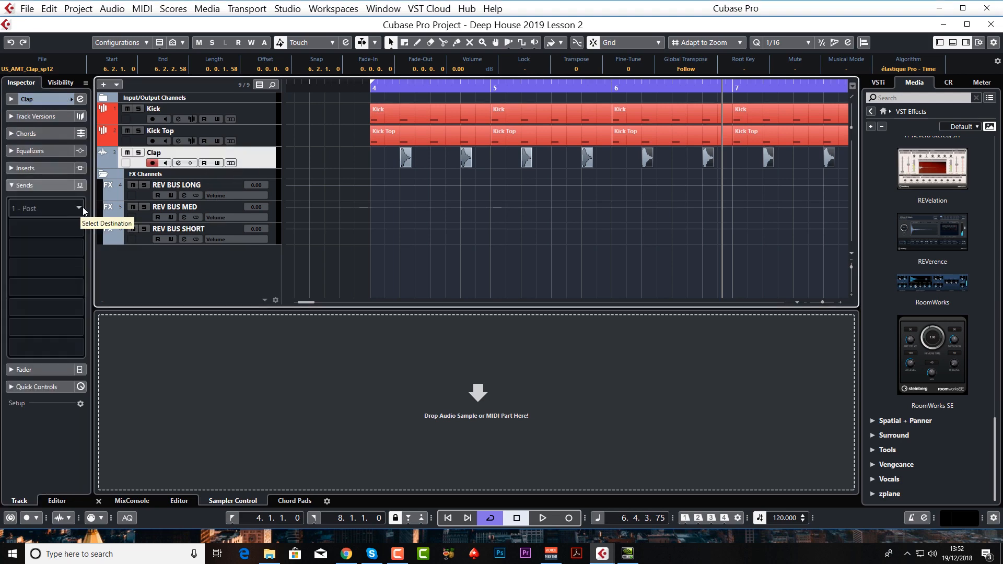
# Route the Clap track's first send to REV BUS SHORT and activate the send
pyautogui.click(80, 208)
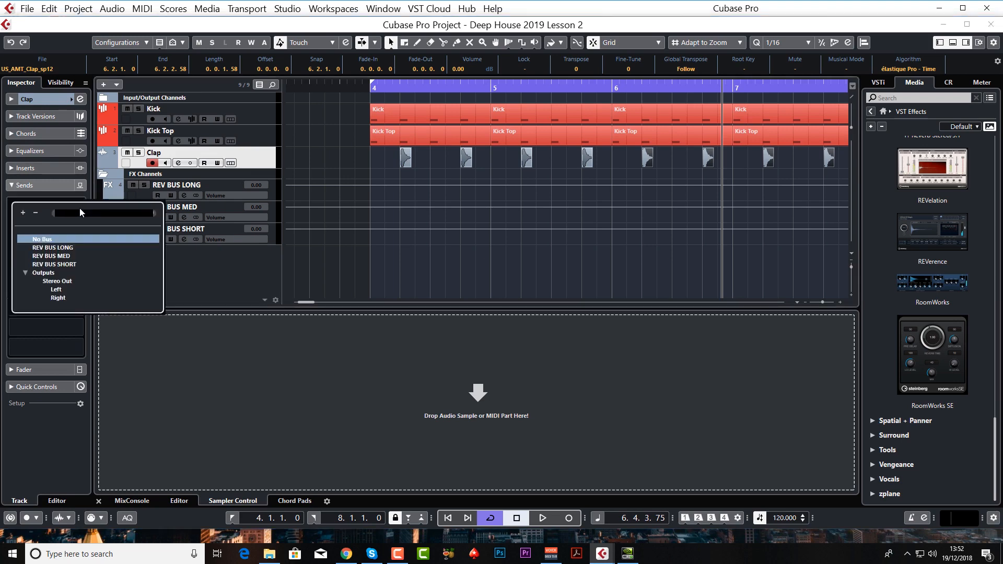
pyautogui.click(73, 262)
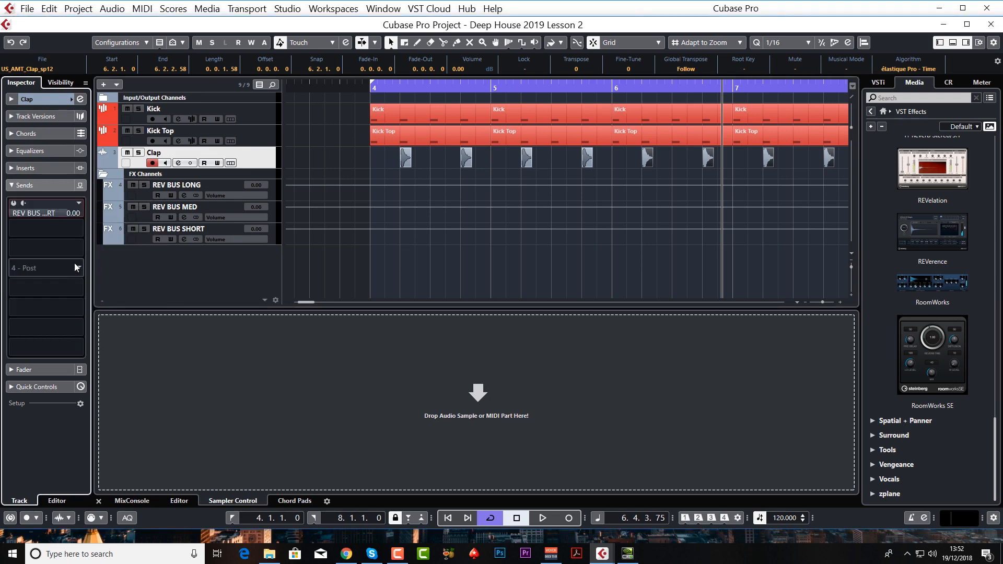
pyautogui.click(14, 204)
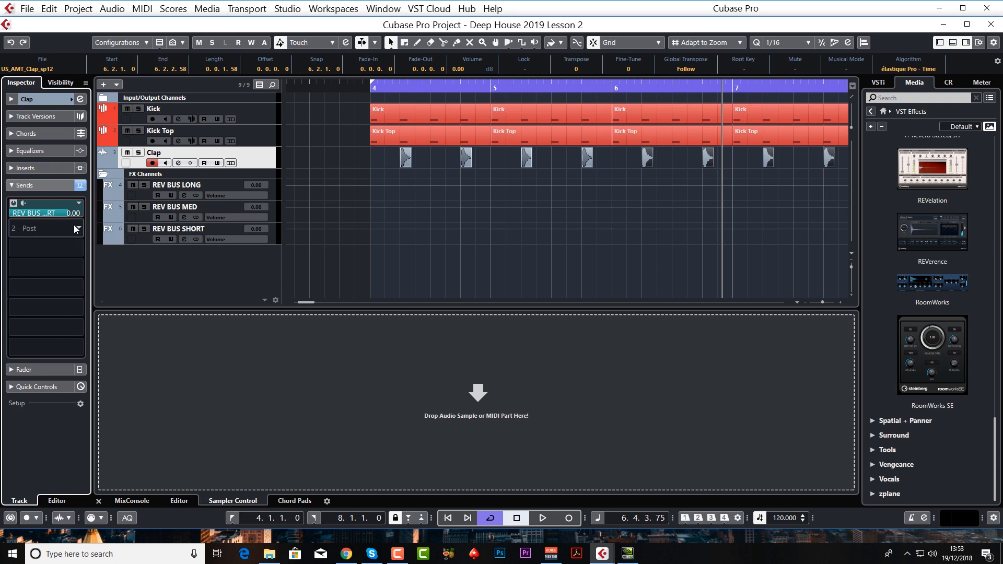
# Solo the Clap track and bring its REV BUS SHORT send up from near minimum to -8.22 during playback
pyautogui.moveTo(71, 213); pyautogui.dragTo(1, 218)
pyautogui.click(139, 153)
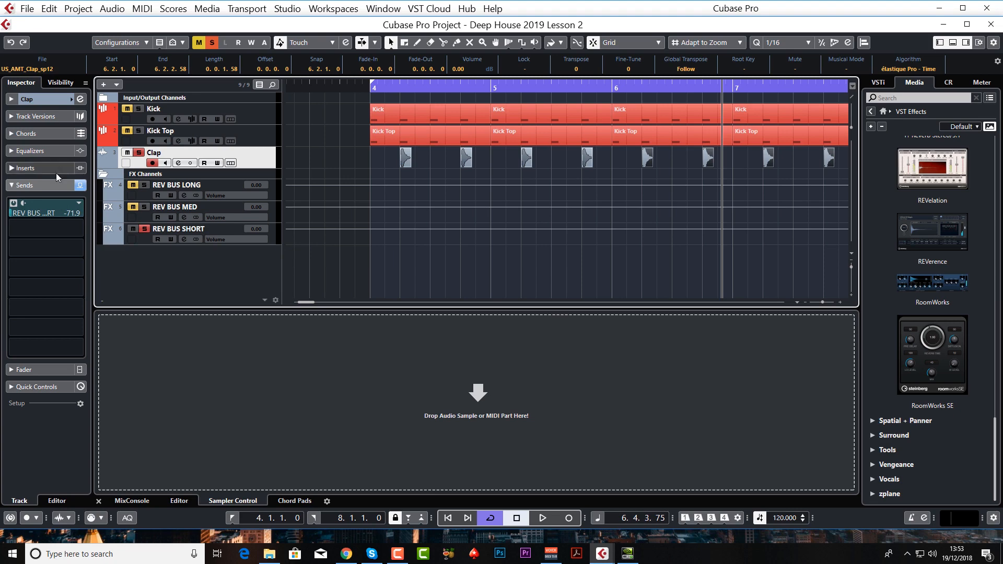
pyautogui.press('space')
pyautogui.moveTo(10, 213); pyautogui.dragTo(61, 224)
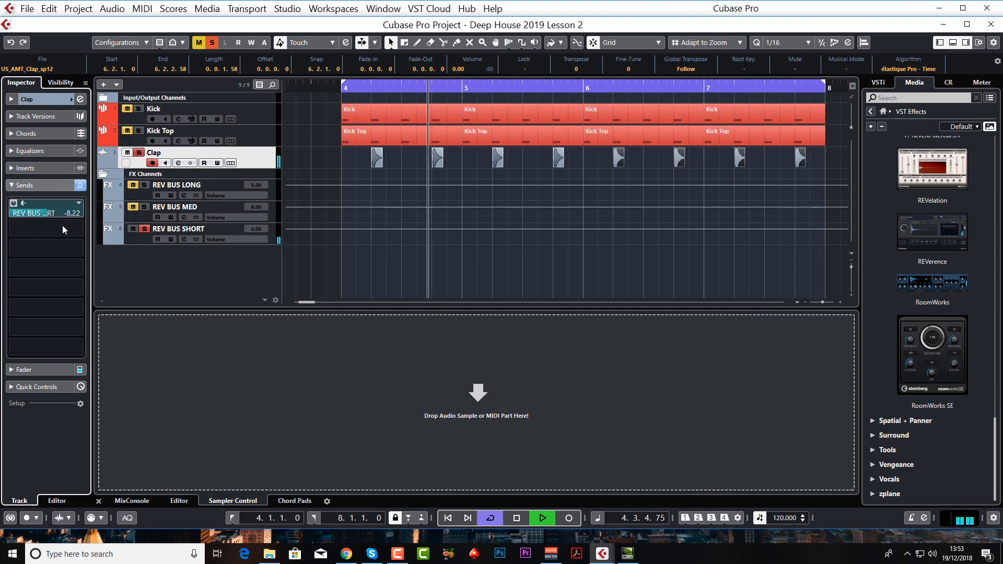
# Unsolo the Clap track and set its REV BUS SHORT send to -7.51 while playing the full loop from bar 4
pyautogui.click(139, 153)
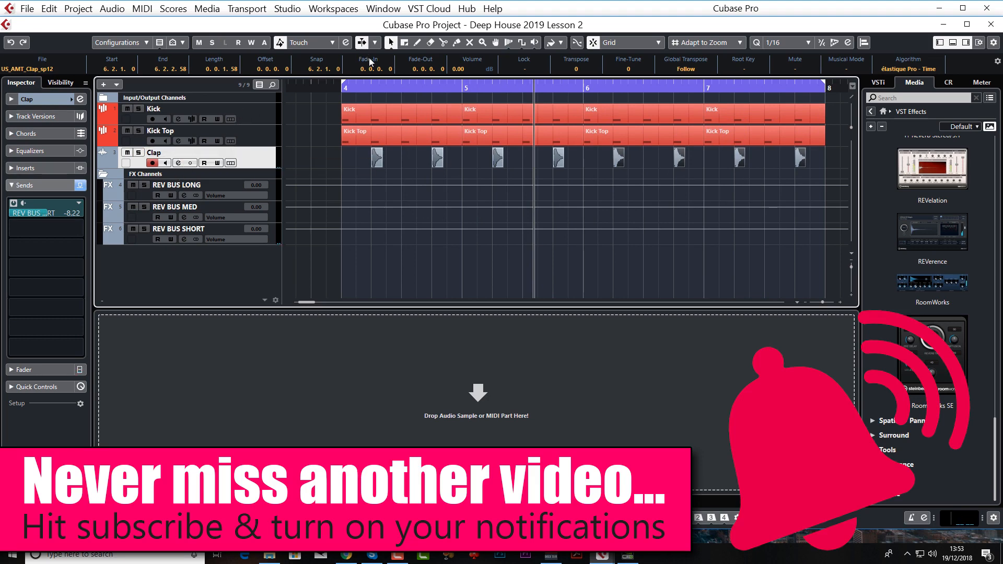
pyautogui.click(332, 88)
pyautogui.press('space')
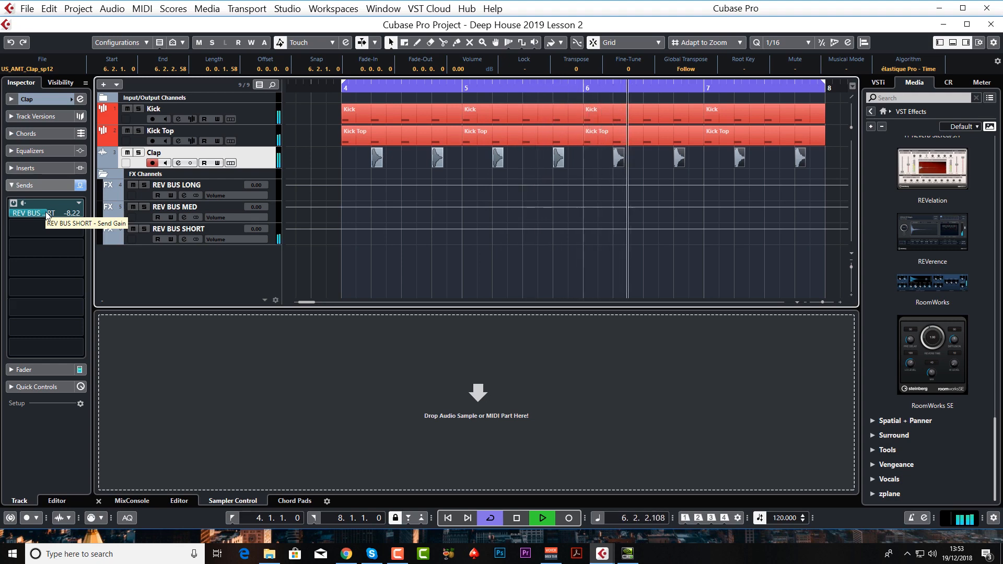
pyautogui.press('space')
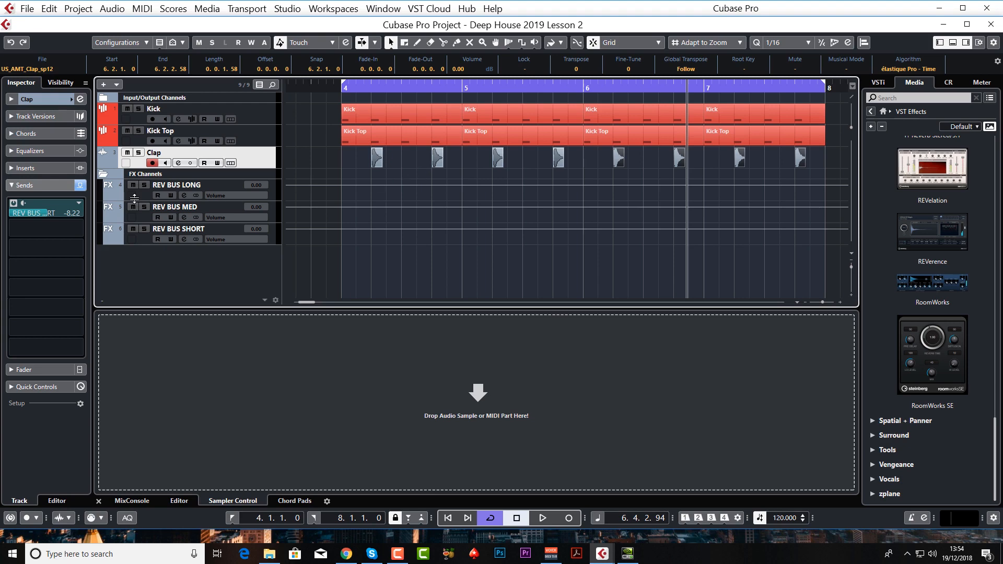
pyautogui.press('space')
pyautogui.click(52, 214)
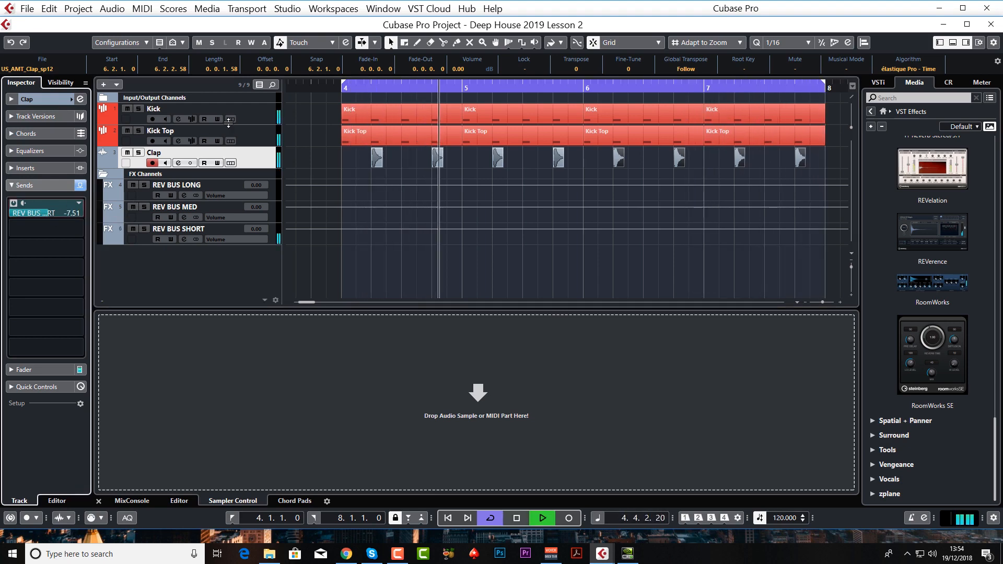
pyautogui.press('space')
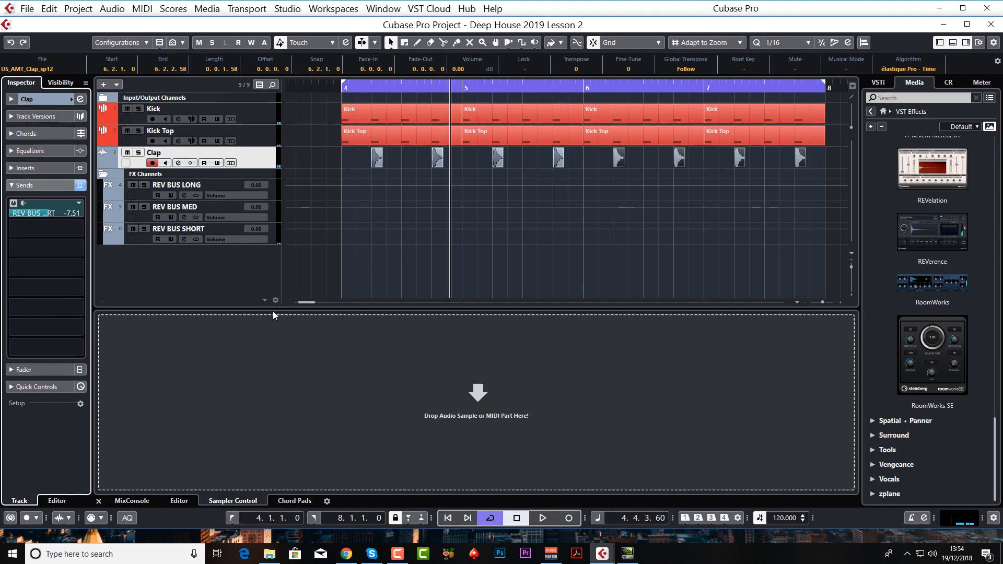
# Browse the sample packs in the File Browser to the Open Hats folder of BTP House Tools 1
pyautogui.click(218, 274)
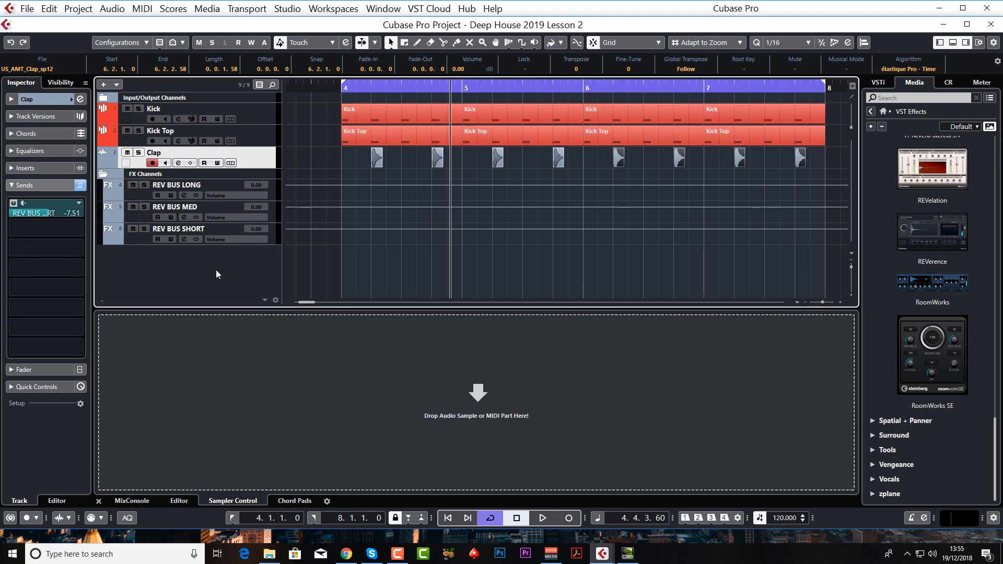
pyautogui.click(870, 111)
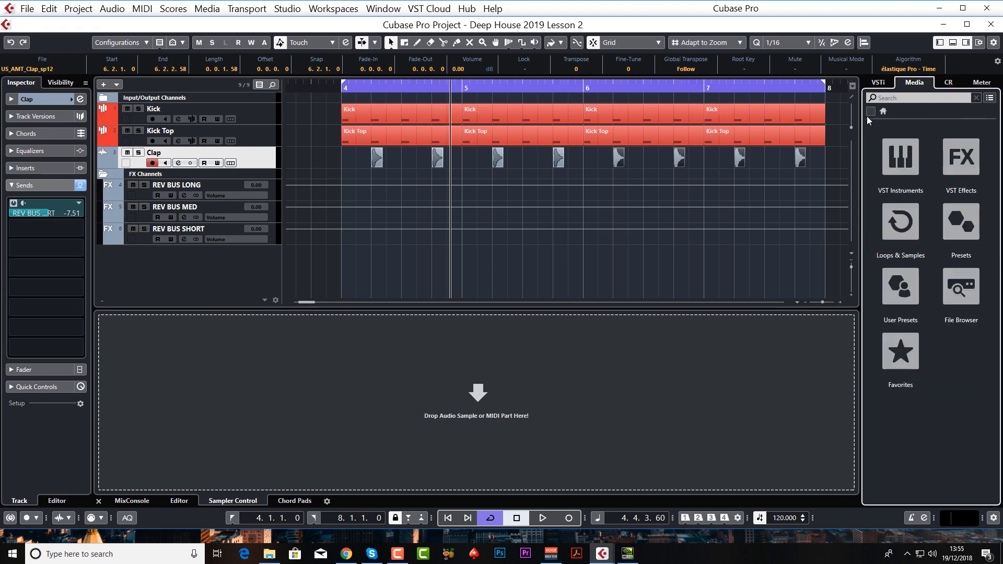
pyautogui.click(957, 287)
pyautogui.scroll(10, 925, 170)
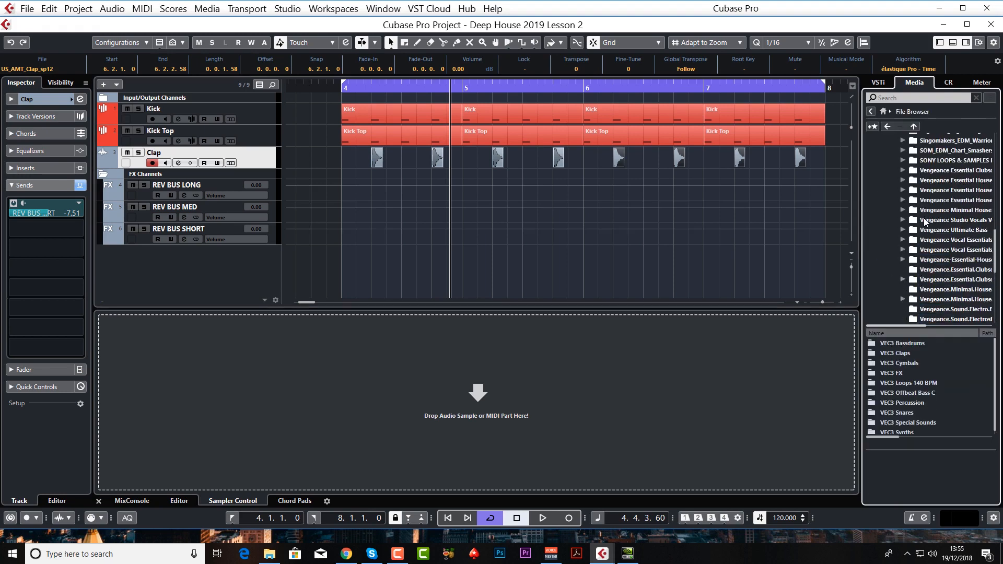
pyautogui.scroll(5, 924, 221)
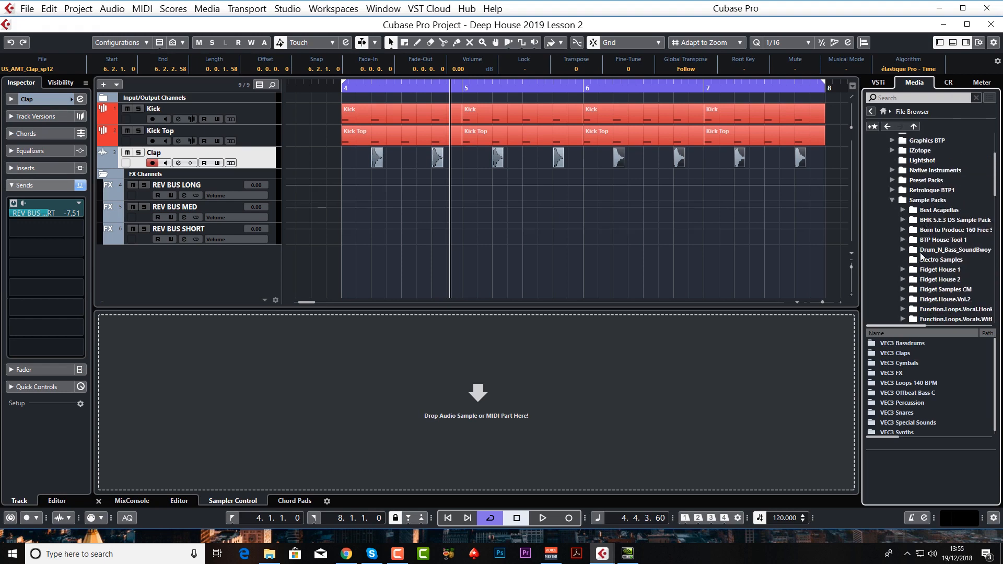
pyautogui.scroll(-1, 921, 254)
pyautogui.click(903, 220)
pyautogui.click(932, 239)
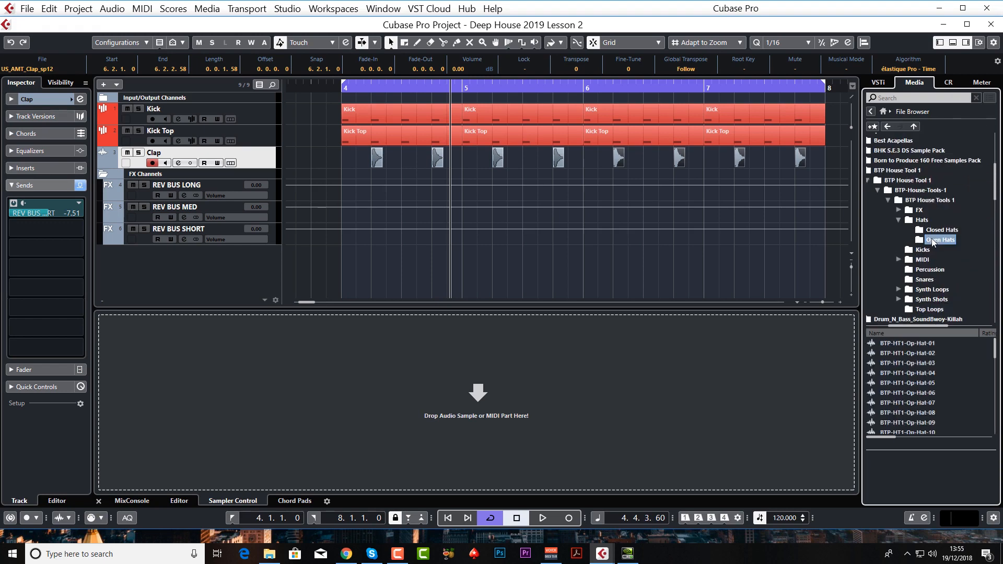
# Audition several open hat samples in the folder and select BTP-HT1-Op-Hat-07
pyautogui.click(911, 403)
pyautogui.click(911, 373)
pyautogui.click(911, 353)
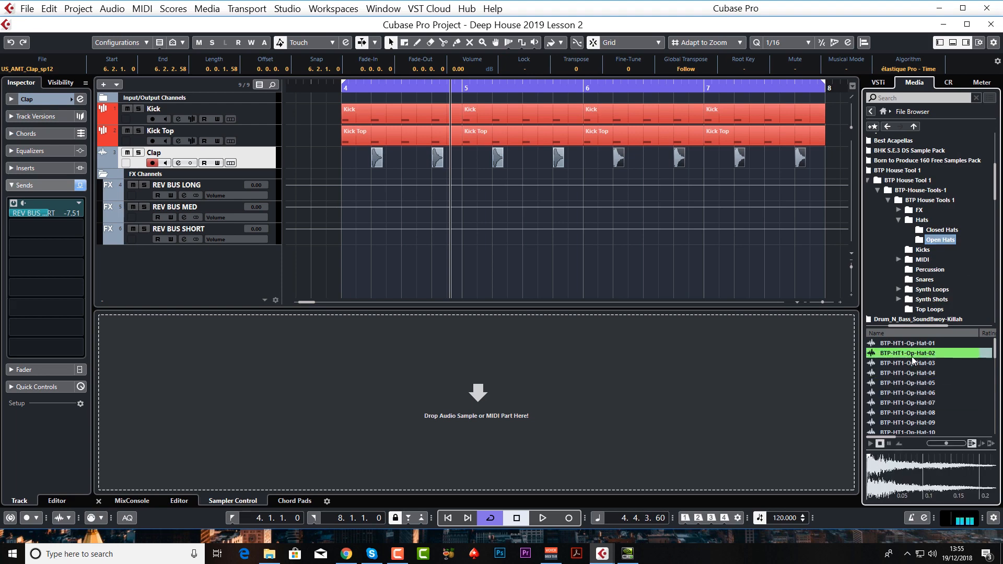
pyautogui.click(911, 362)
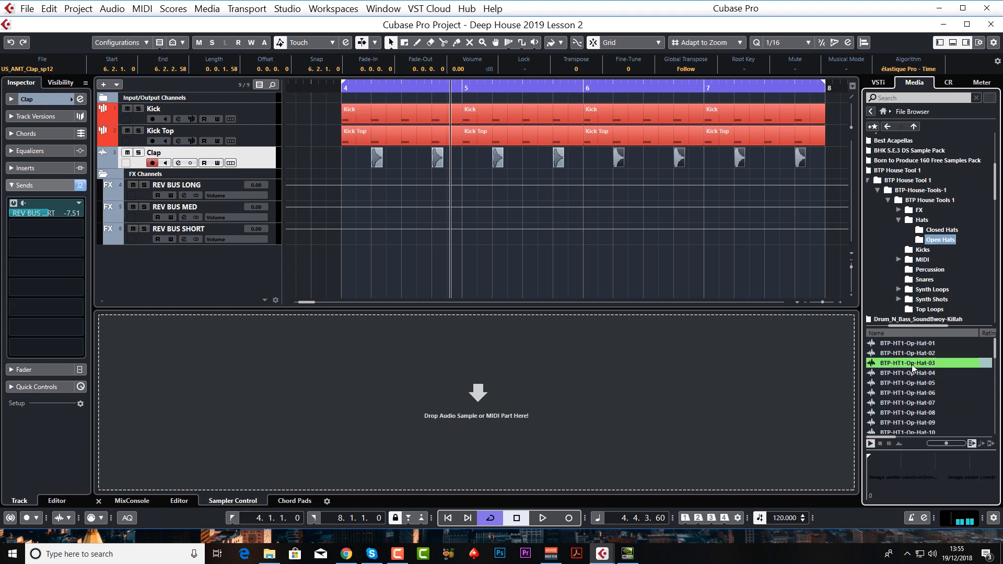
pyautogui.click(911, 383)
pyautogui.click(912, 393)
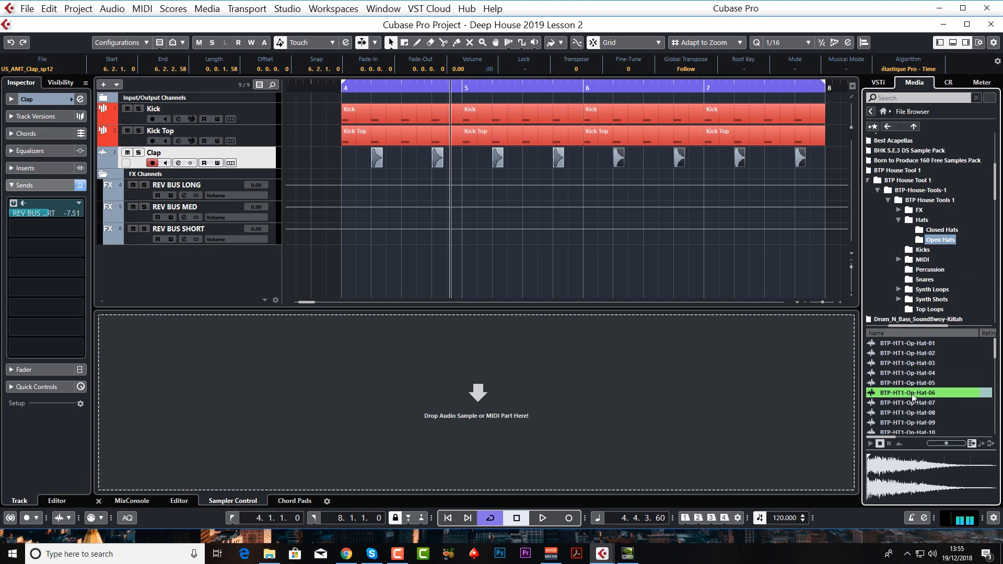
pyautogui.click(911, 403)
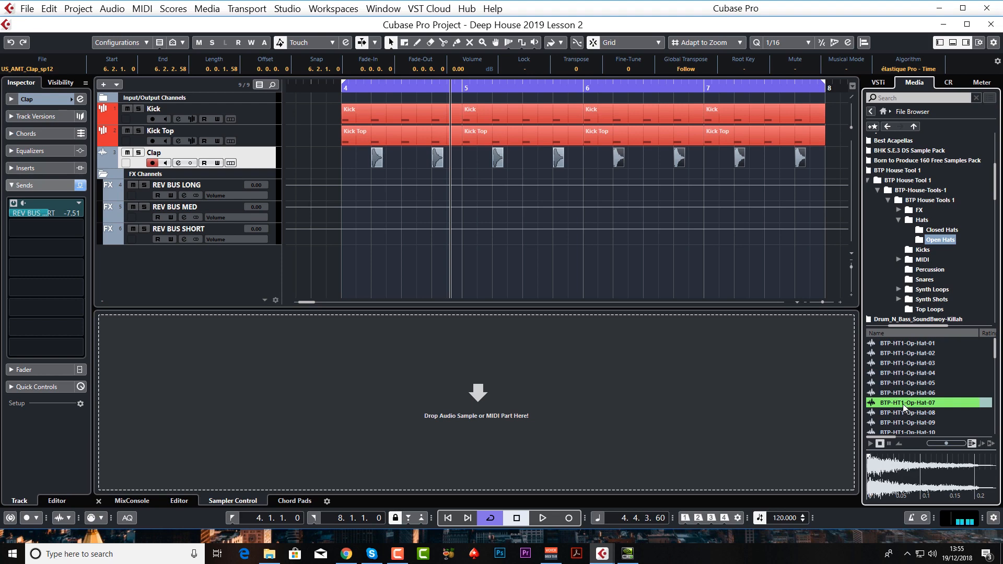
# Create a sampler track from BTP-HT1-Op-Hat-07 and draw a one-bar MIDI part on it at bar 4
pyautogui.rightClick(906, 407)
pyautogui.click(826, 410)
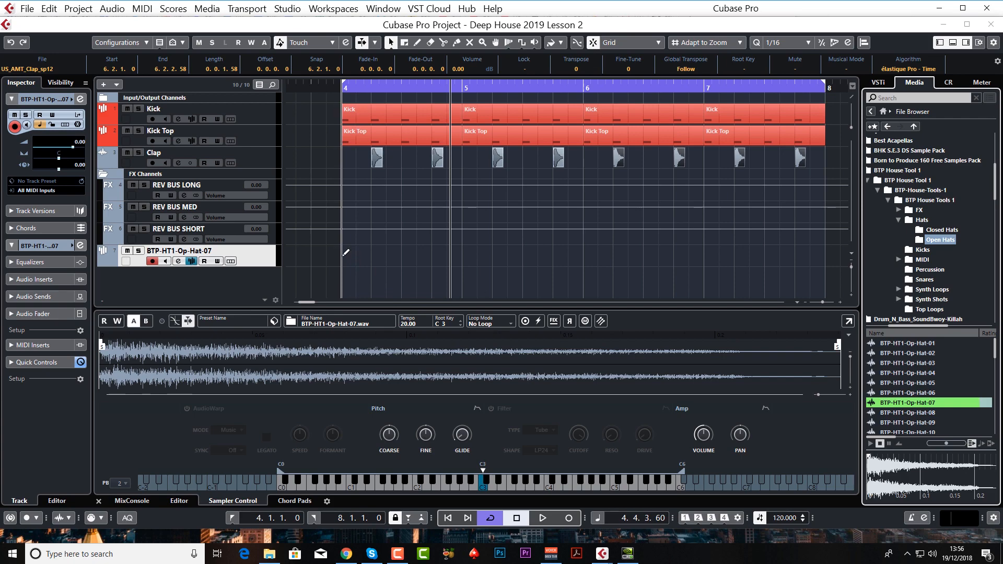
pyautogui.moveTo(345, 253)
pyautogui.mouseDown()
pyautogui.moveTo(459, 259)
pyautogui.moveTo(451, 263)
pyautogui.mouseUp()
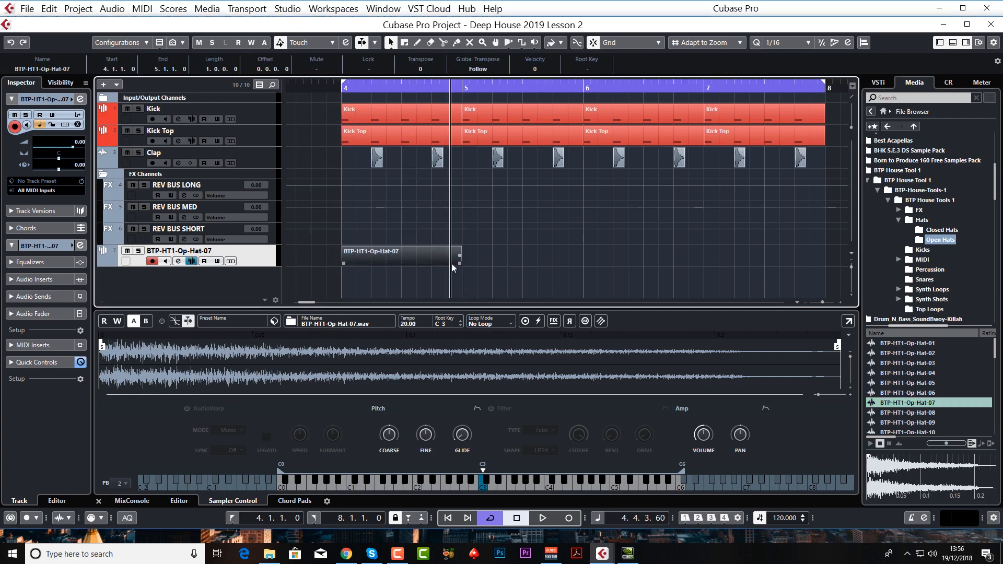
# Open the open hat part in the Key Editor and draw C3 sixteenth notes on beats 2, 3 and 4
pyautogui.doubleClick(387, 256)
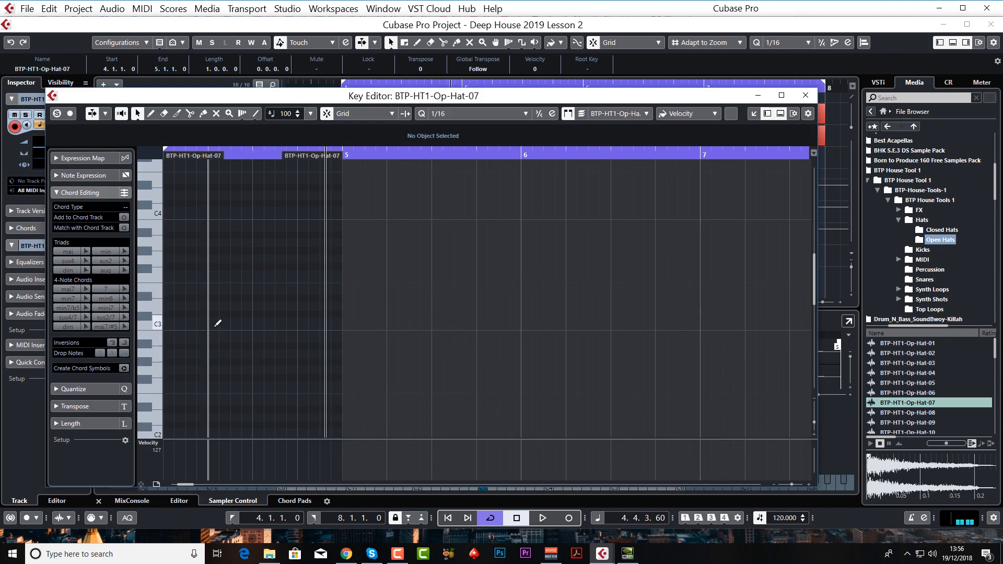
pyautogui.click(213, 323)
pyautogui.click(258, 324)
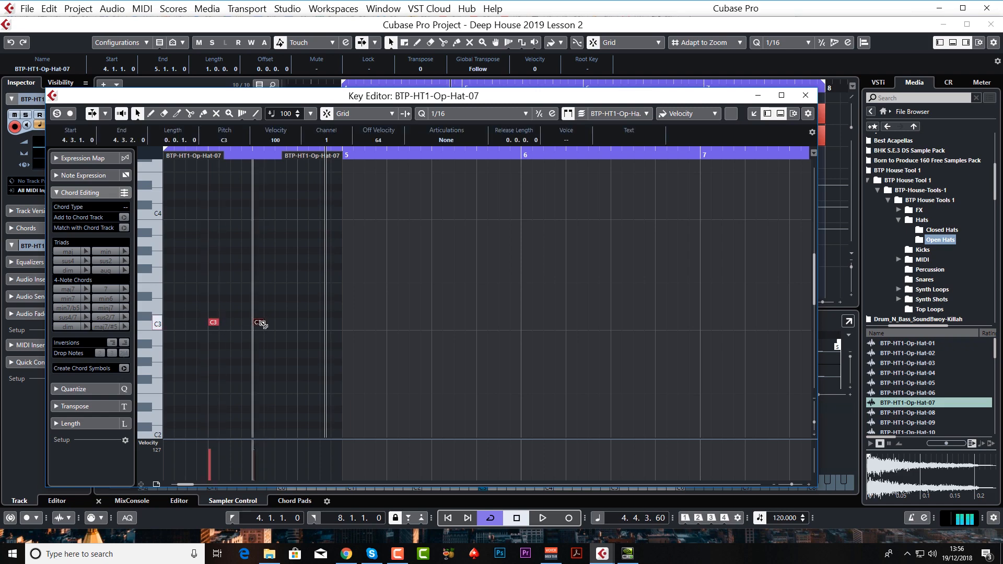
pyautogui.click(302, 323)
pyautogui.moveTo(187, 484); pyautogui.dragTo(186, 484)
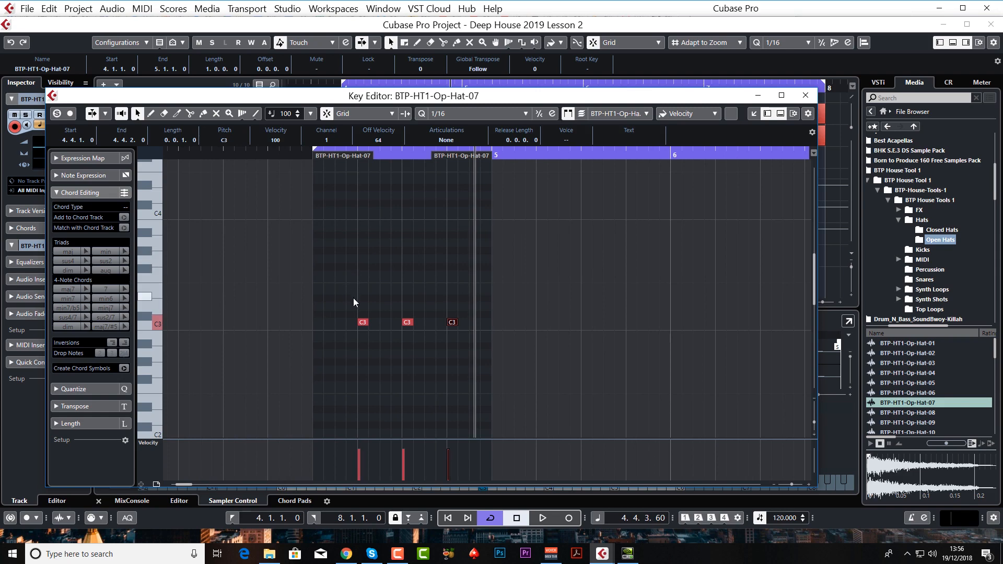
# Shift the three C3 notes to the offbeats starting at 4.1.3, add a fourth at 4.4.3, and play the pattern from bar 4
pyautogui.moveTo(344, 290); pyautogui.dragTo(457, 330)
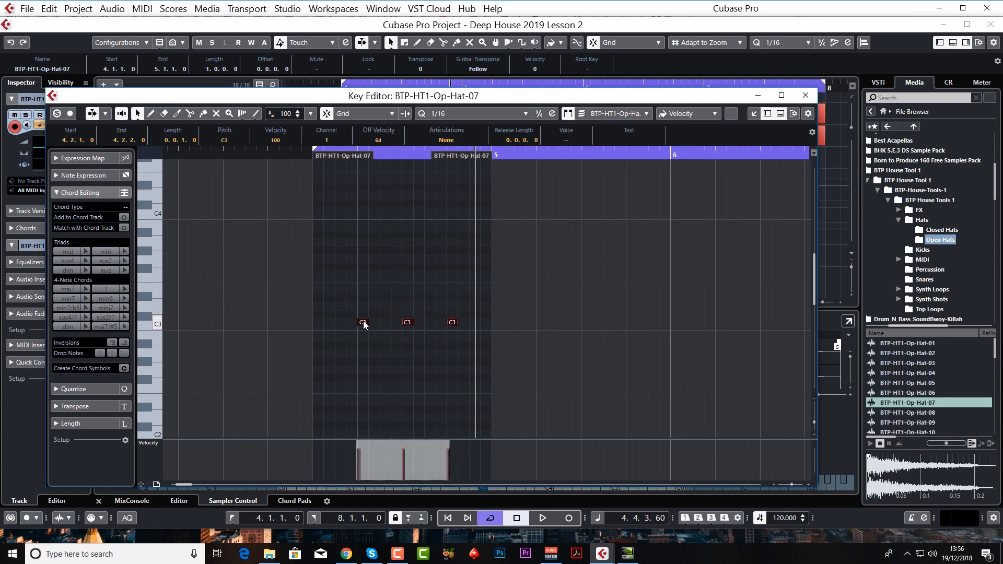
pyautogui.moveTo(362, 321); pyautogui.dragTo(340, 321)
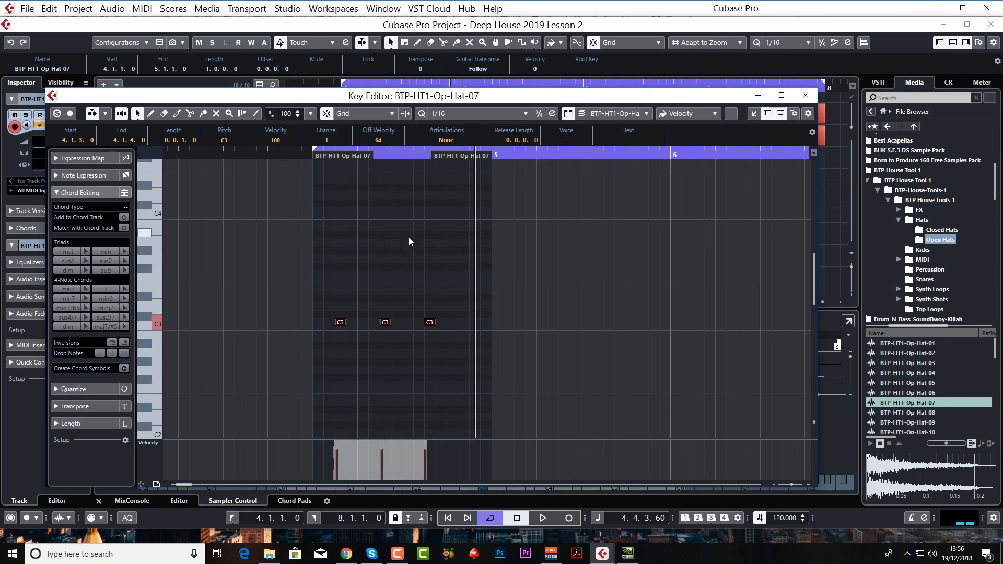
pyautogui.keyDown('alt'); pyautogui.click(474, 321); pyautogui.keyUp('alt')
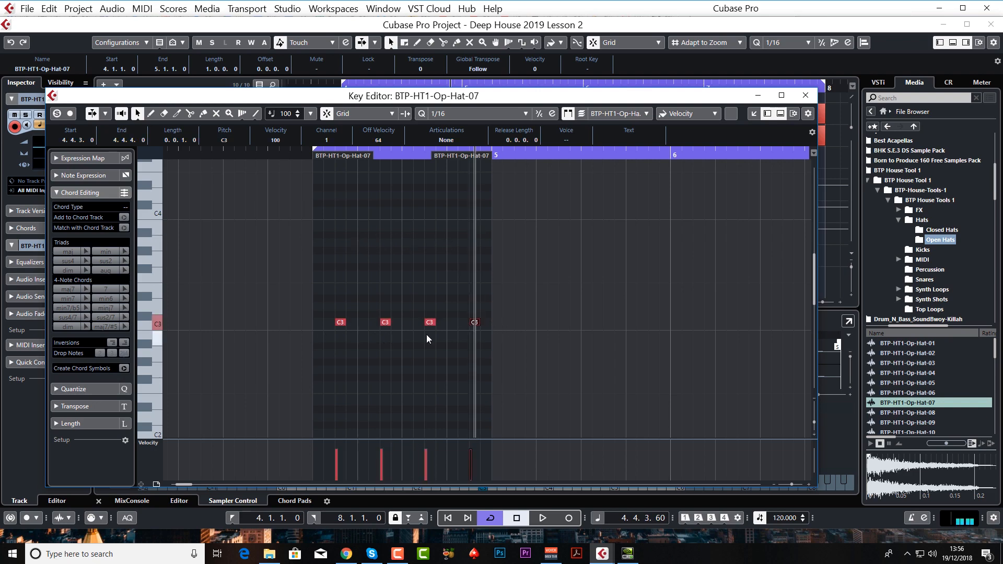
pyautogui.click(303, 155)
pyautogui.press('space')
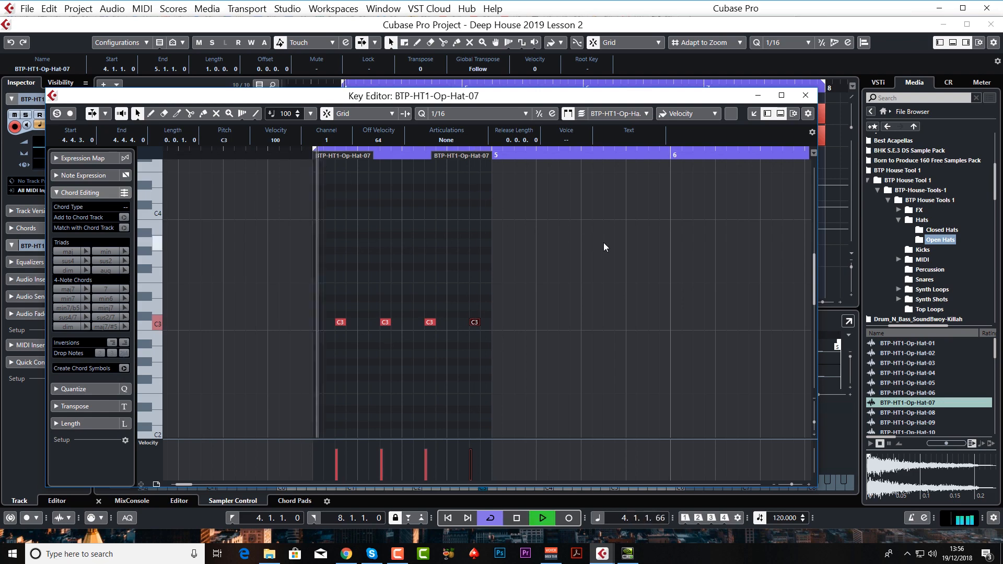
# Close the Key Editor and lower the open hat track's volume to about -6.55 dB, checking the level during playback
pyautogui.press('space')
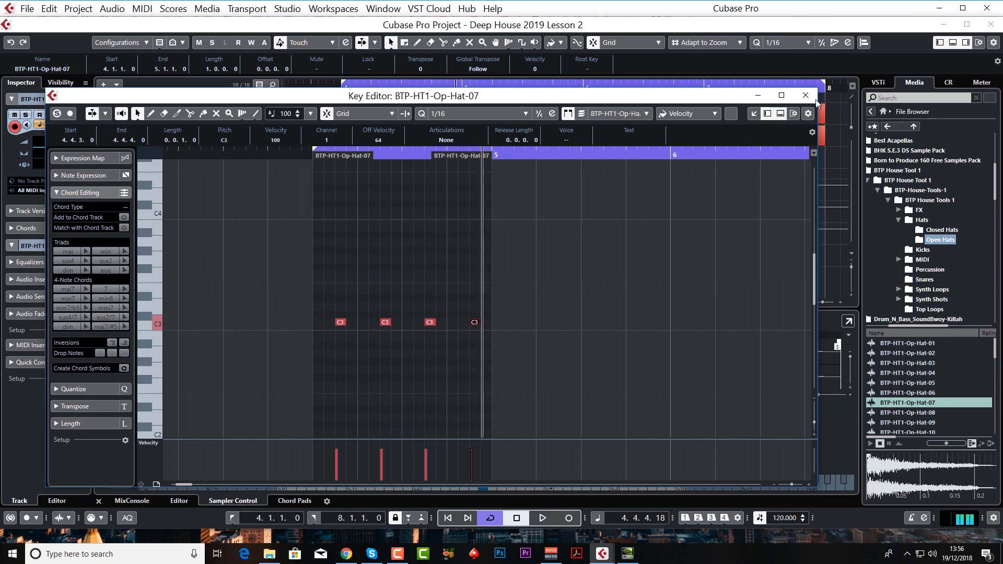
pyautogui.click(805, 95)
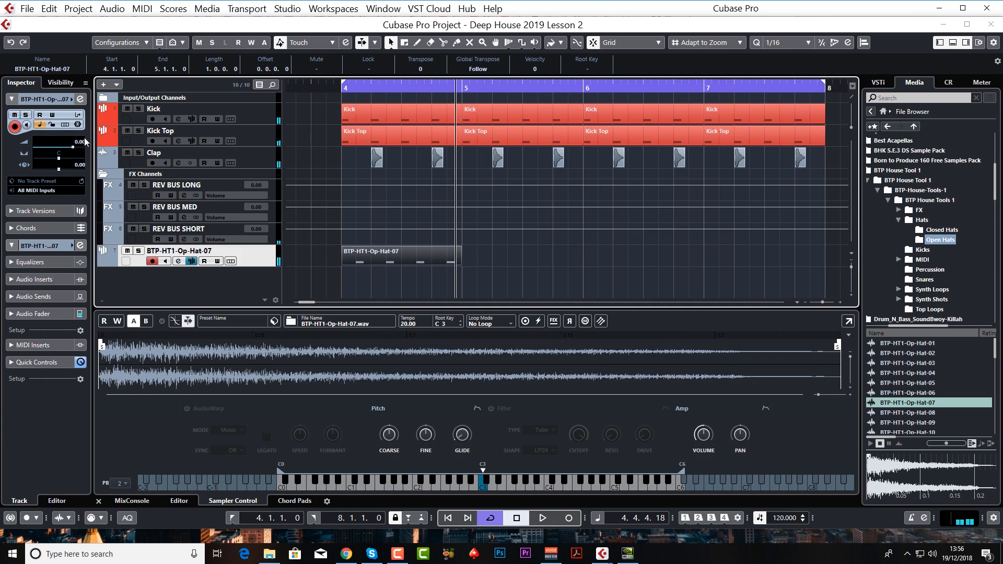
pyautogui.moveTo(72, 151); pyautogui.dragTo(60, 153)
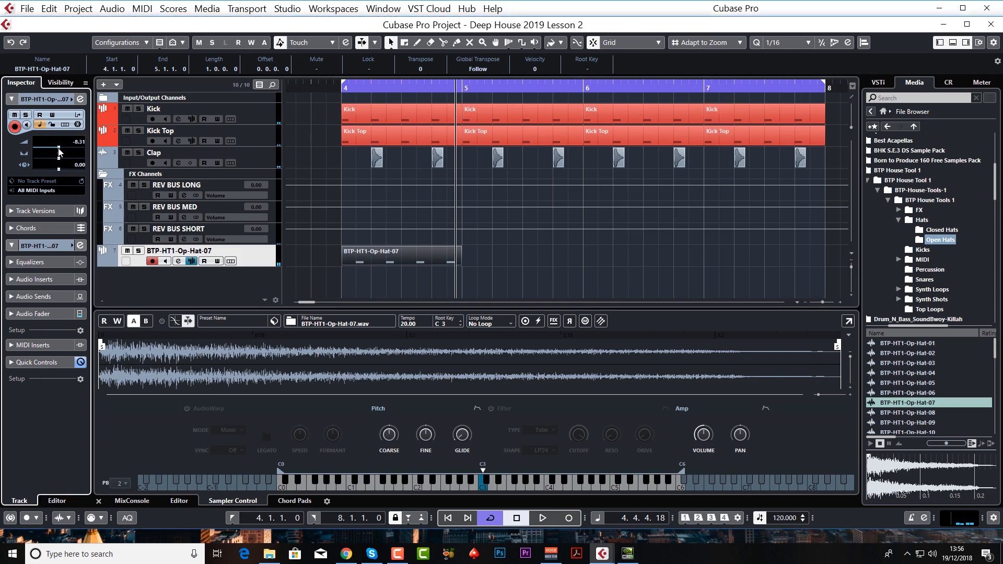
pyautogui.press('space')
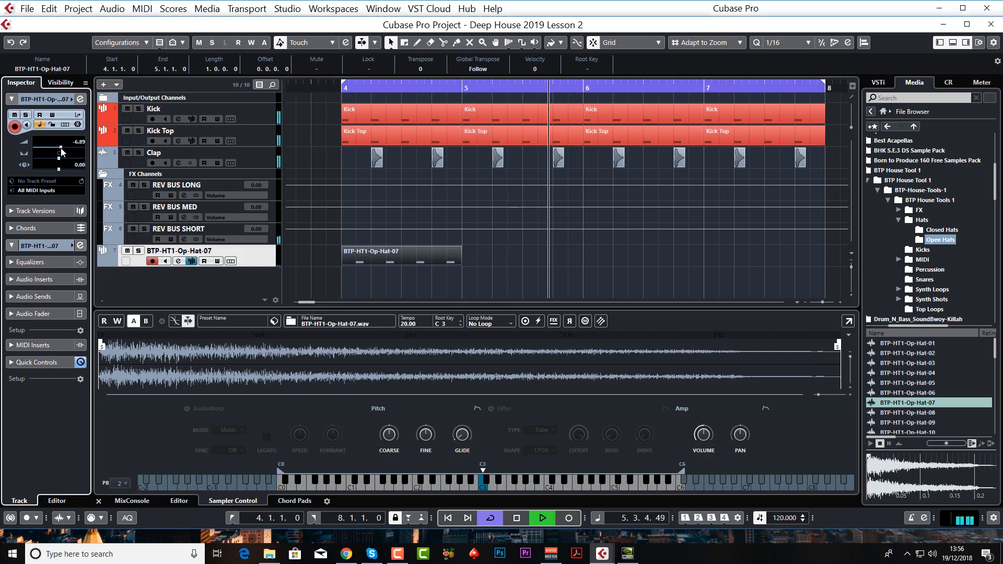
pyautogui.press('space')
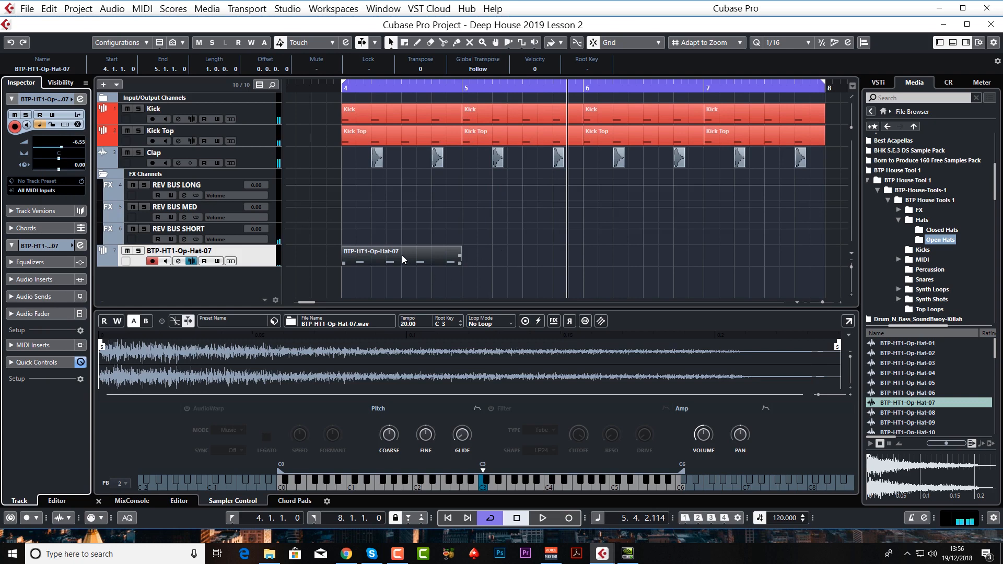
# Duplicate the one-bar open hat part three times to fill bars 5 to 7, and play the loop from bar 4
pyautogui.hotkey('ctrl', 'd')
pyautogui.hotkey('ctrl', 'd')
pyautogui.hotkey('ctrl', 'd')
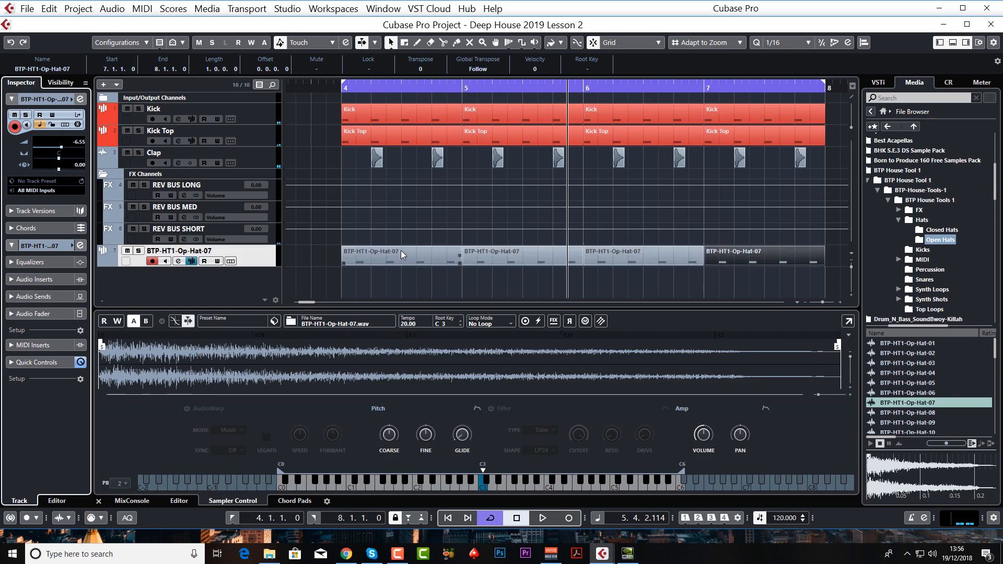
pyautogui.click(339, 84)
pyautogui.press('space')
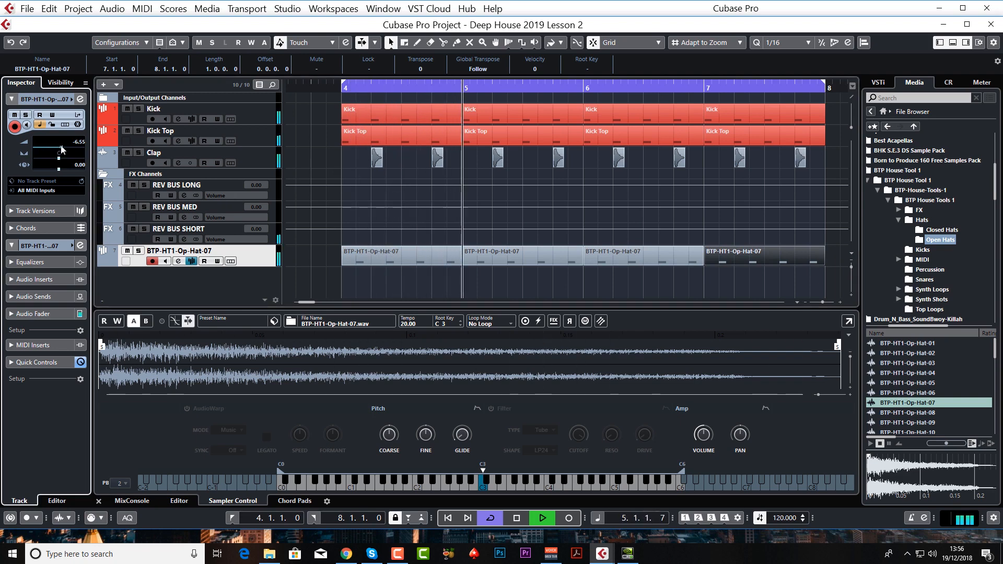
pyautogui.press('space')
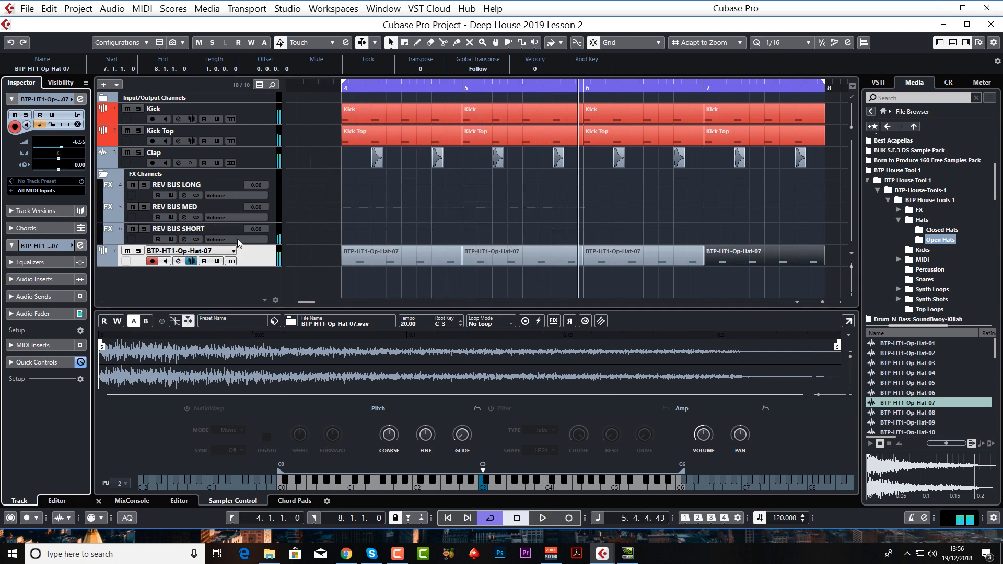
# Open the open hat's channel settings and raise its low-cut filter frequency while the loop plays
pyautogui.click(178, 261)
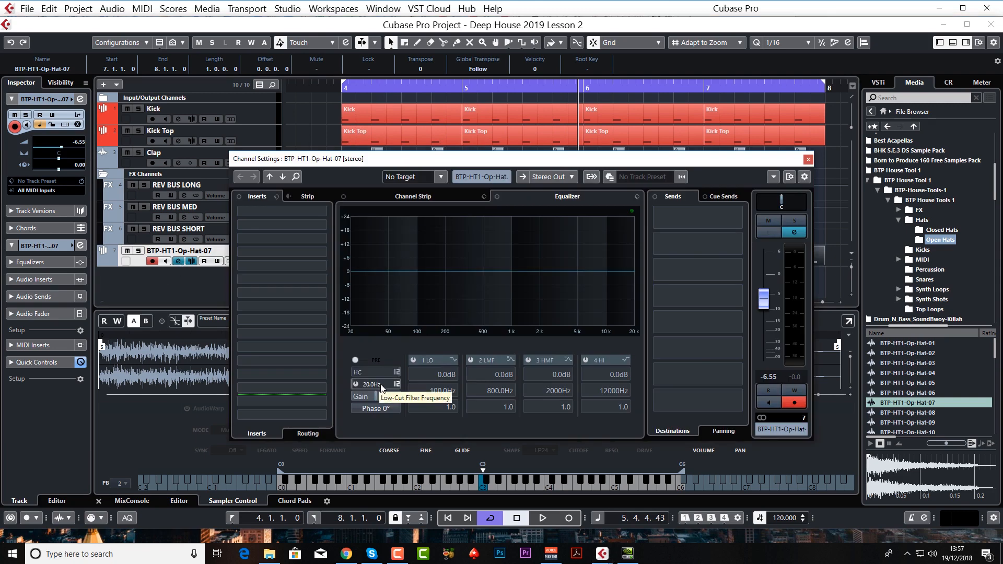
pyautogui.press('space')
pyautogui.moveTo(382, 387); pyautogui.dragTo(429, 293)
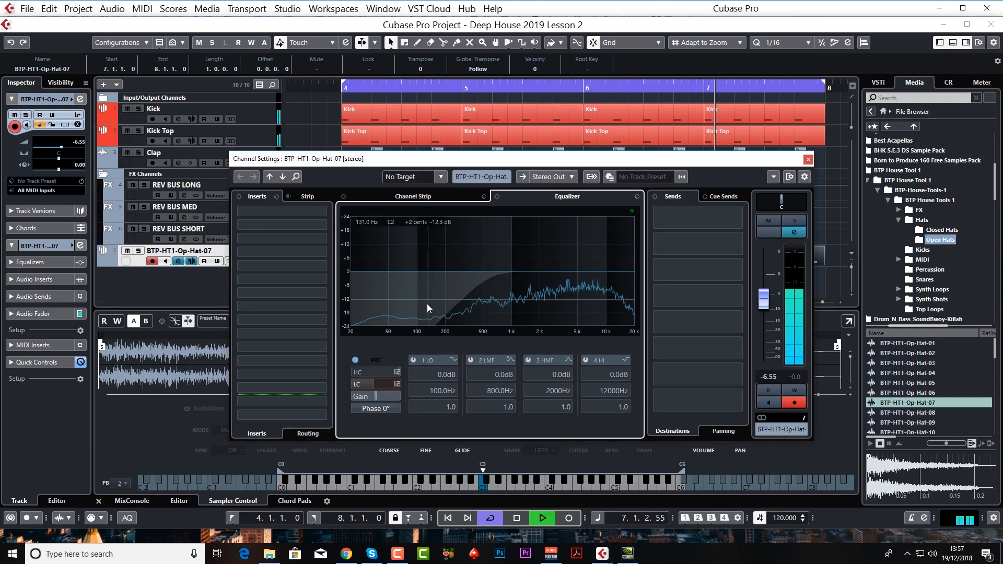
pyautogui.moveTo(384, 378); pyautogui.dragTo(386, 373)
# Set the open hat's low-cut filter slope to 48 dB/Oct and readjust the cutoff frequency during playback
pyautogui.rightClick(383, 387)
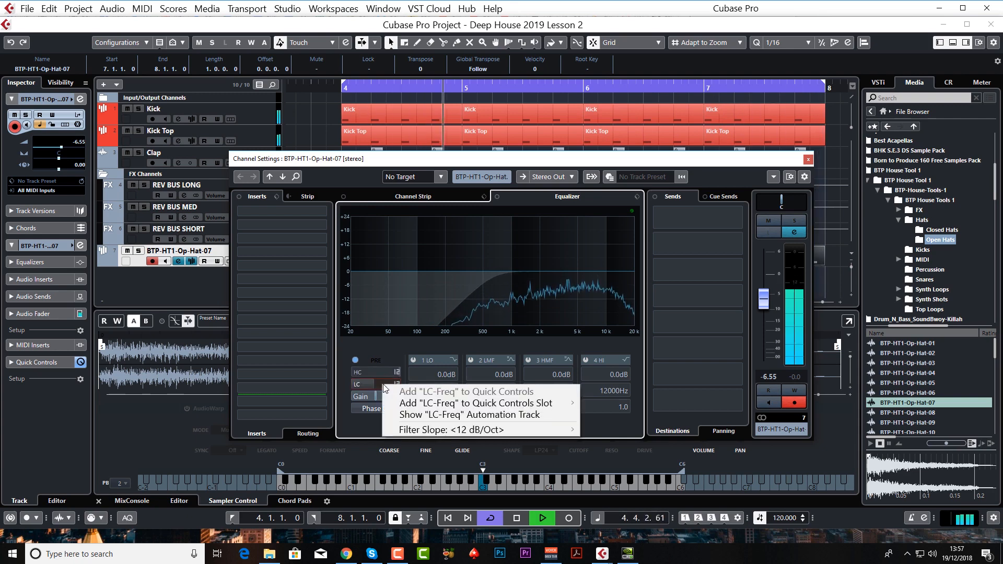
pyautogui.moveTo(470, 429)
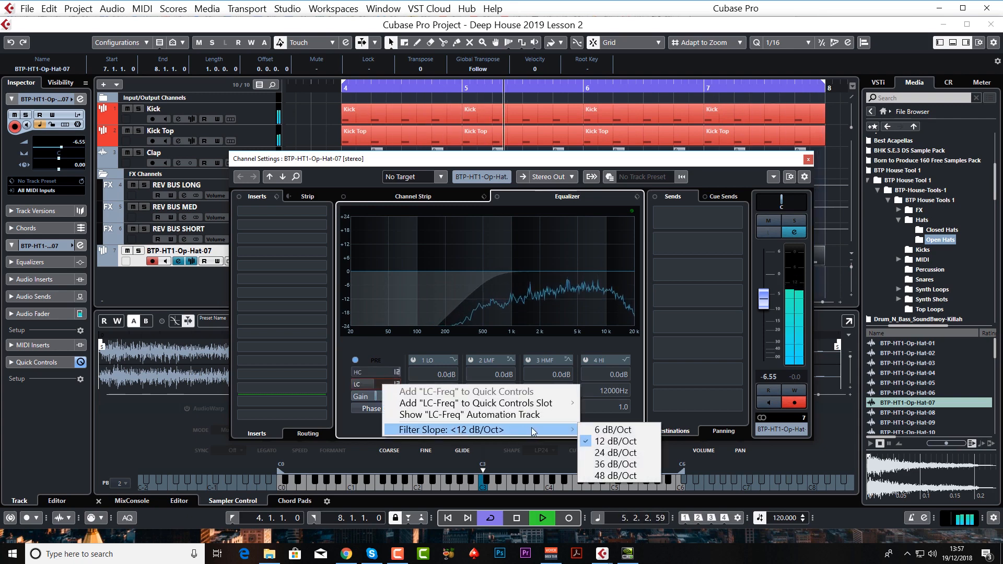
pyautogui.click(608, 475)
pyautogui.moveTo(387, 387)
pyautogui.mouseDown()
pyautogui.moveTo(392, 331)
pyautogui.moveTo(344, 422)
pyautogui.moveTo(375, 371)
pyautogui.mouseUp()
pyautogui.press('space')
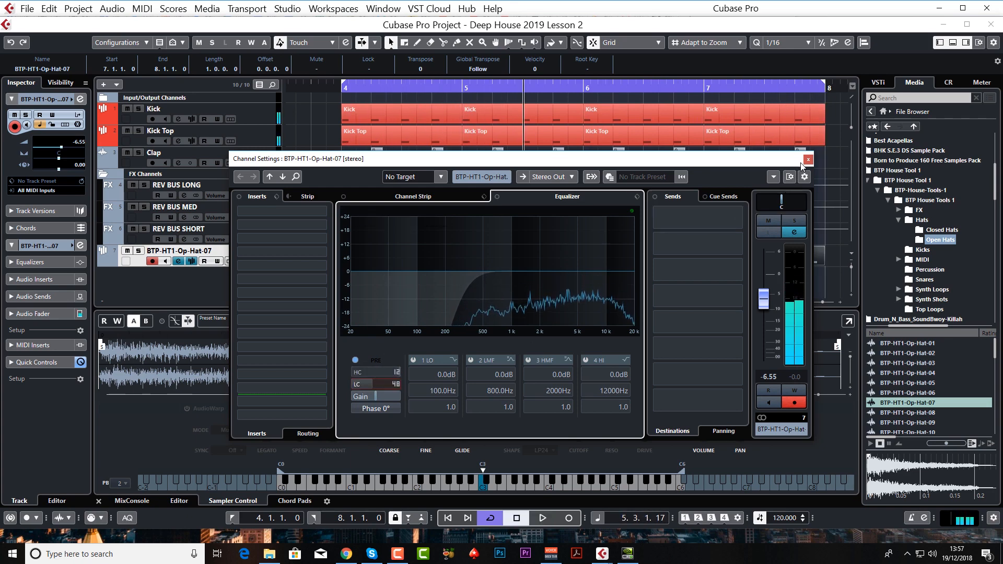
# Add and activate a REV BUS SHORT send on the open hat channel, with its level at about -9.84 dB
pyautogui.click(737, 219)
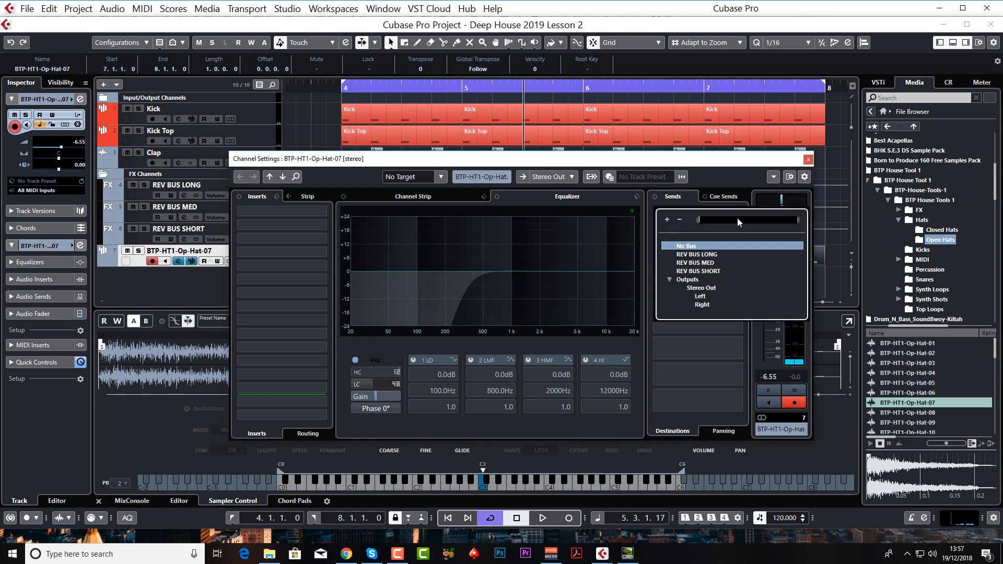
pyautogui.click(709, 272)
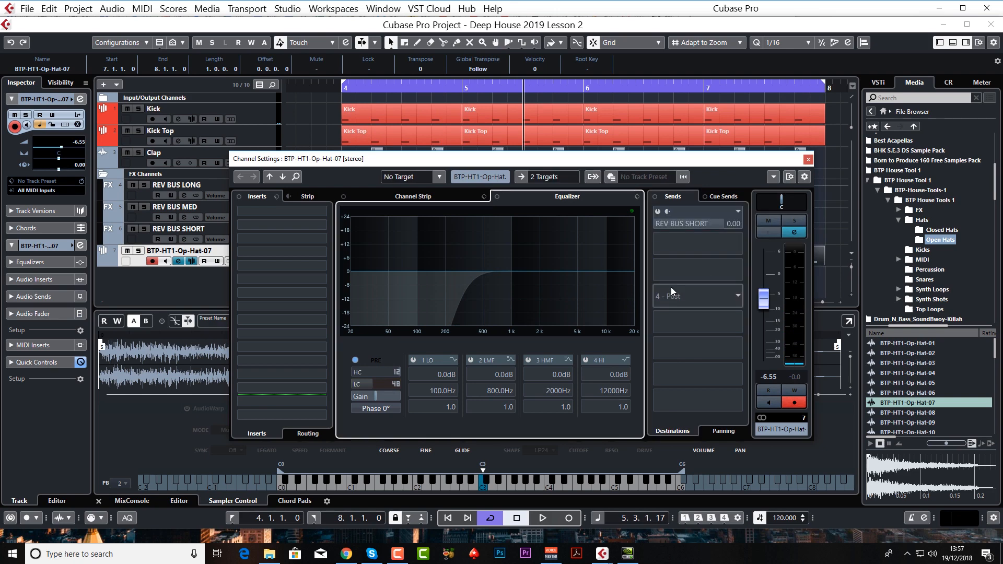
pyautogui.click(657, 211)
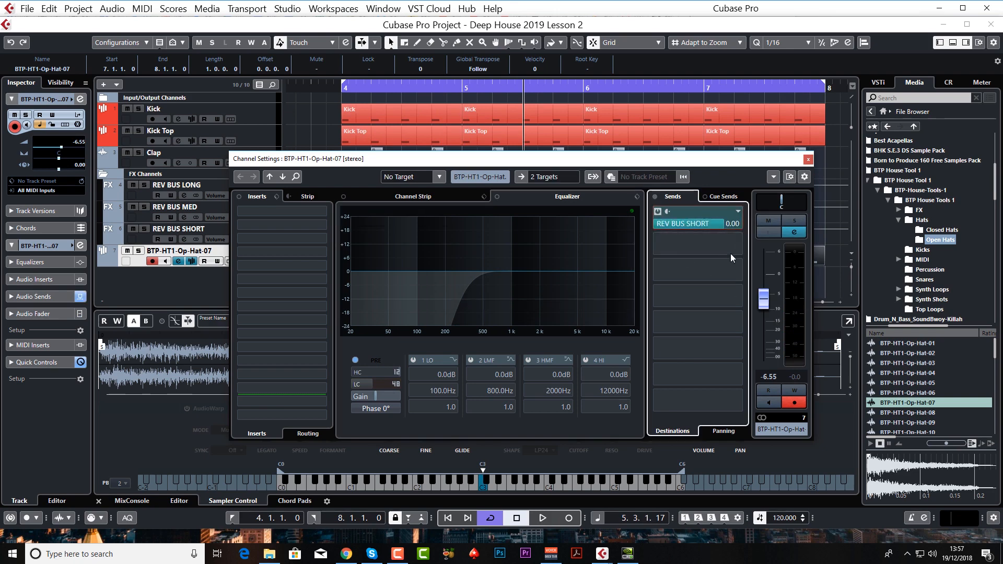
pyautogui.press('space')
pyautogui.moveTo(722, 226); pyautogui.dragTo(699, 227)
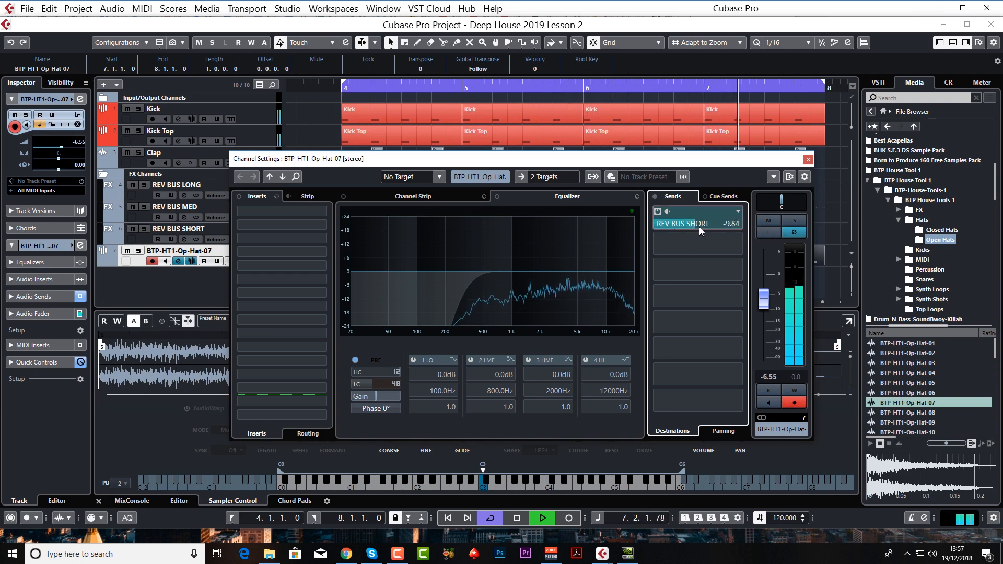
pyautogui.click(808, 159)
pyautogui.press('space')
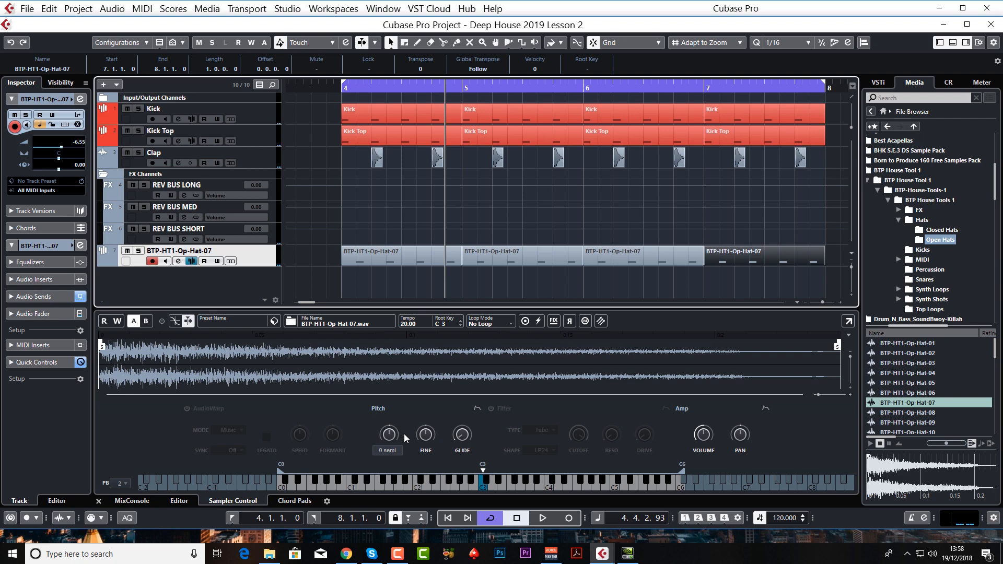
# Try raising the open hat sample's coarse pitch by 1, 2 and 3 semitones while the loop plays
pyautogui.scroll(1, 389, 433)
pyautogui.press('space')
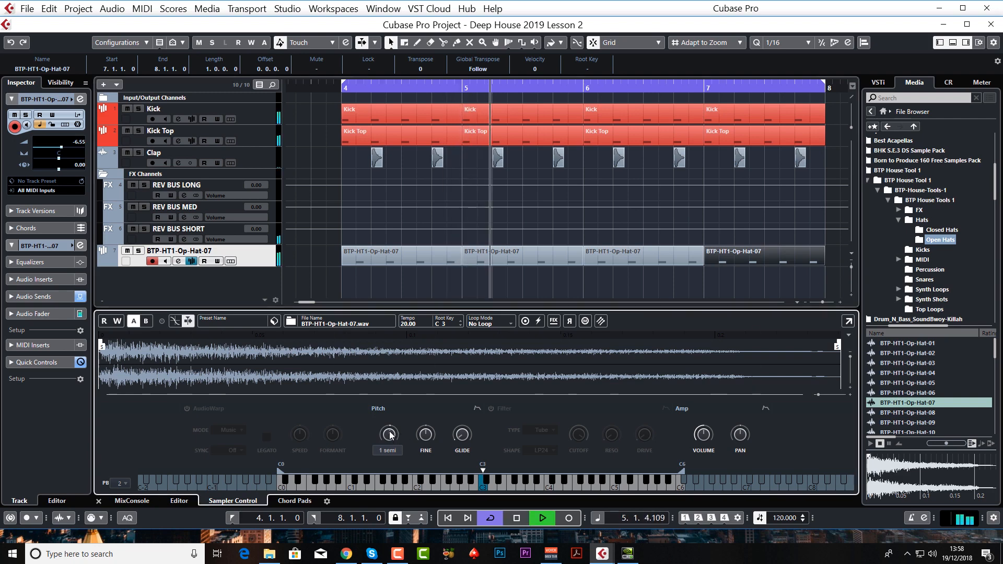
pyautogui.scroll(1, 389, 433)
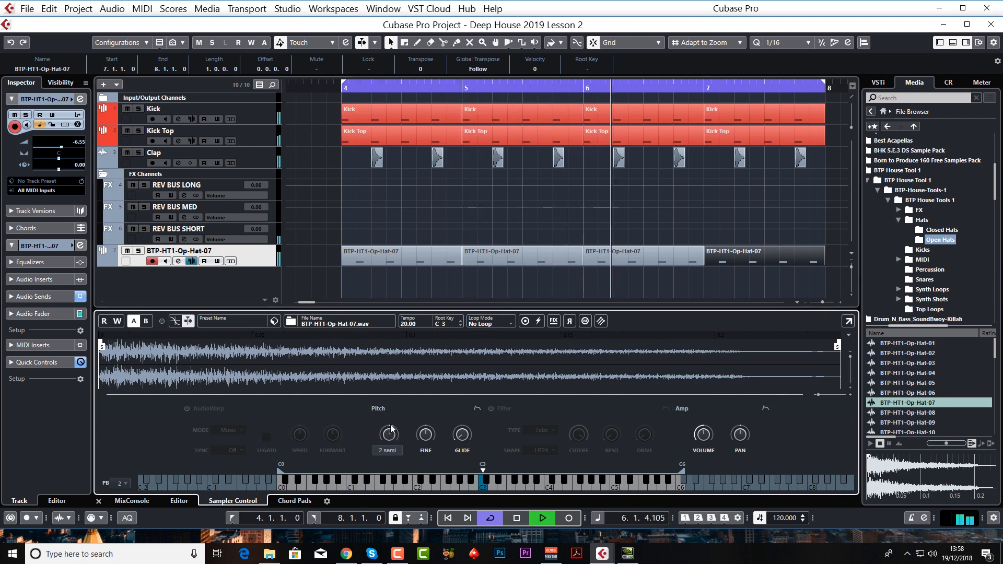
pyautogui.scroll(1, 391, 429)
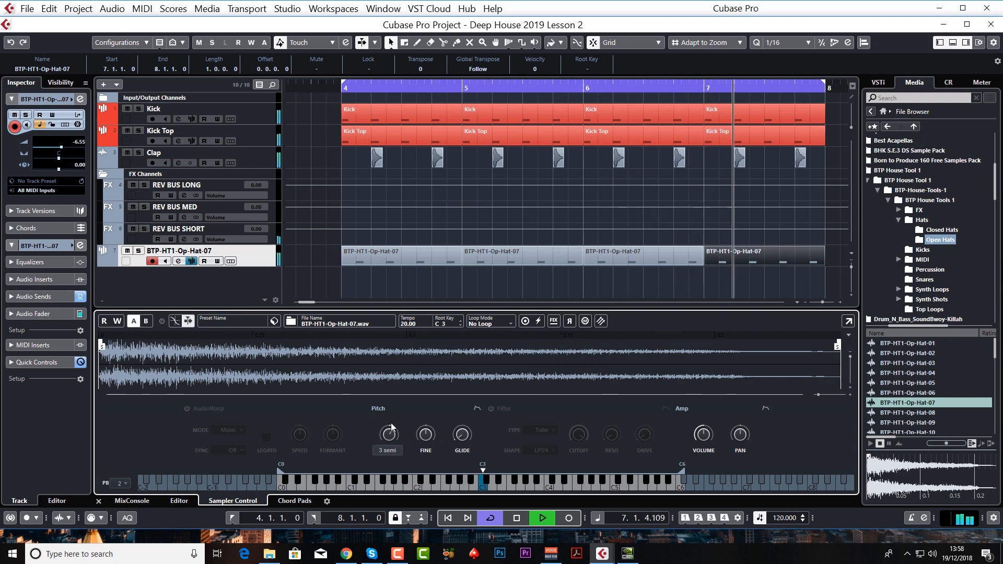
pyautogui.moveTo(390, 424); pyautogui.dragTo(391, 436)
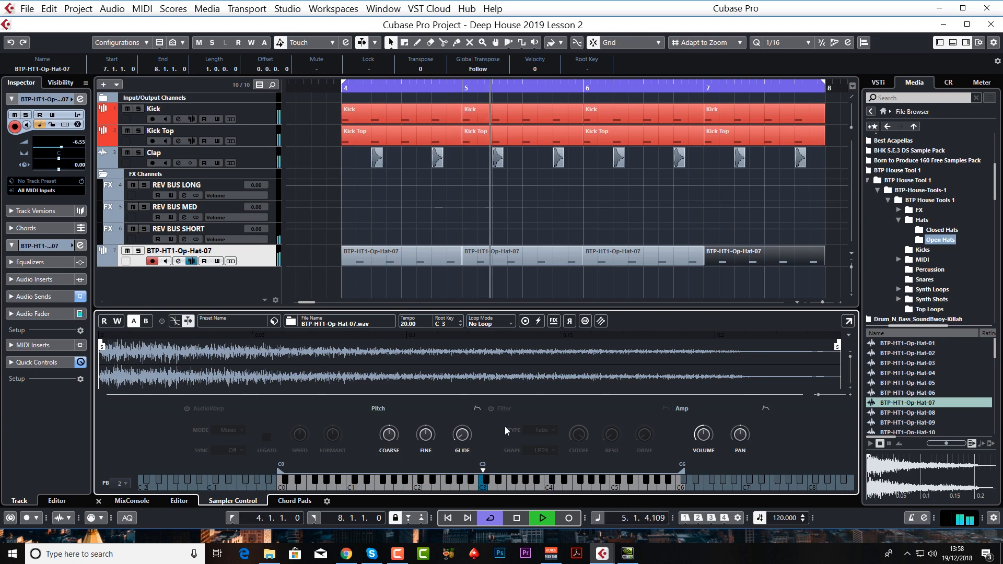
pyautogui.press('space')
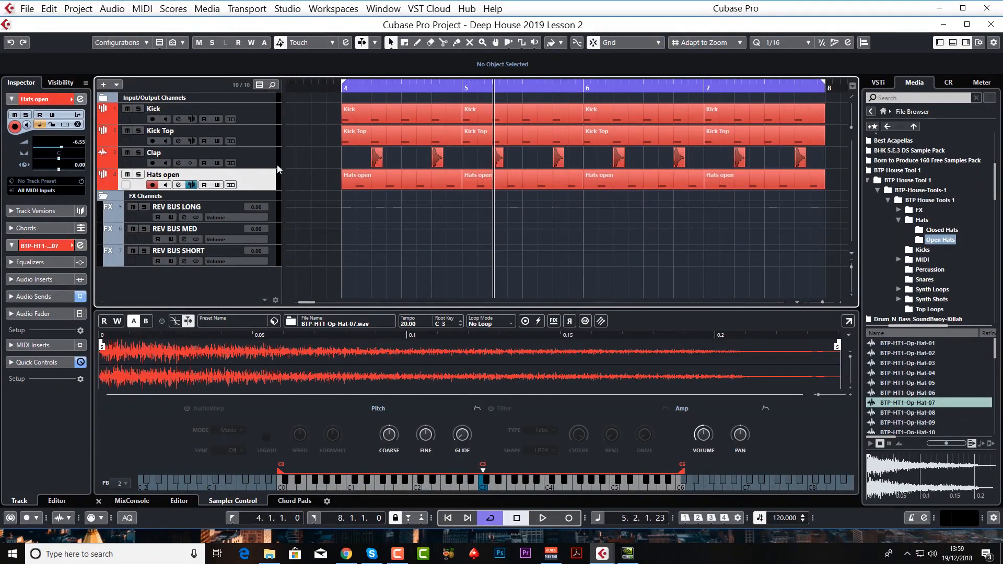
# Select the Clap track and play the loop twice from bar 4 to check how the clap sits
pyautogui.click(262, 158)
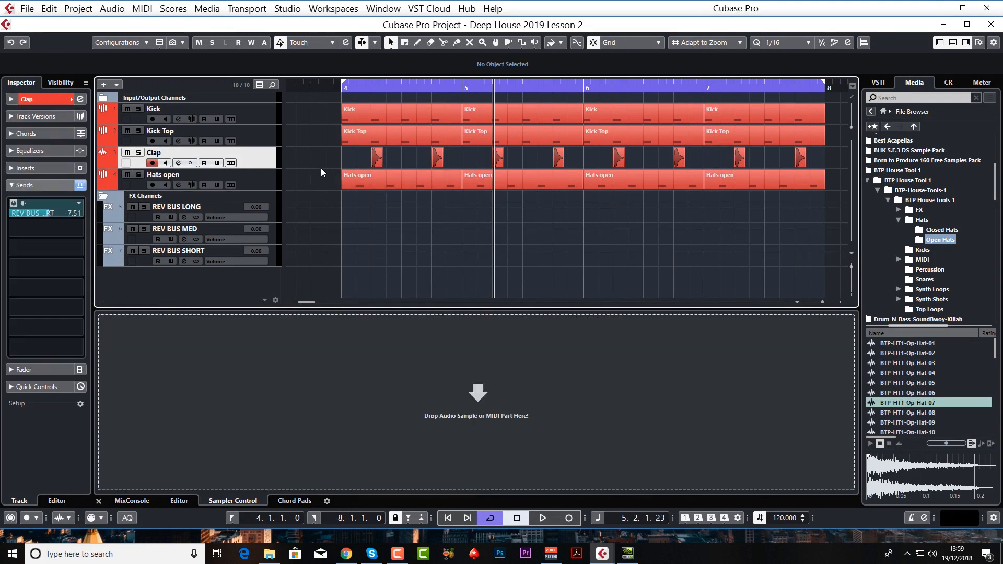
pyautogui.click(348, 86)
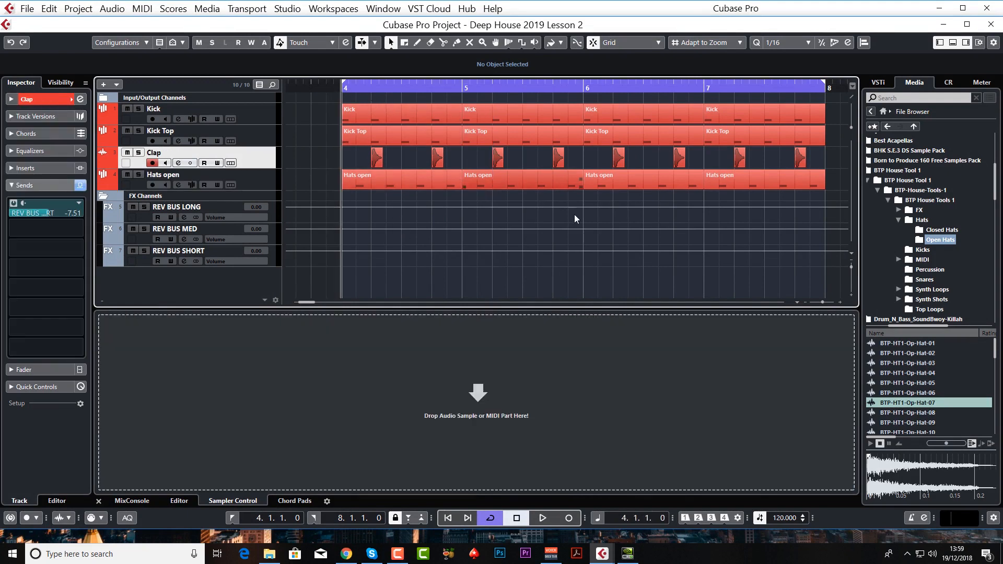
pyautogui.press('space')
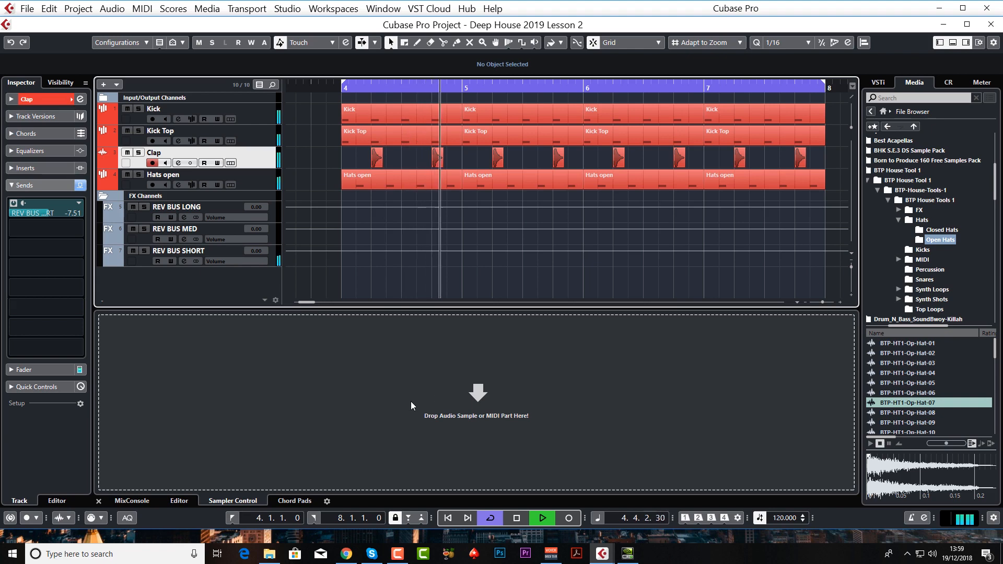
pyautogui.press('space')
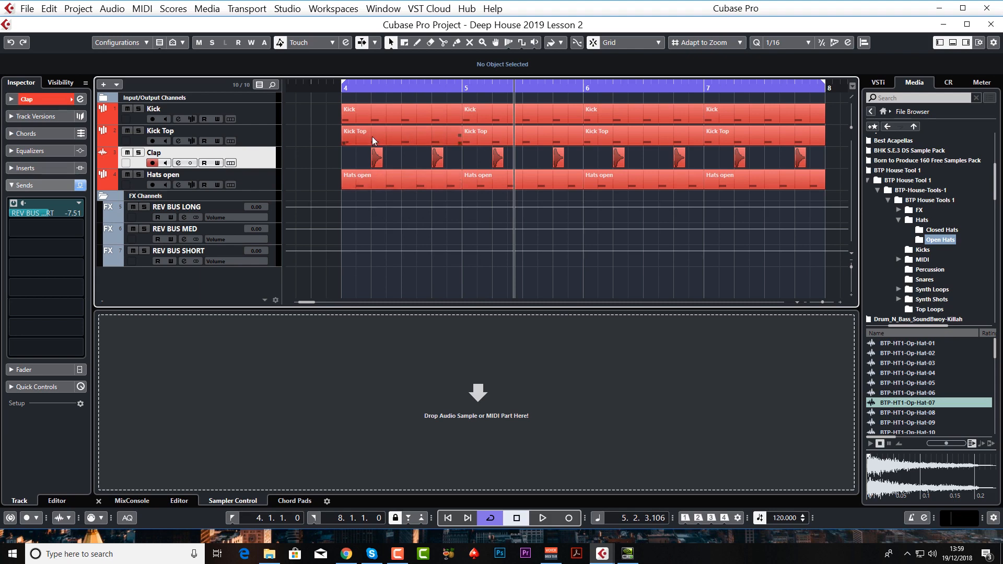
pyautogui.click(344, 89)
pyautogui.press('space')
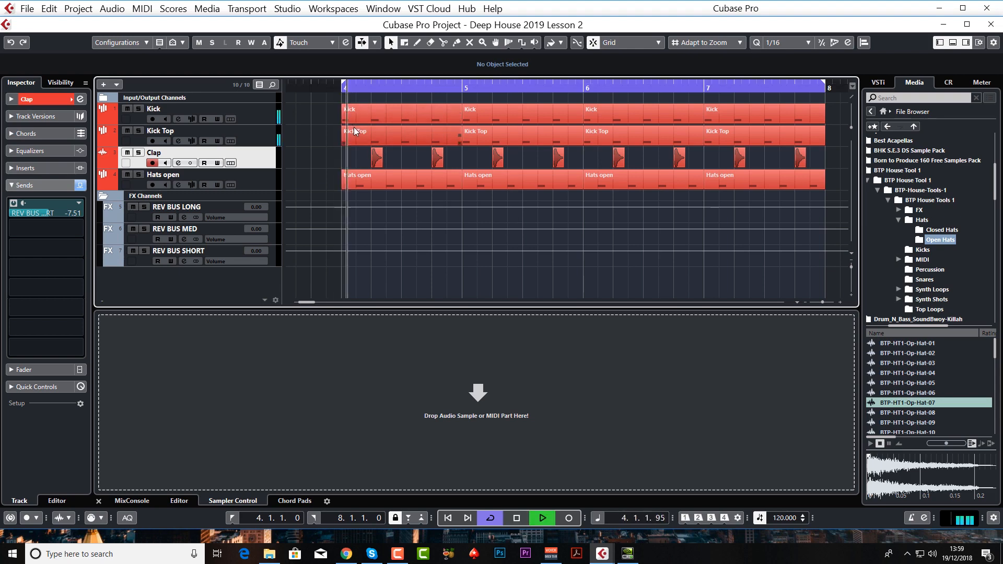
pyautogui.press('space')
pyautogui.click(138, 152)
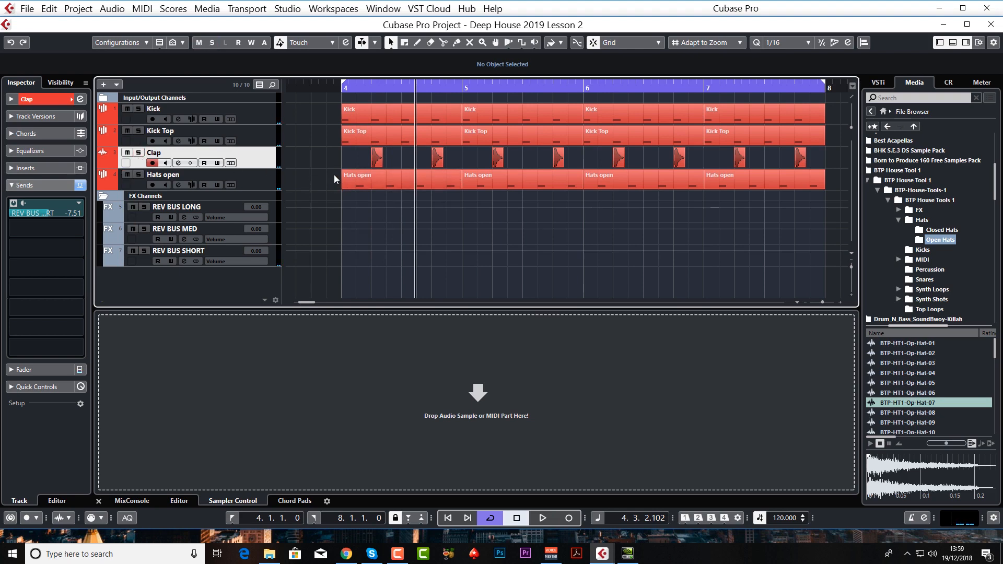
# Create a sampler track from the first clap event, US_AMT_Clap_sp12, and mute the original Clap track
pyautogui.click(377, 160)
pyautogui.moveTo(380, 223); pyautogui.dragTo(390, 433)
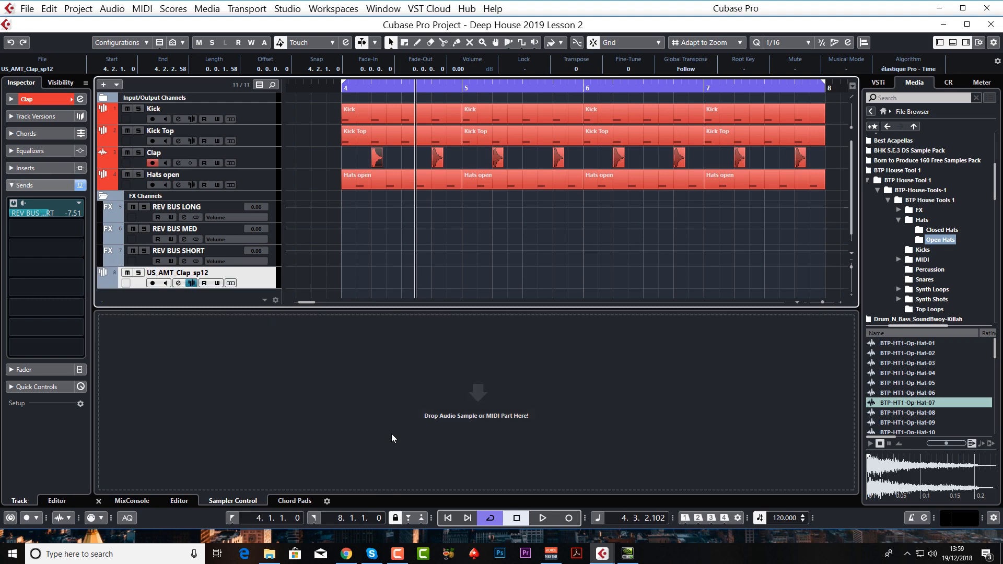
pyautogui.click(130, 154)
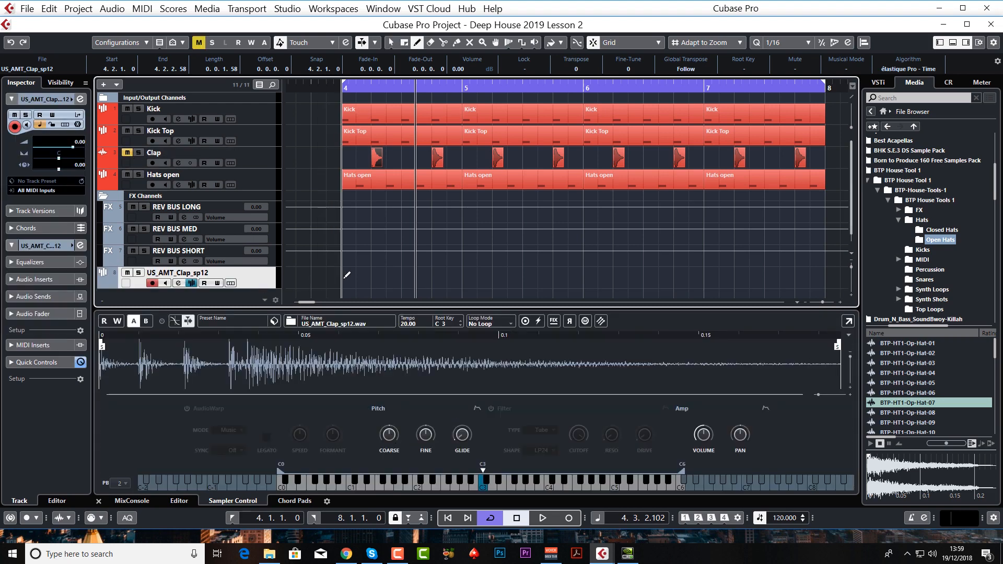
# Draw a one-bar part at bar 4 on the clap sampler track with C3 sixteenth notes on beats 2 and 4, and play it
pyautogui.moveTo(340, 276)
pyautogui.mouseDown()
pyautogui.moveTo(473, 275)
pyautogui.moveTo(463, 276)
pyautogui.mouseUp()
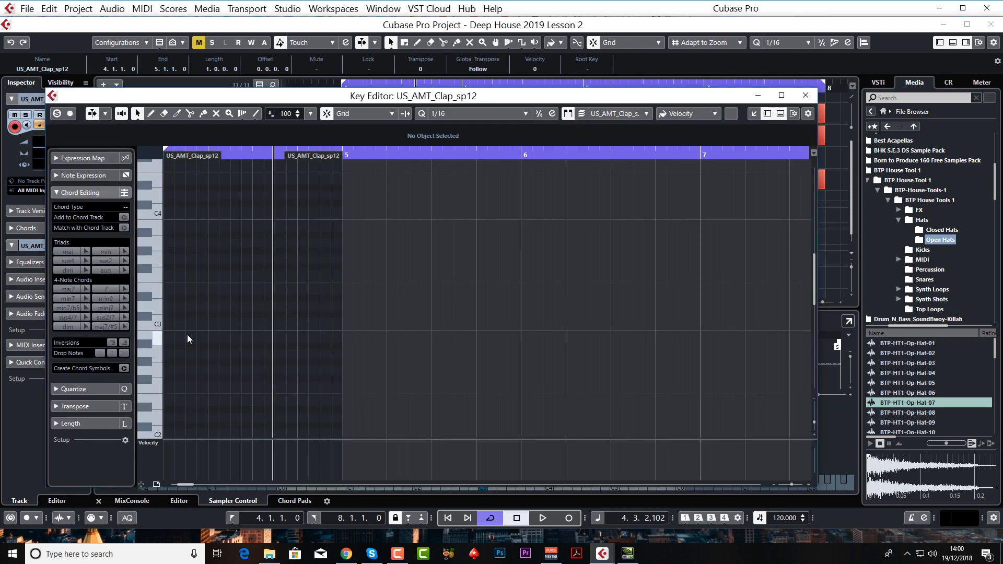
pyautogui.click(194, 325)
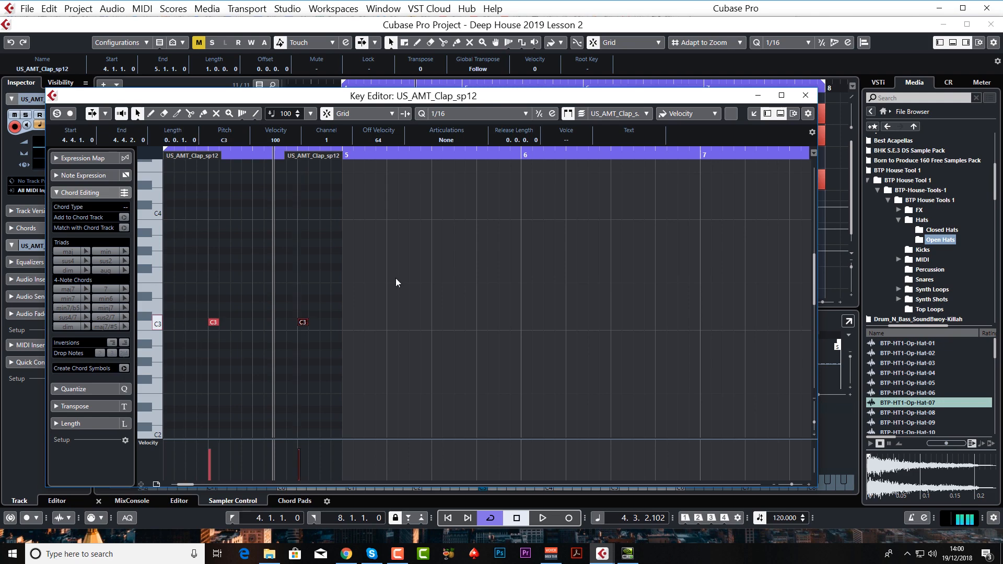
pyautogui.press('Escape')
pyautogui.press('space')
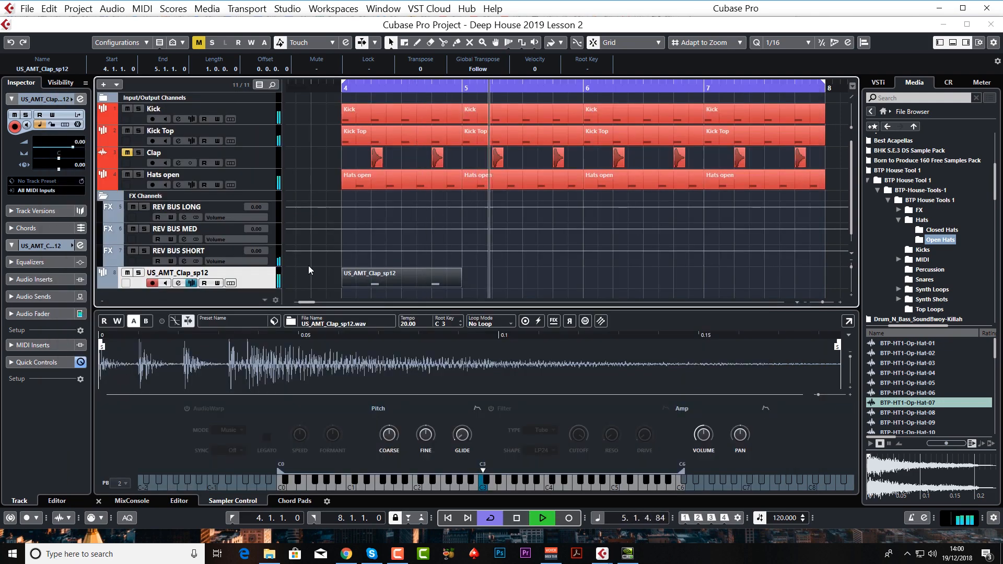
# Apply a 48 dB low-cut filter at about 409.7 Hz to the US_AMT_Clap_sp12 channel while playing the loop
pyautogui.press('space')
pyautogui.press('e')
pyautogui.press('space')
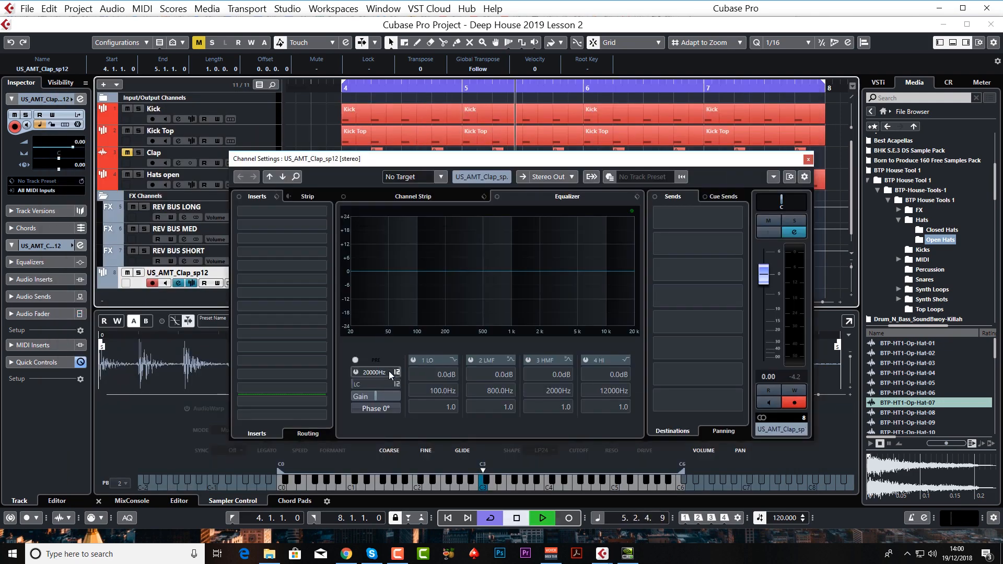
pyautogui.rightClick(384, 385)
pyautogui.press('space')
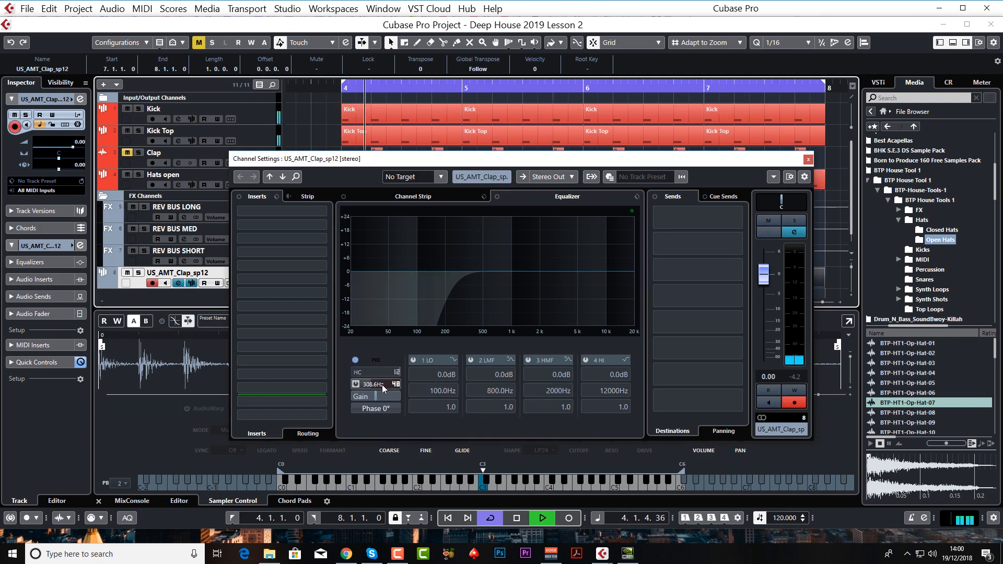
pyautogui.moveTo(383, 385); pyautogui.dragTo(383, 369)
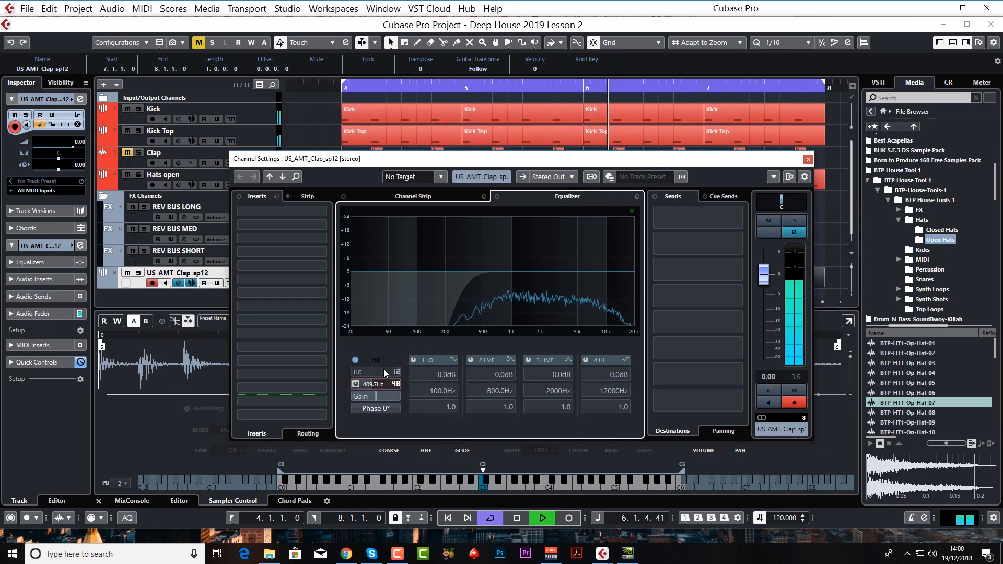
pyautogui.press('space')
# Send the clap sampler channel to REV BUS SHORT at a reduced level and repeat its part across bars 4 to 7
pyautogui.click(697, 217)
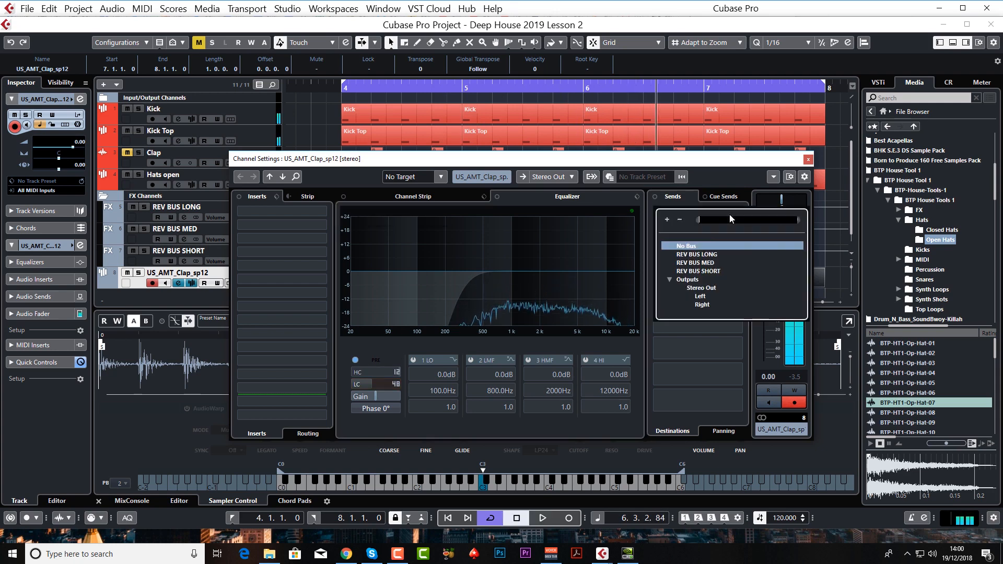
pyautogui.click(698, 271)
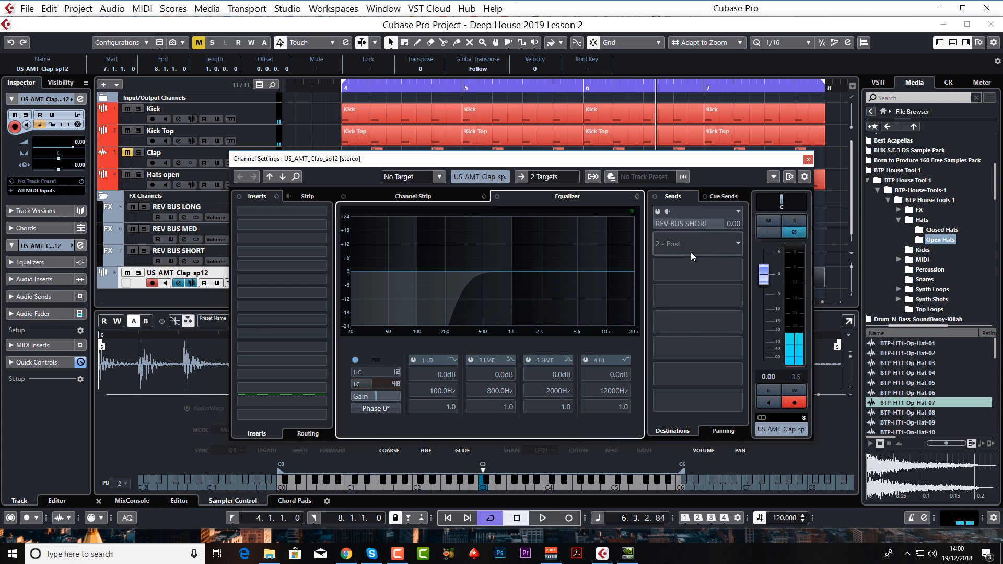
pyautogui.press('space')
pyautogui.click(657, 212)
pyautogui.moveTo(725, 225); pyautogui.dragTo(656, 227)
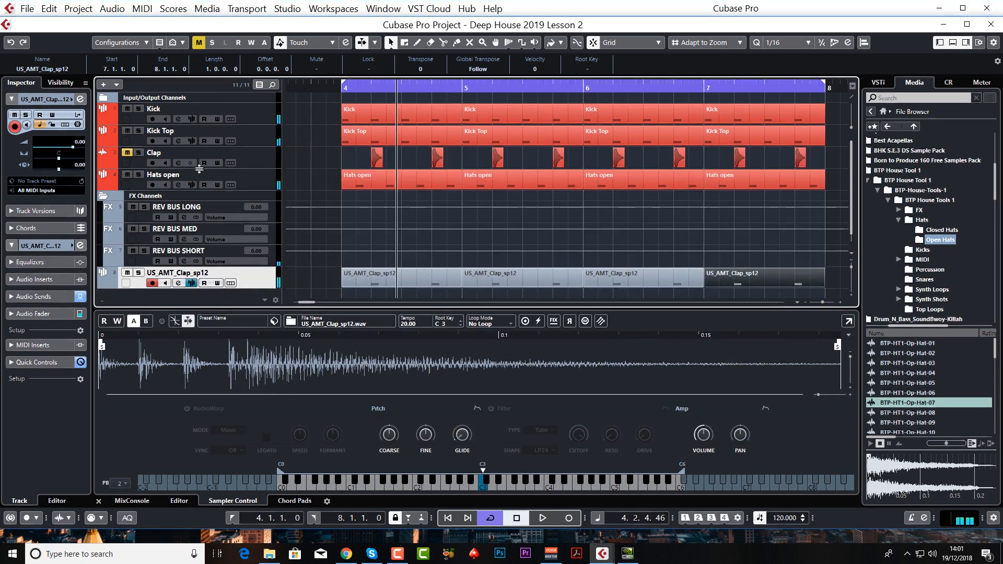
# Lower the Hats open track's volume to about -10.6 dB while playing the loop
pyautogui.click(199, 172)
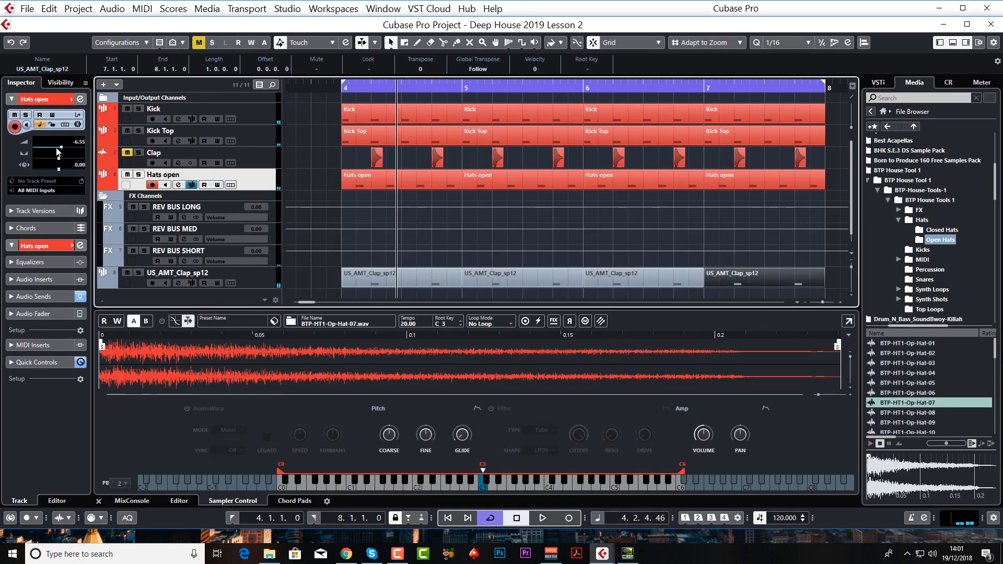
pyautogui.moveTo(60, 151); pyautogui.dragTo(58, 152)
pyautogui.press('space')
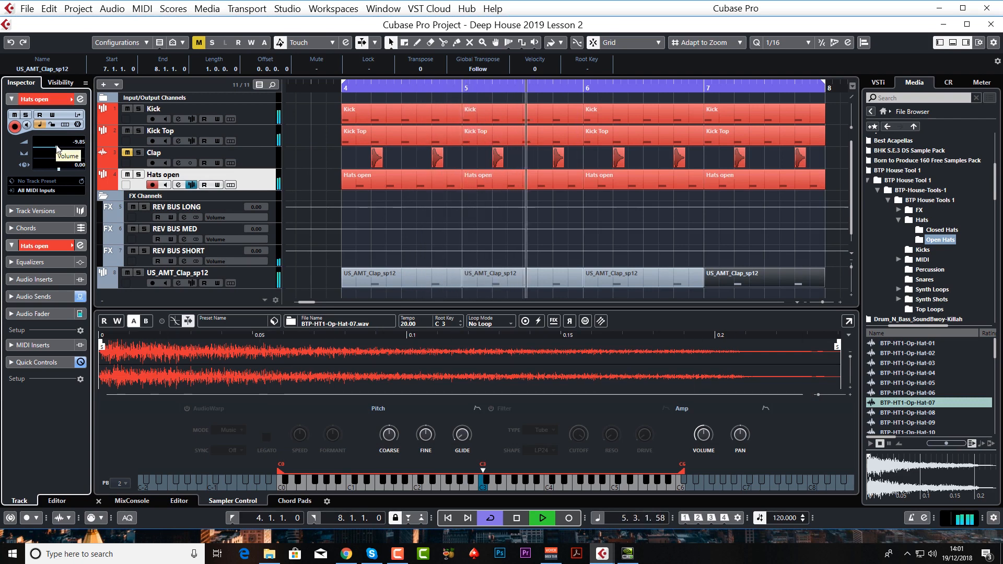
pyautogui.moveTo(60, 148); pyautogui.dragTo(61, 151)
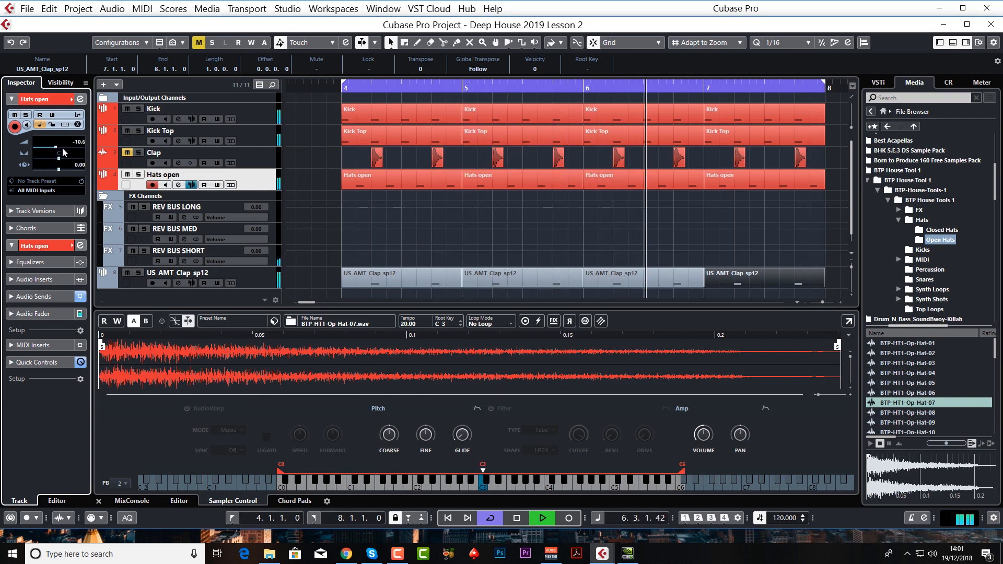
pyautogui.press('space')
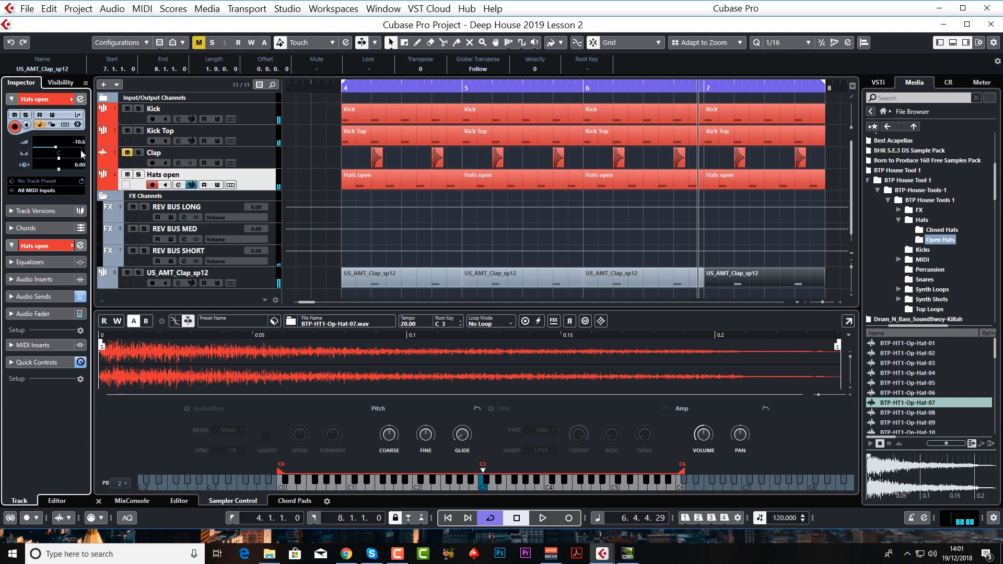
pyautogui.click(43, 317)
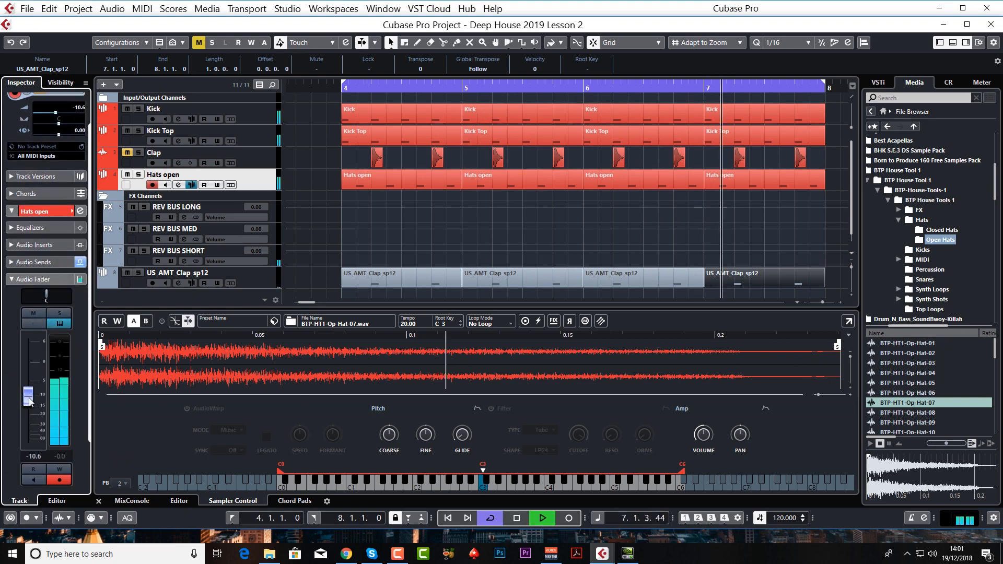
pyautogui.moveTo(28, 403); pyautogui.dragTo(30, 403)
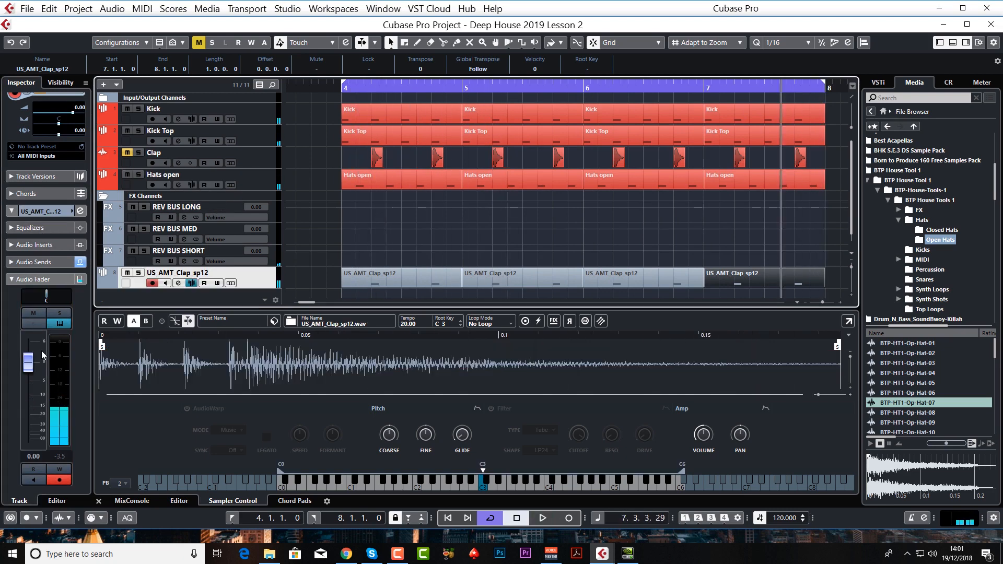
# Lower the US_AMT_Clap_sp12 track's volume to -3.68 dB during playback
pyautogui.press('space')
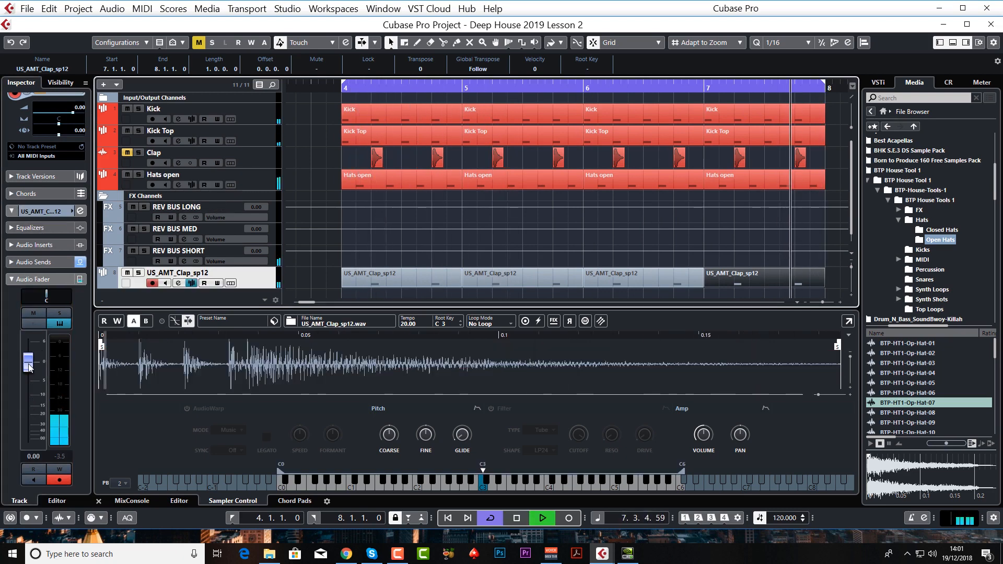
pyautogui.moveTo(28, 361); pyautogui.dragTo(30, 379)
pyautogui.press('space')
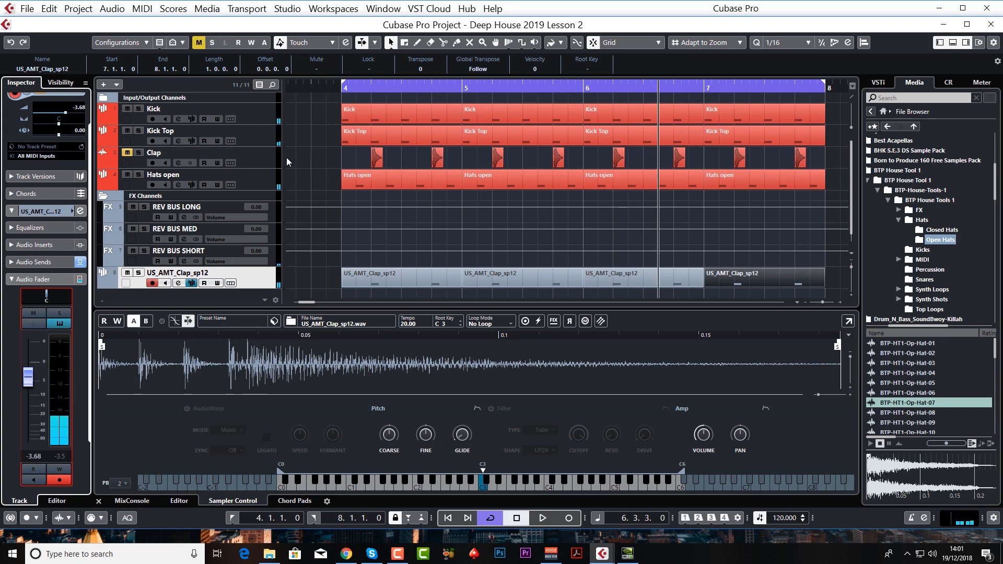
# Solo the clap sampler track during playback and enable AudioWarp for its sample in Music mode
pyautogui.click(264, 155)
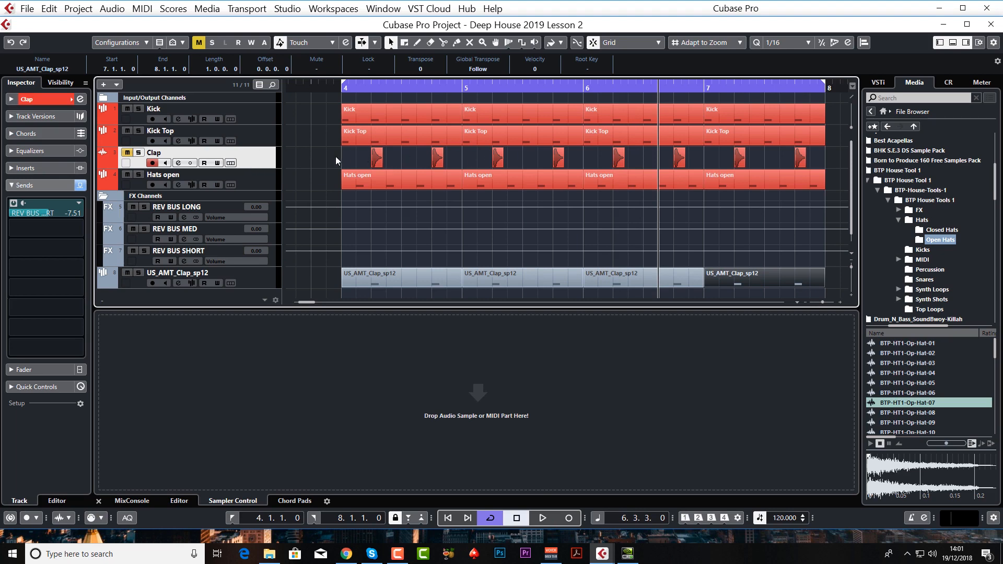
pyautogui.click(247, 276)
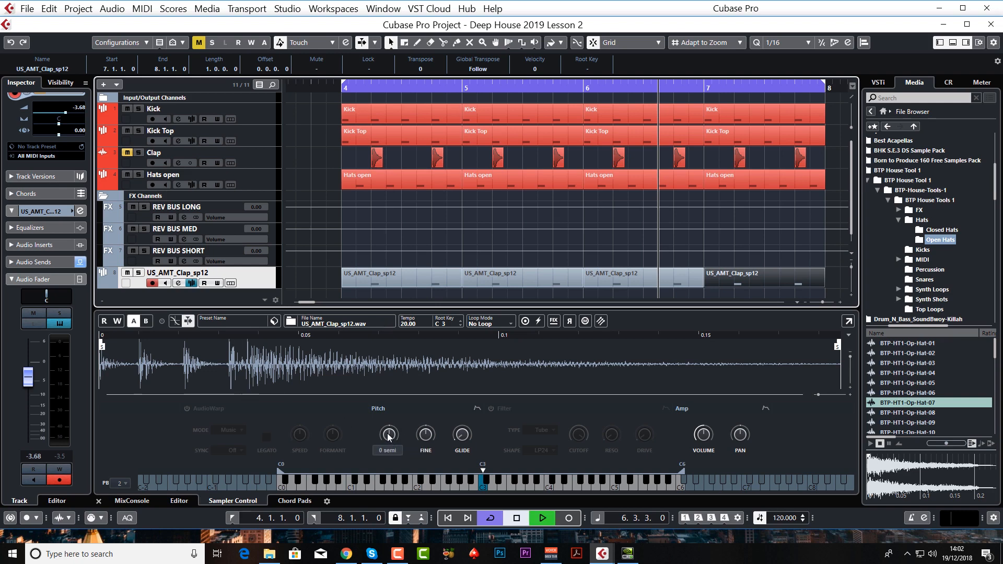
pyautogui.press('space')
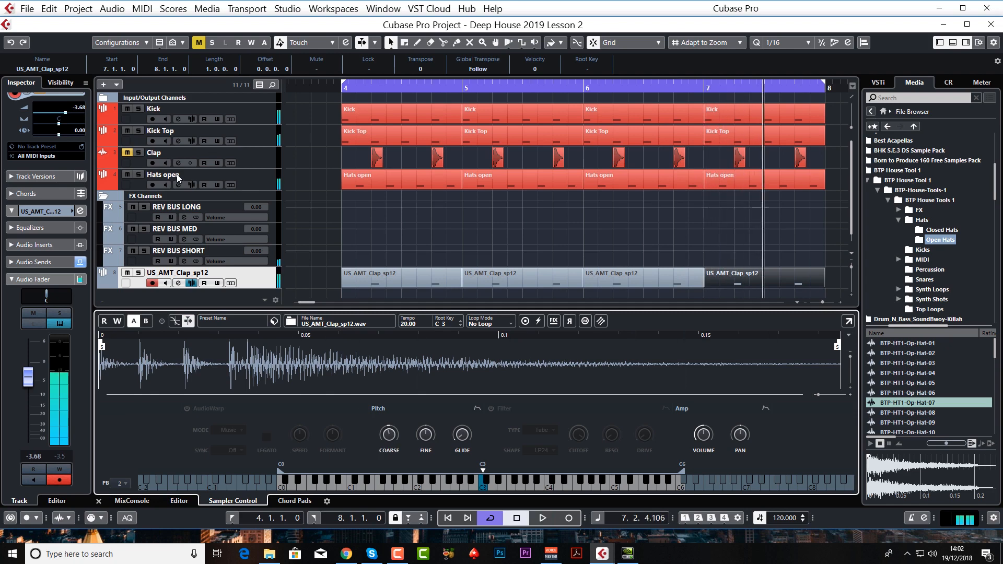
pyautogui.click(139, 273)
pyautogui.press('space')
pyautogui.click(187, 408)
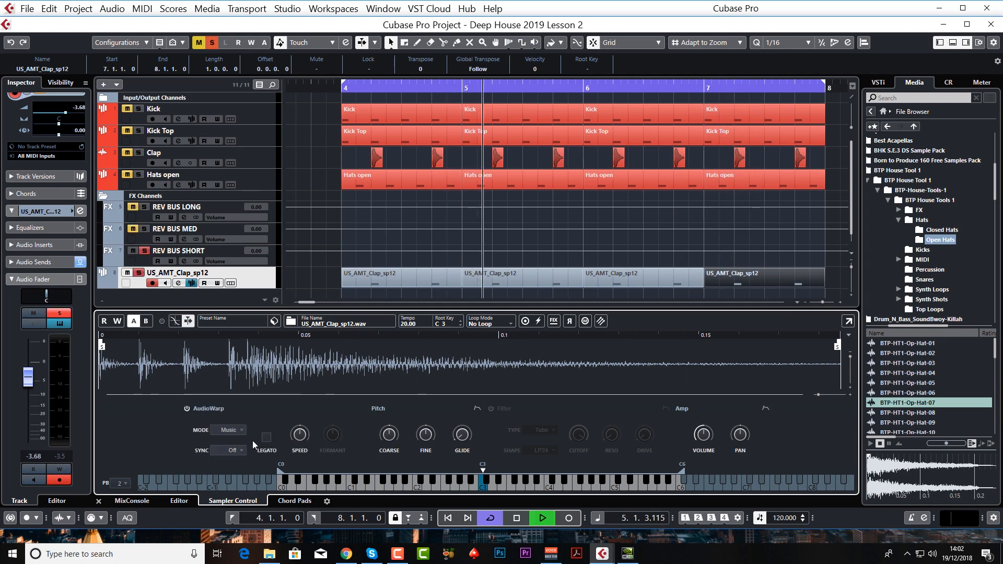
# Try AudioWarp speeds of 32.9% and 117% on the soloed clap, reset to 100%, and settle at about 85.1%
pyautogui.moveTo(296, 442); pyautogui.dragTo(296, 443)
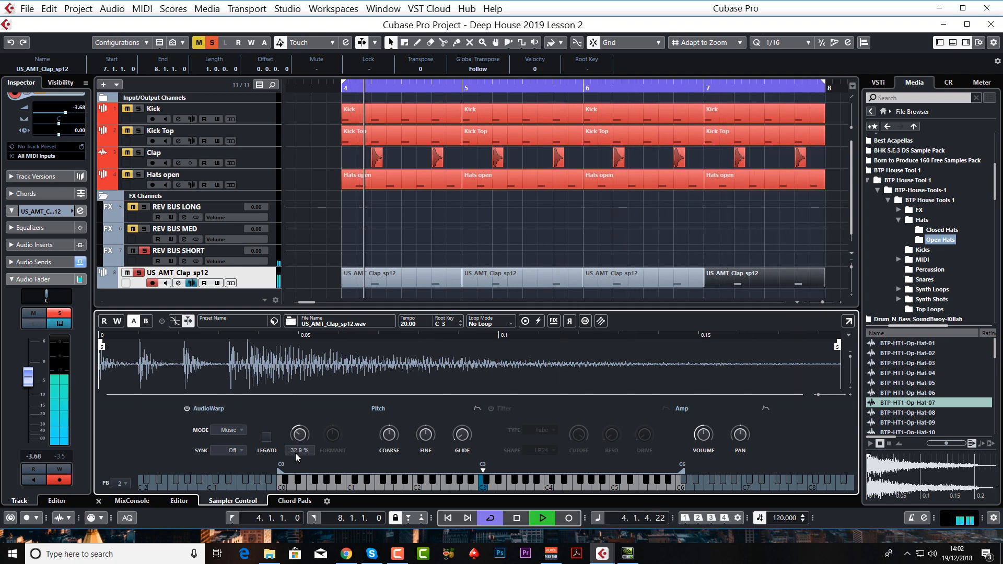
pyautogui.press('space')
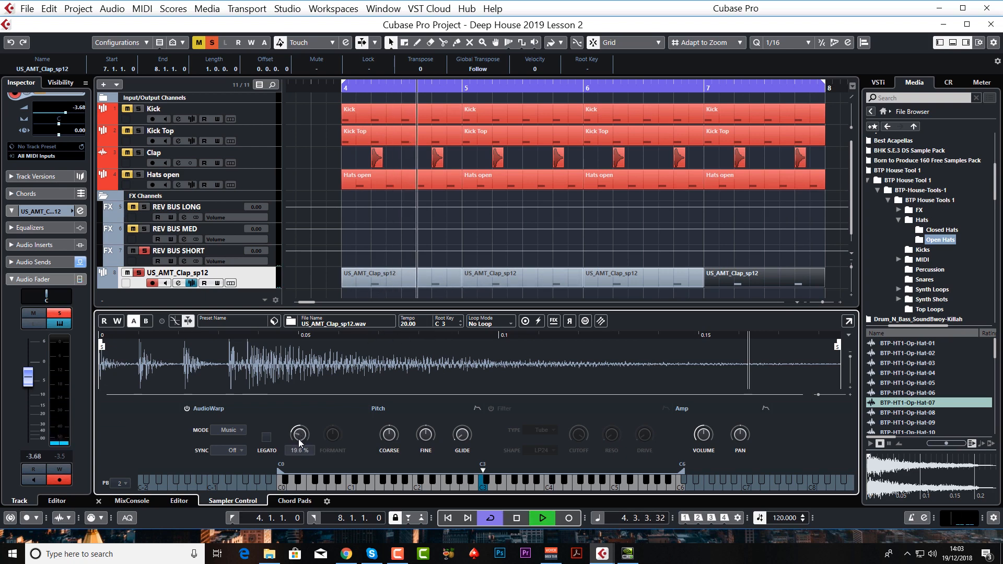
pyautogui.moveTo(299, 437); pyautogui.dragTo(306, 411)
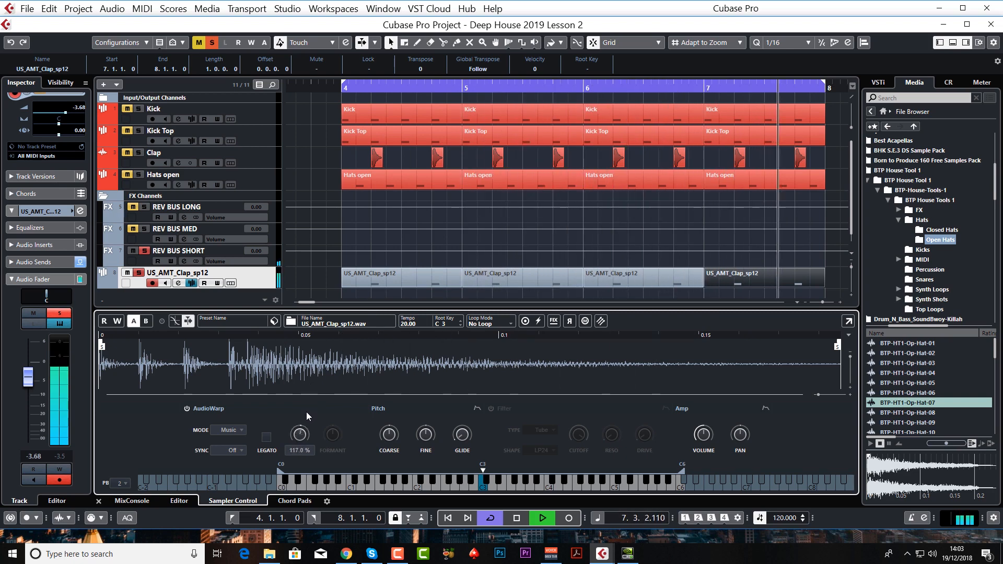
pyautogui.keyDown('ctrl'); pyautogui.click(301, 434); pyautogui.keyUp('ctrl')
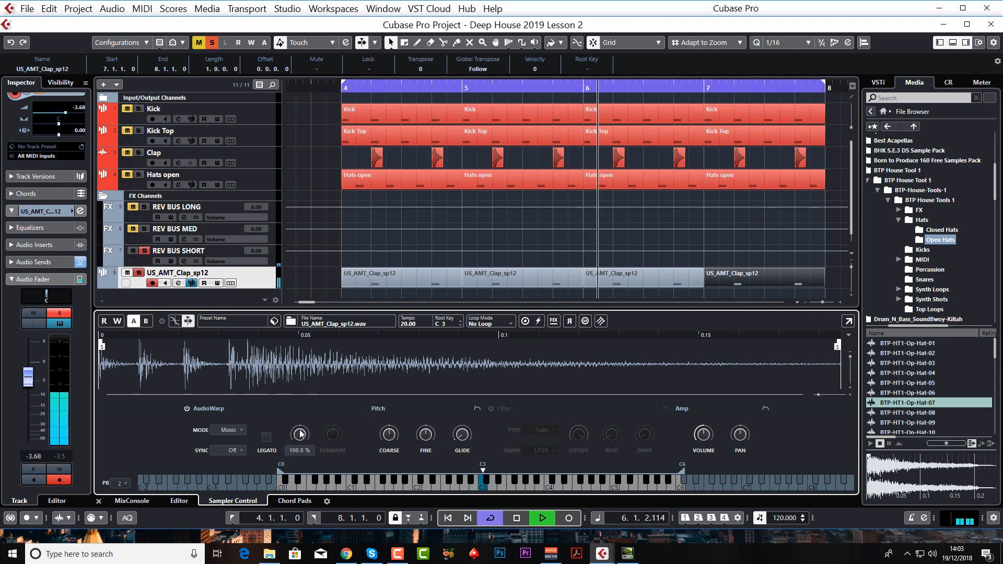
pyautogui.moveTo(301, 437); pyautogui.dragTo(301, 440)
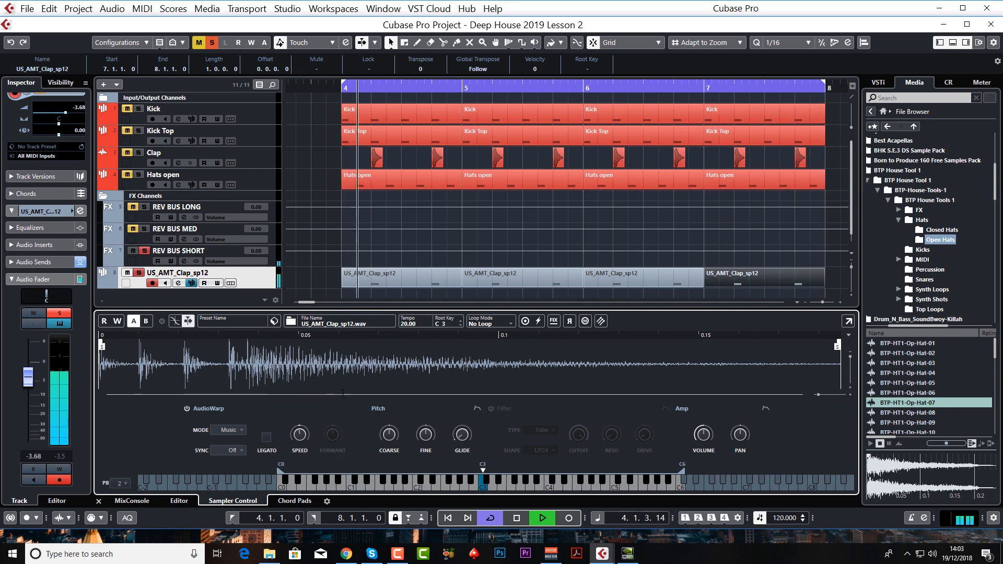
pyautogui.press('space')
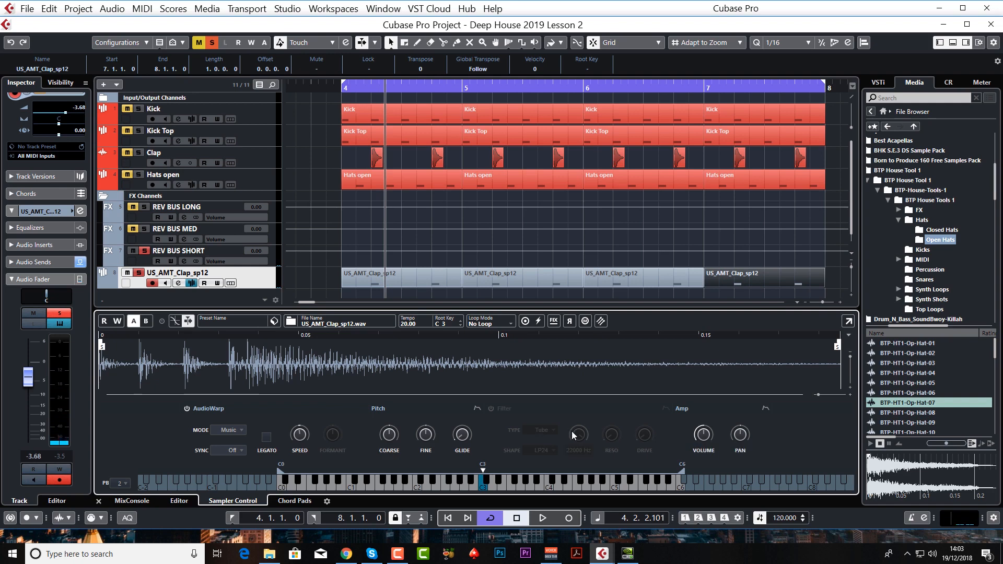
# Move the clap sampler track above Hats open and remove the original Clap audio track
pyautogui.moveTo(258, 281); pyautogui.dragTo(247, 190)
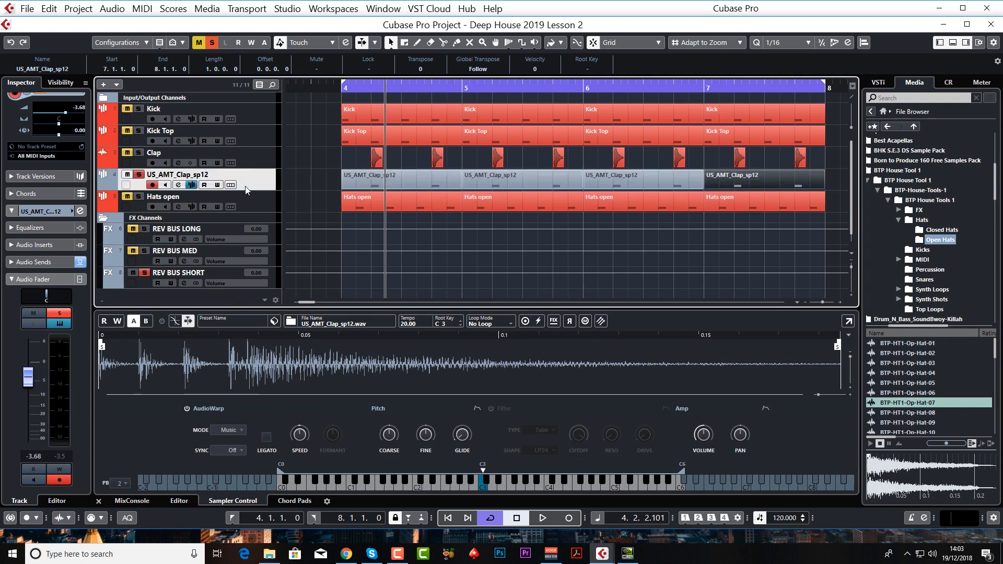
pyautogui.click(249, 155)
pyautogui.rightClick(254, 157)
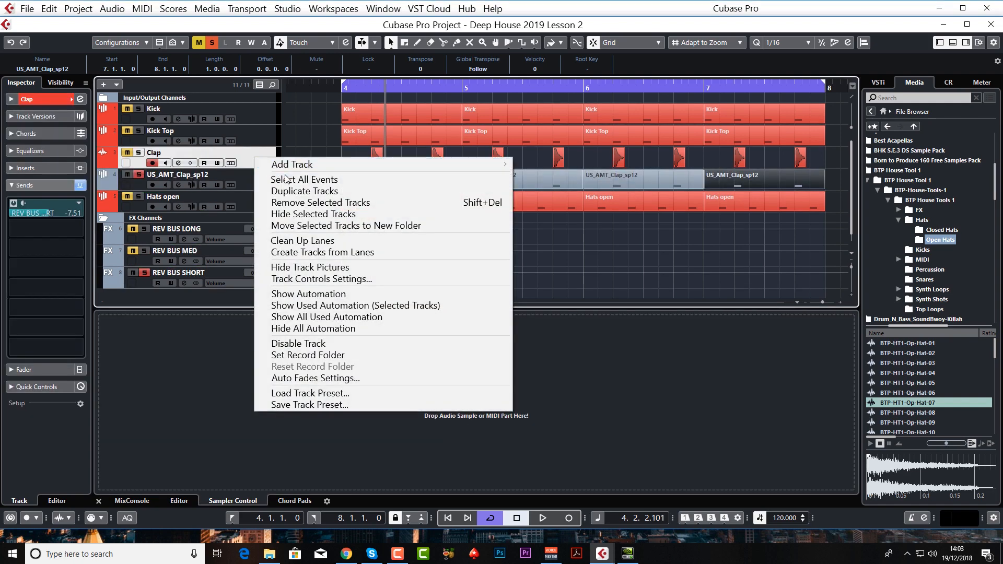
pyautogui.click(354, 204)
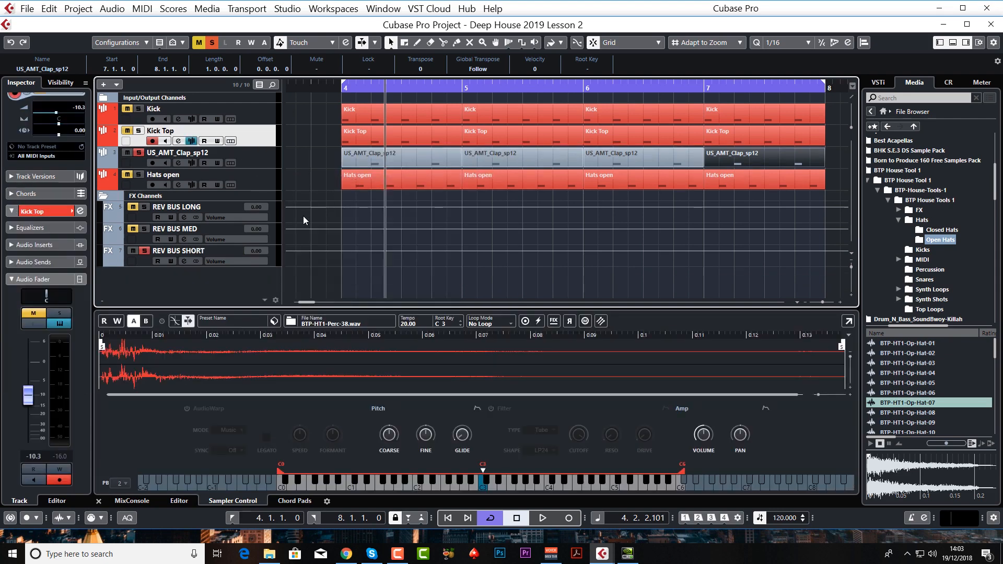
# Rename the US_AMT_Clap_sp12 track to Clap and colour it red like the other drum tracks
pyautogui.click(288, 154)
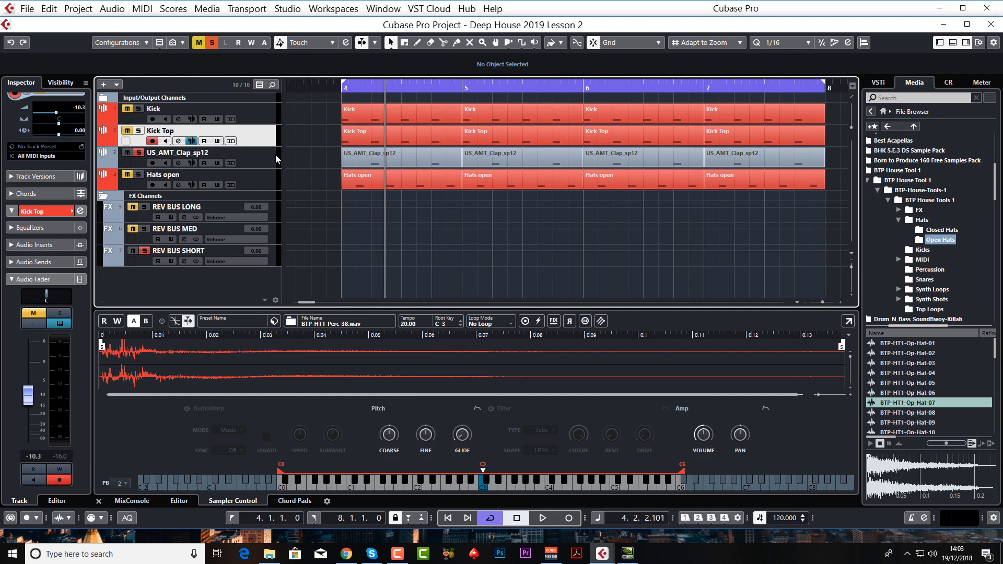
pyautogui.doubleClick(156, 153)
pyautogui.write('Clap')
pyautogui.press('Return')
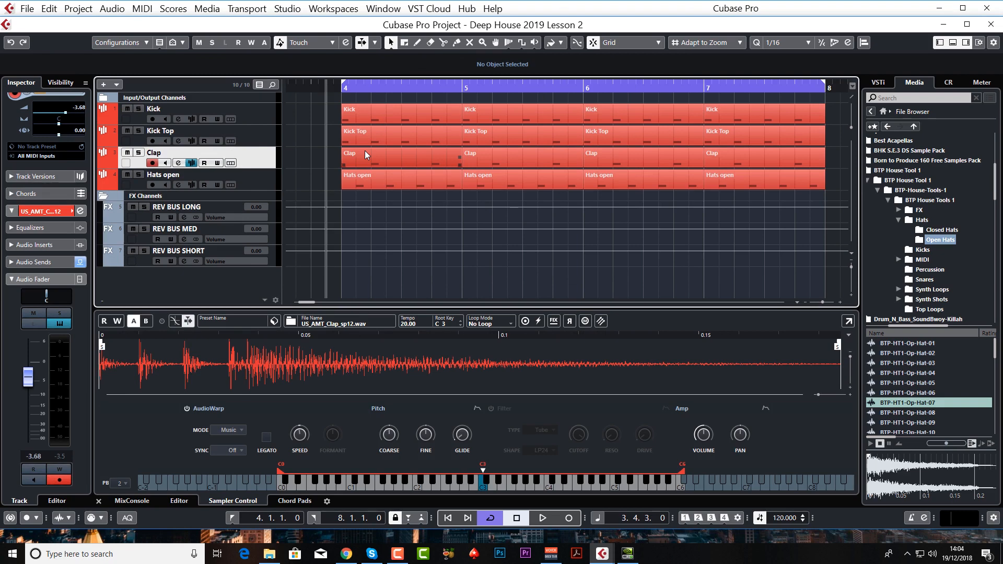
# Play the full drum loop from the start of bar 4 with all tracks unsoloed
pyautogui.click(339, 87)
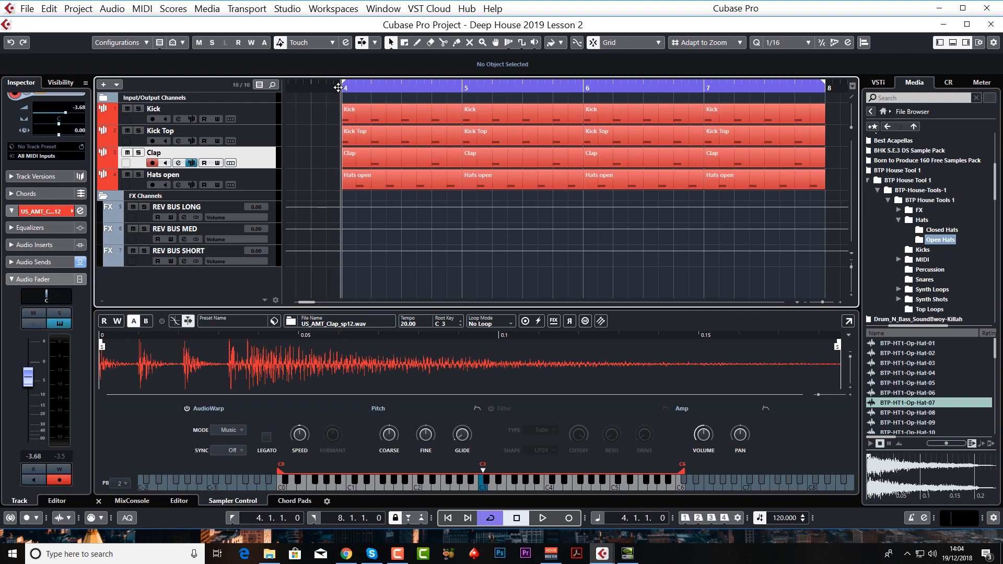
pyautogui.press('space')
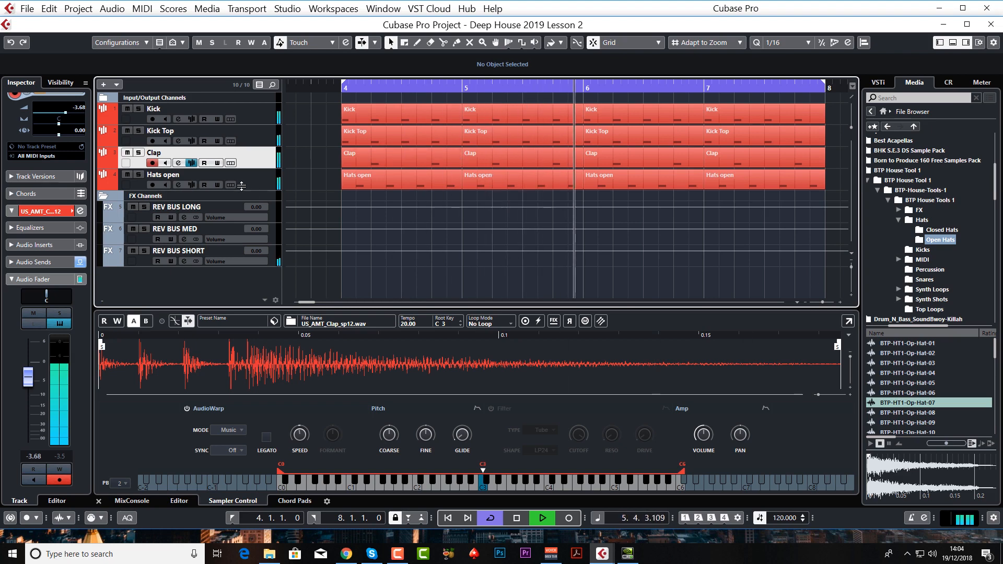
pyautogui.press('space')
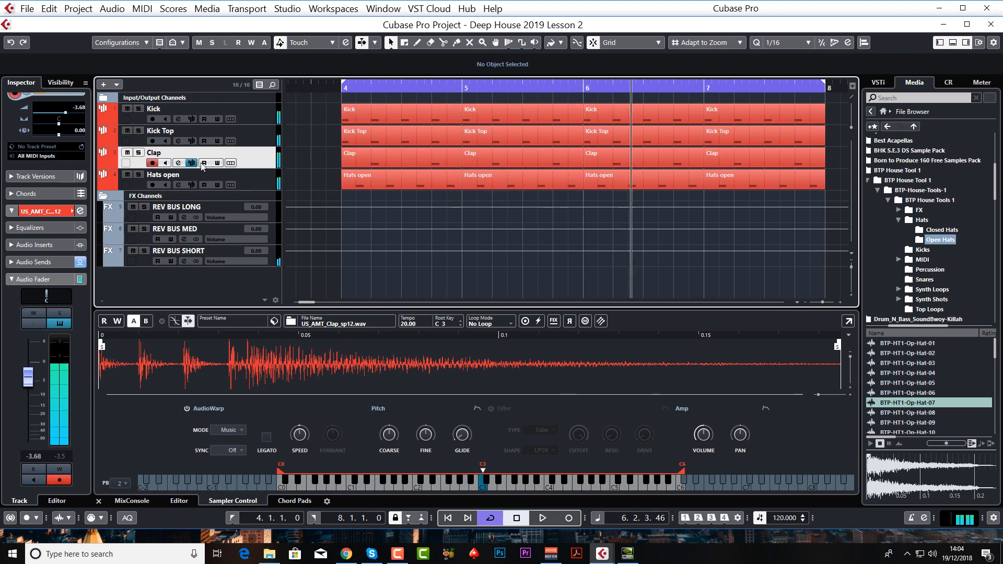
# Try the clap's AudioWarp in Solo mode, varying the formant amount while the loop plays
pyautogui.click(240, 431)
pyautogui.click(241, 453)
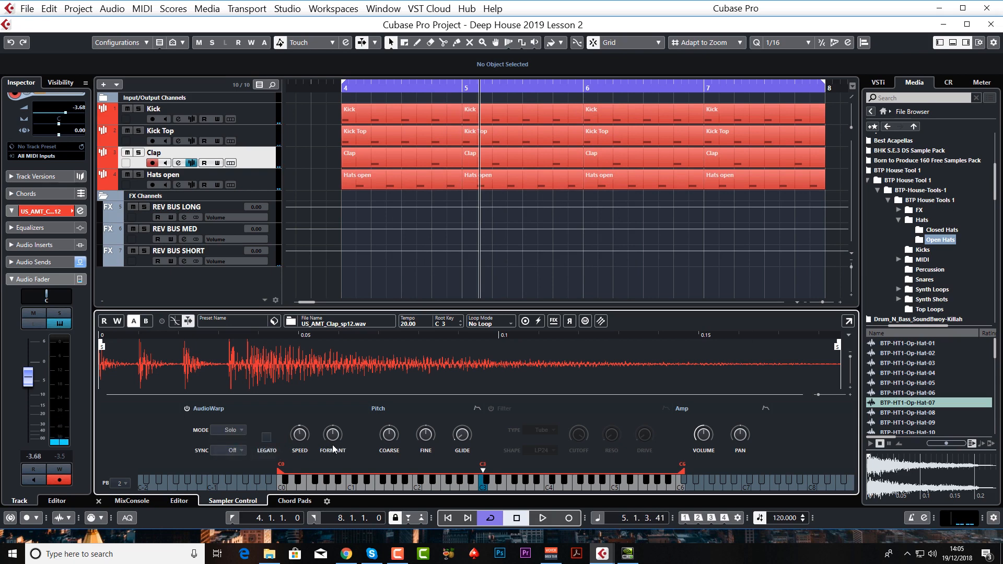
pyautogui.press('space')
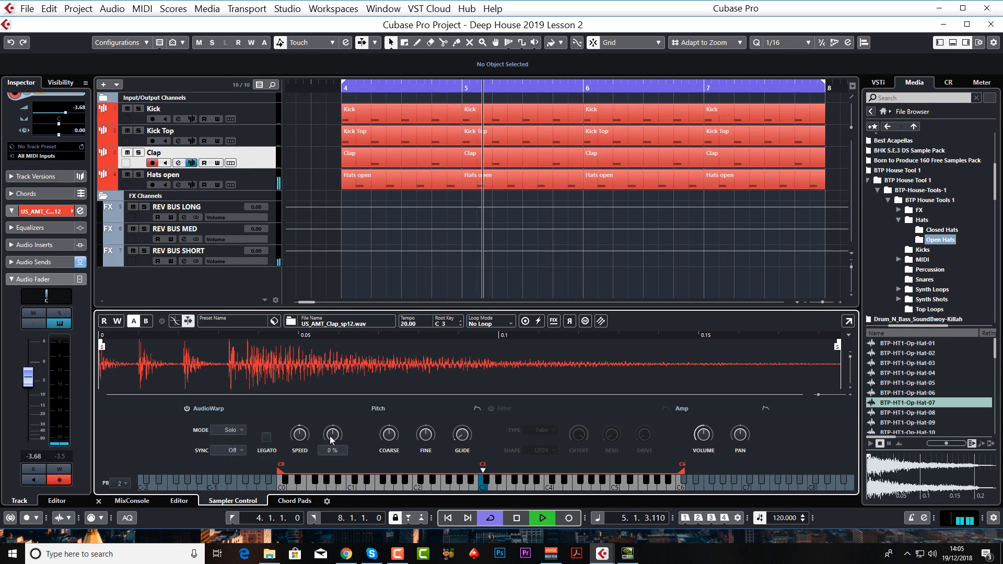
pyautogui.moveTo(331, 437); pyautogui.dragTo(332, 412)
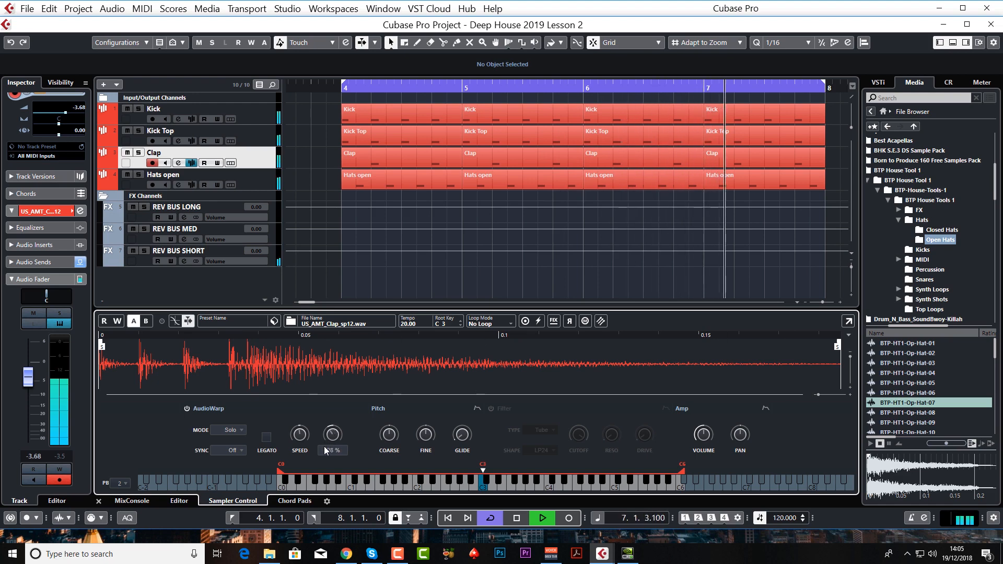
pyautogui.press('space')
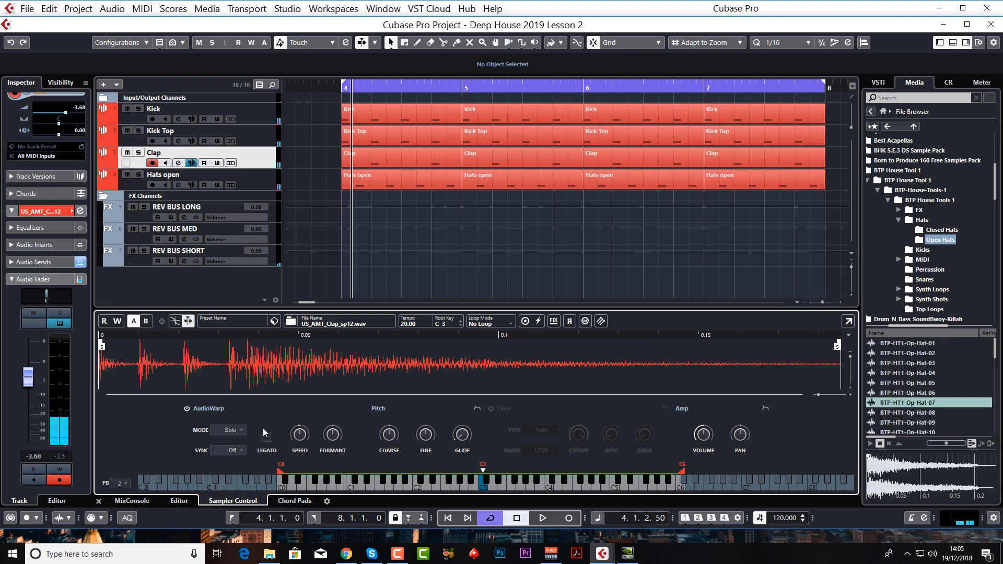
# Set the clap's AudioWarp mode to Music, raise the speed to about 93.4%, and play the loop
pyautogui.click(242, 429)
pyautogui.click(239, 441)
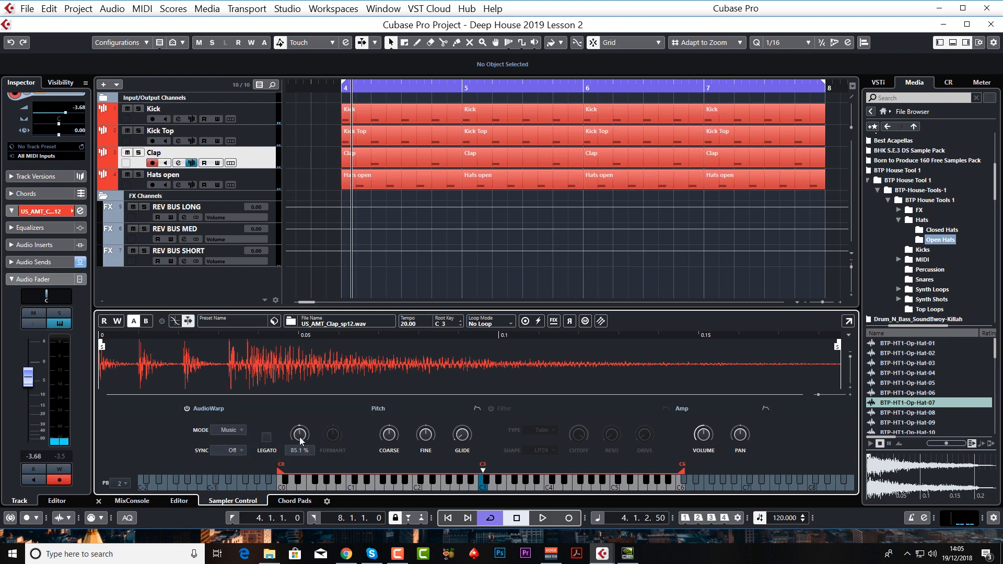
pyautogui.scroll(5, 301, 432)
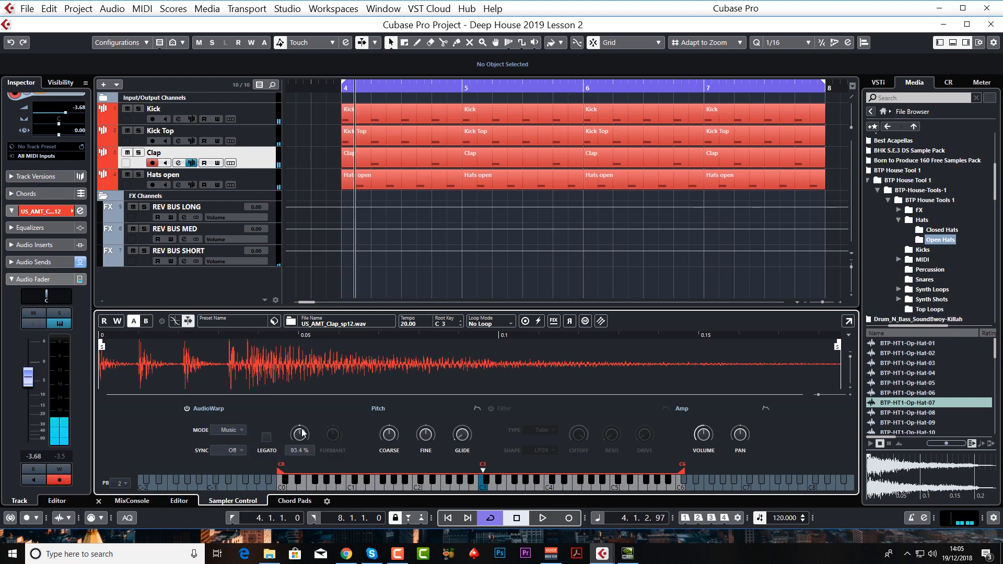
pyautogui.press('space')
# Raise the clap sample's coarse pitch by 1 semitone while the loop plays
pyautogui.scroll(-1, 302, 435)
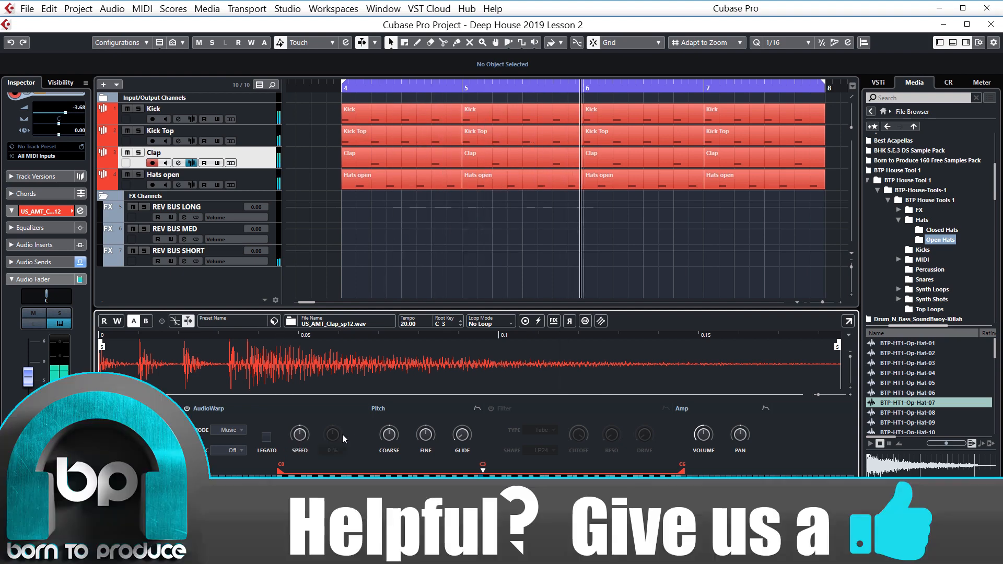
pyautogui.moveTo(391, 438)
pyautogui.scroll(1, 393, 438)
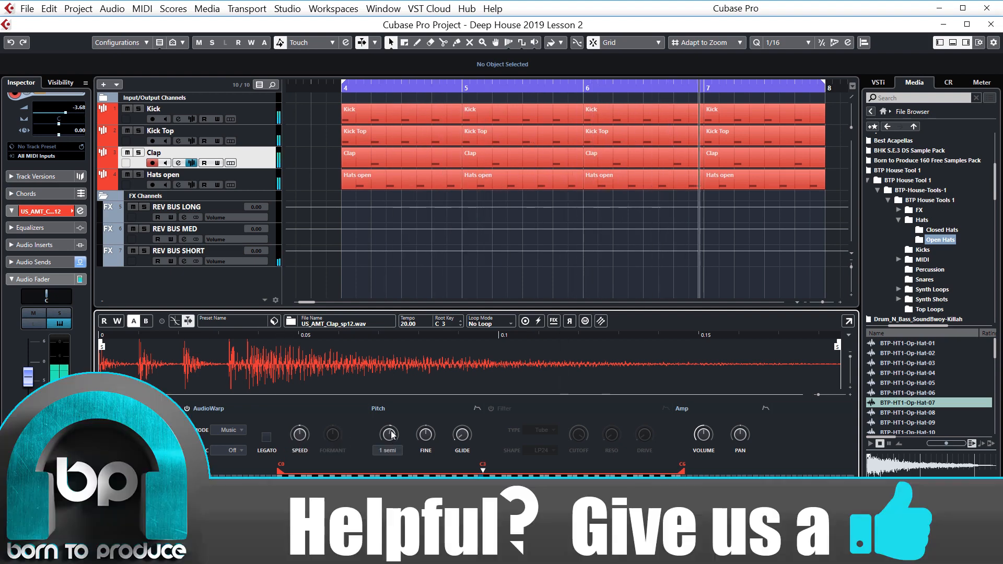